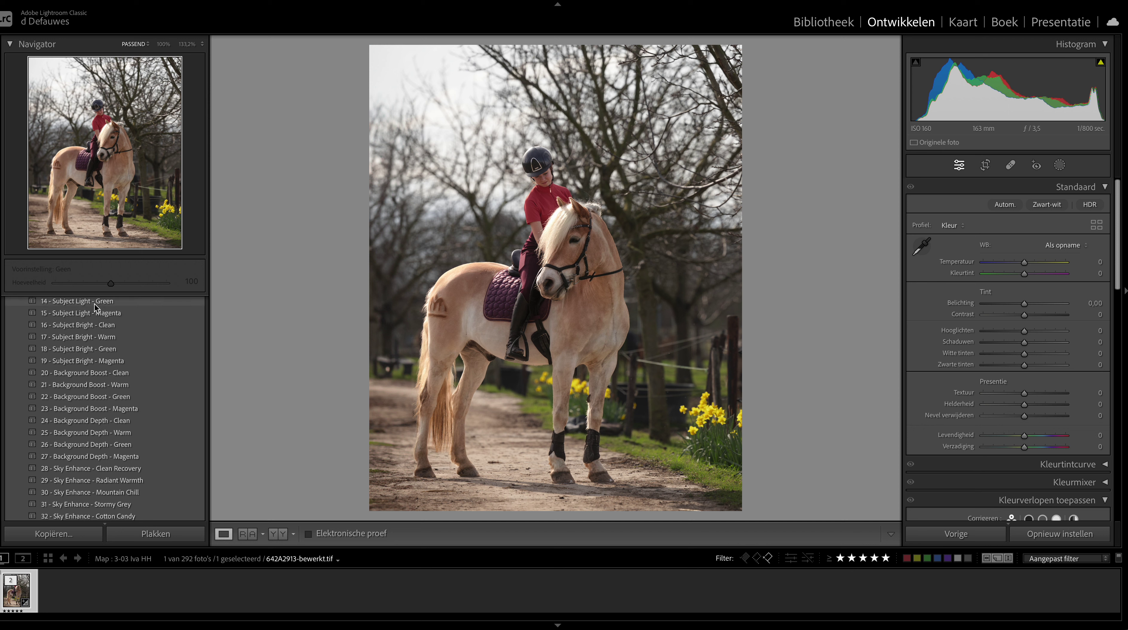
- Apply the 12 - Subject Light - Clean preset with its amount slightly reduced
{"action": "scroll", "coordinate": [2, 341], "scroll_direction": "up", "scroll_amount": 2}
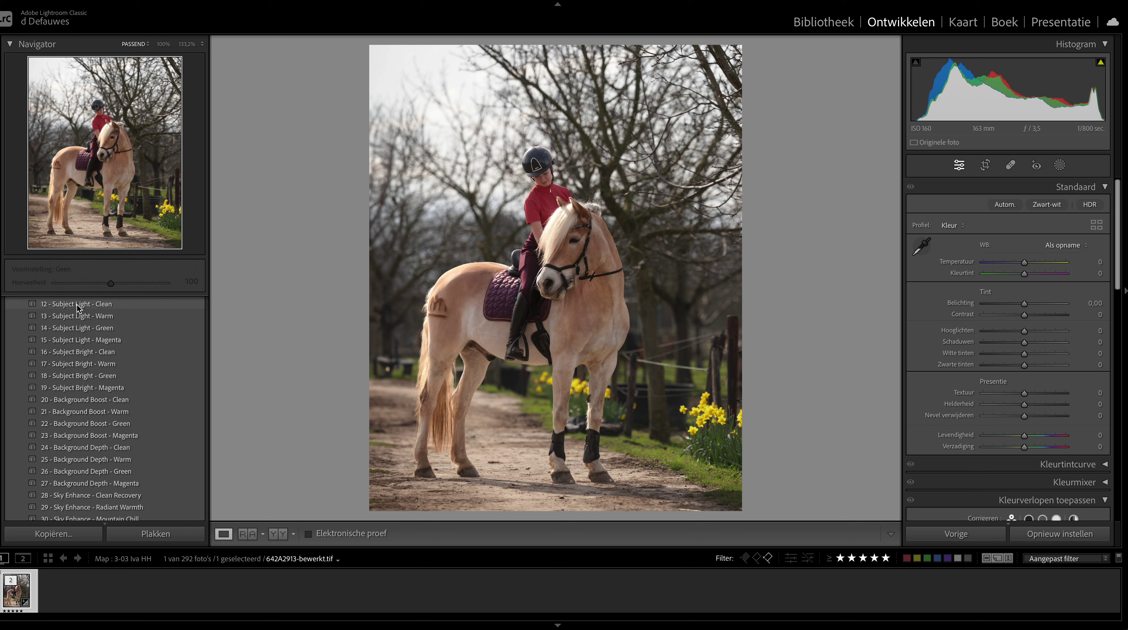
{"action": "left_click", "coordinate": [77, 307]}
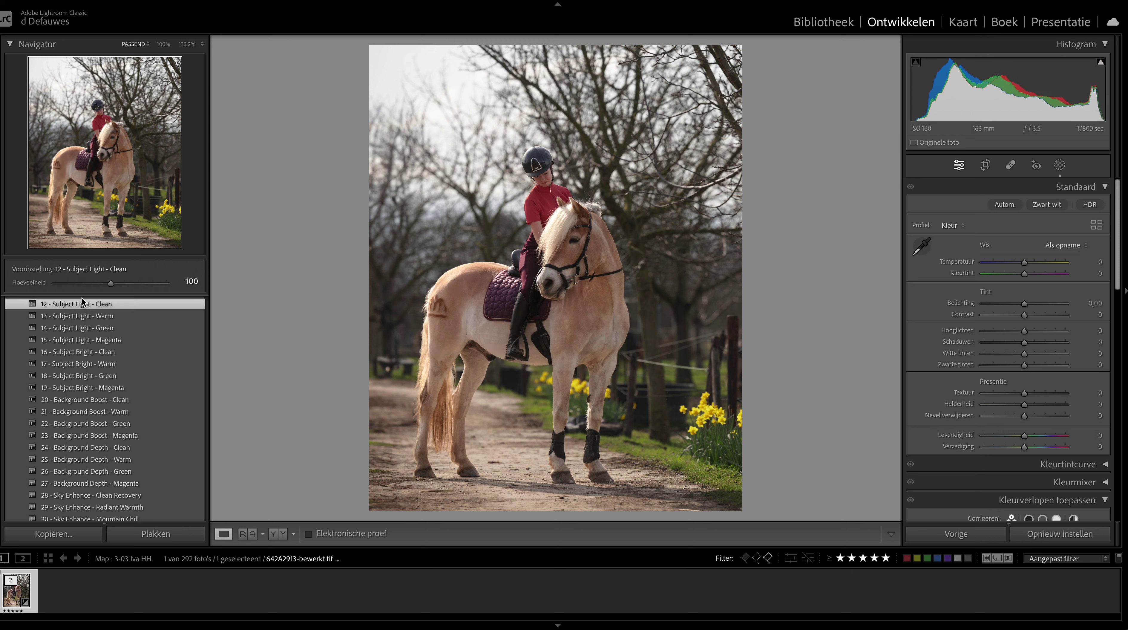
{"action": "left_click_drag", "start_coordinate": [110, 284], "coordinate": [109, 286]}
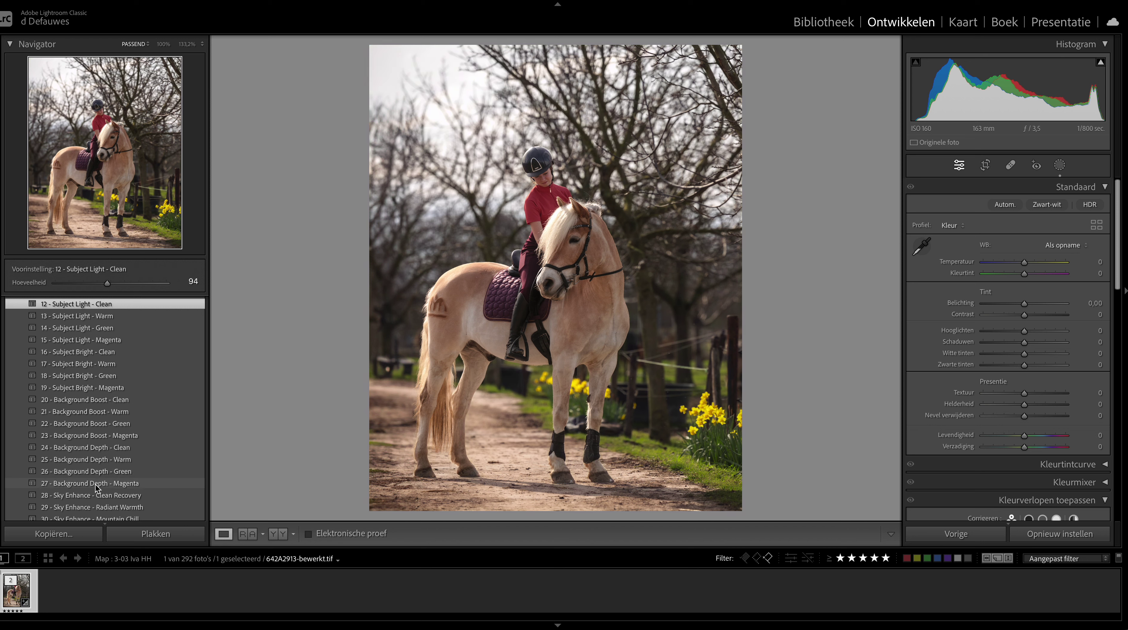
- Apply the presets 27 - Background Depth - Magenta and 28 - Sky Enhance - Clean Recovery
{"action": "left_click", "coordinate": [97, 486]}
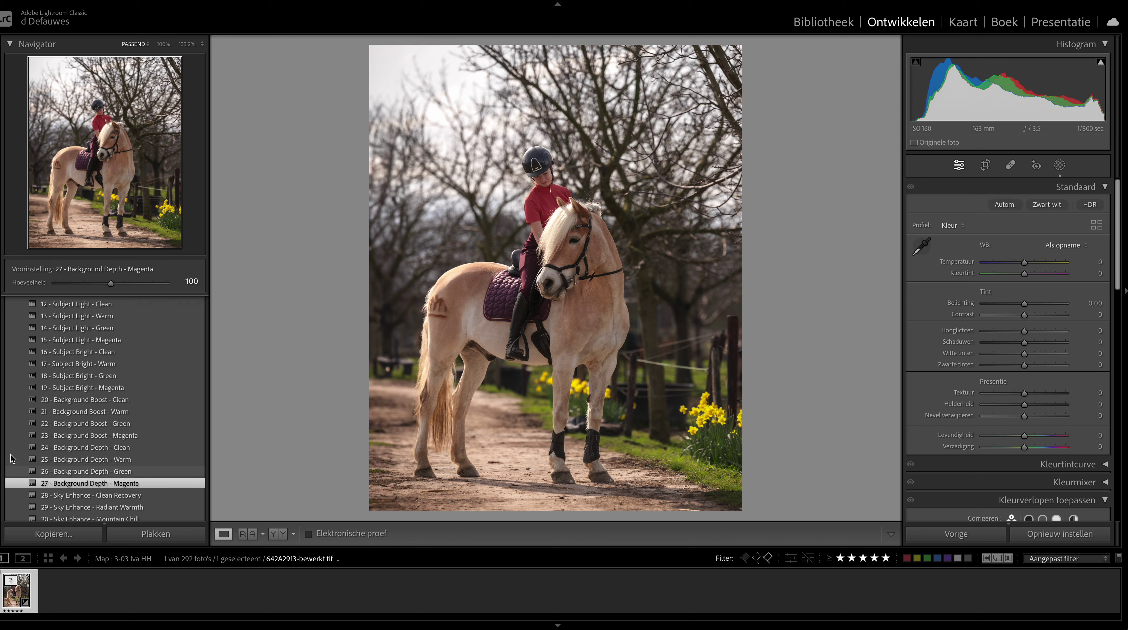
{"action": "scroll", "coordinate": [2, 352], "scroll_direction": "down", "scroll_amount": 5}
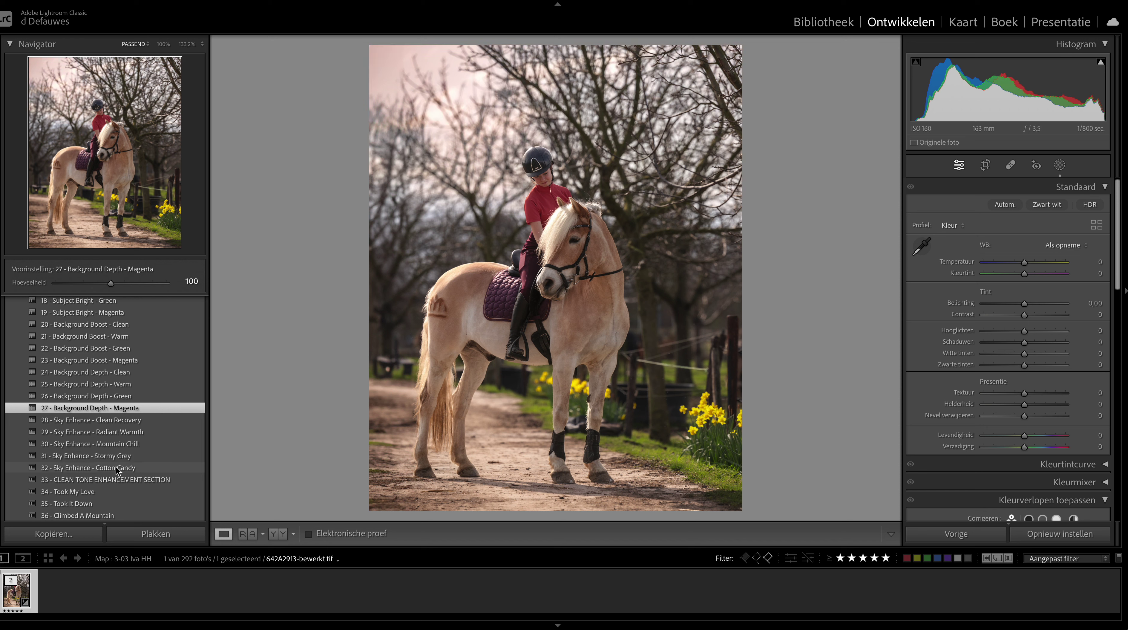
{"action": "left_click", "coordinate": [120, 422]}
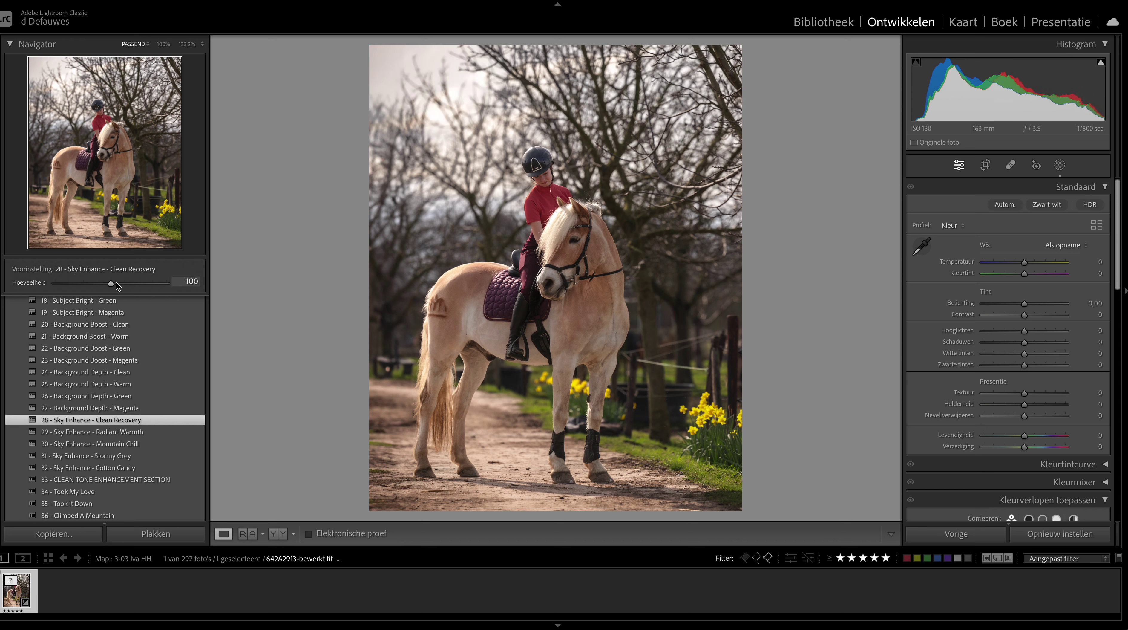
- Raise the Sky Enhance - Clean Recovery preset amount to 111
{"action": "left_click_drag", "start_coordinate": [116, 282], "coordinate": [128, 282]}
{"action": "type", "text": "111"}
{"action": "key", "text": "Return"}
{"action": "scroll", "coordinate": [27, 335], "scroll_direction": "up", "scroll_amount": 3}
- Apply the 05 - Brighter + preset, lifting exposure to +0.25
{"action": "scroll", "coordinate": [28, 327], "scroll_direction": "up", "scroll_amount": 2}
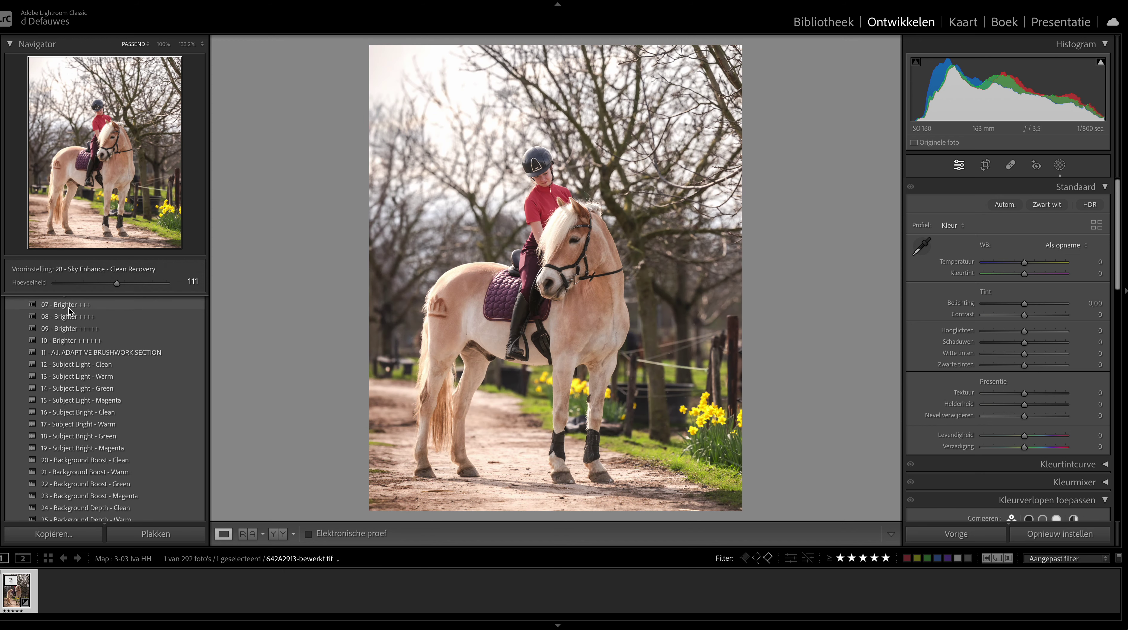
{"action": "scroll", "coordinate": [45, 335], "scroll_direction": "up", "scroll_amount": 3}
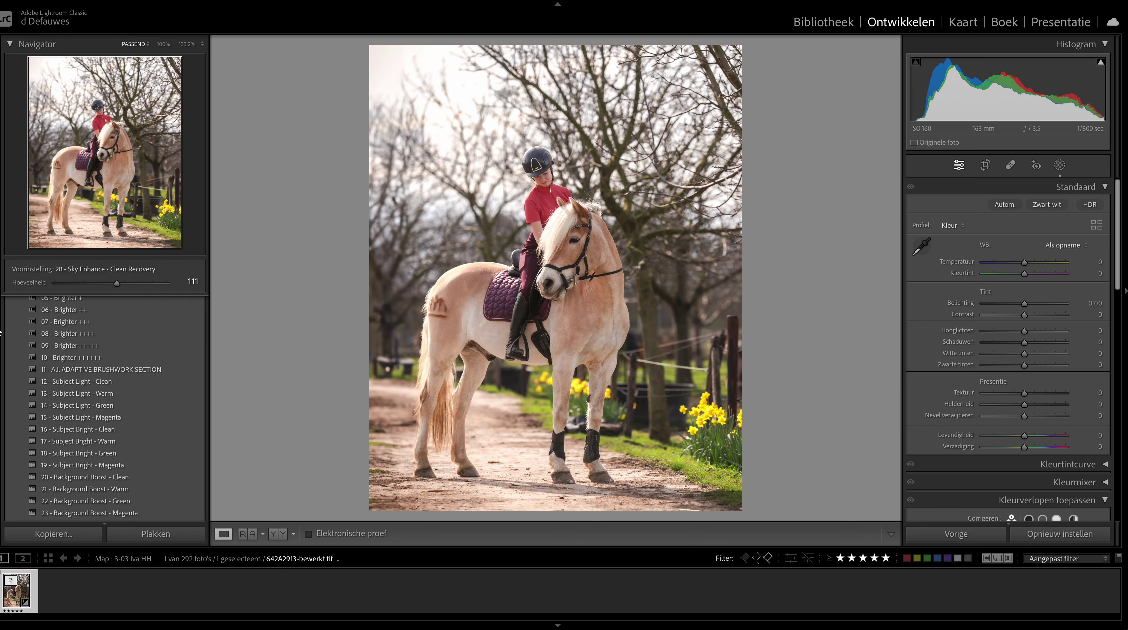
{"action": "scroll", "coordinate": [71, 328], "scroll_direction": "up", "scroll_amount": 1}
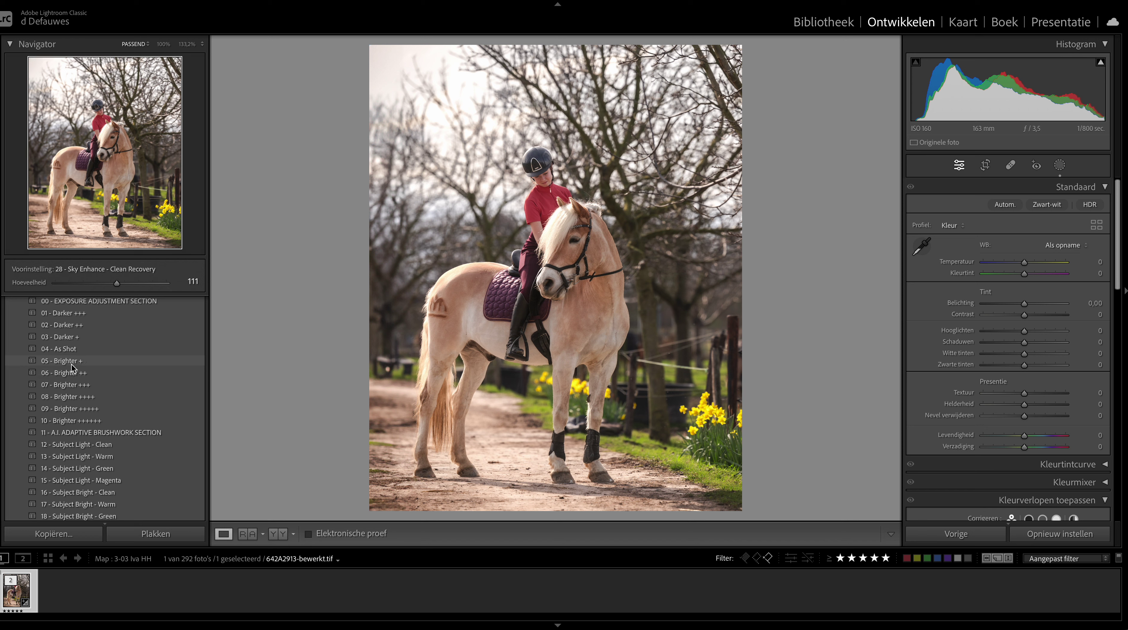
{"action": "left_click", "coordinate": [74, 363]}
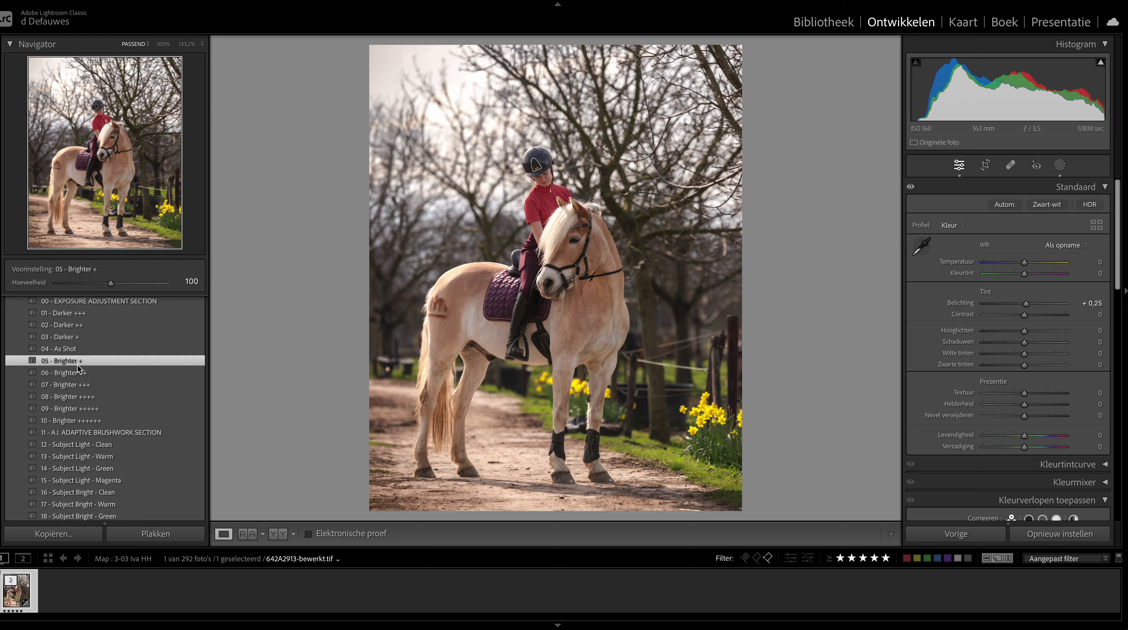
- In Masking, select the Subject Light - Clean mask and display its red overlay
{"action": "left_click", "coordinate": [1060, 165]}
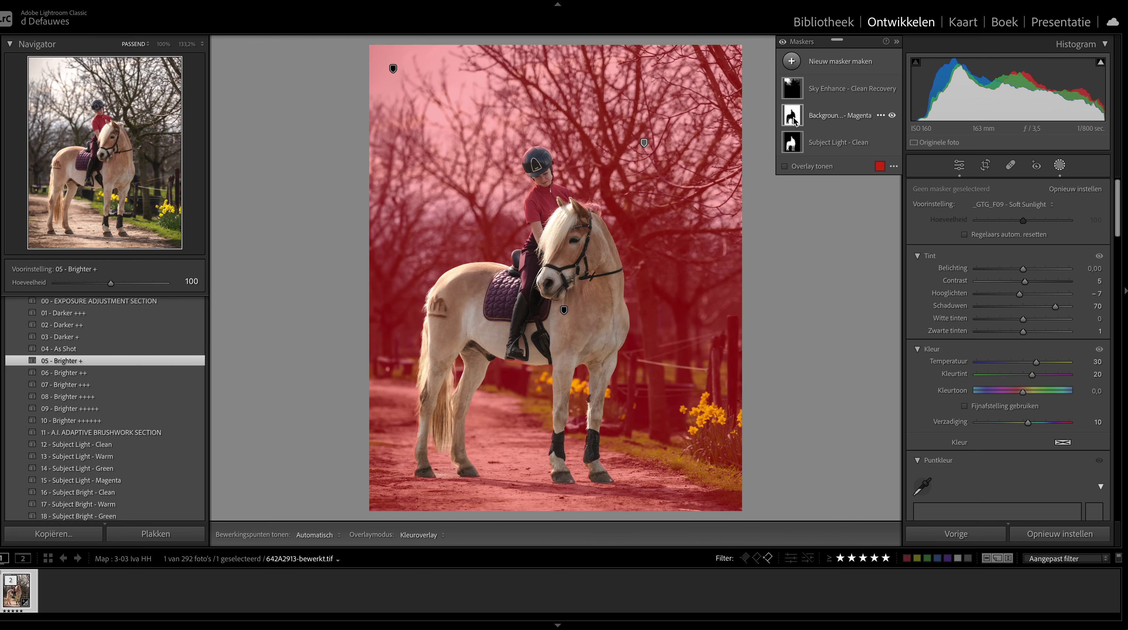
{"action": "left_click", "coordinate": [795, 146]}
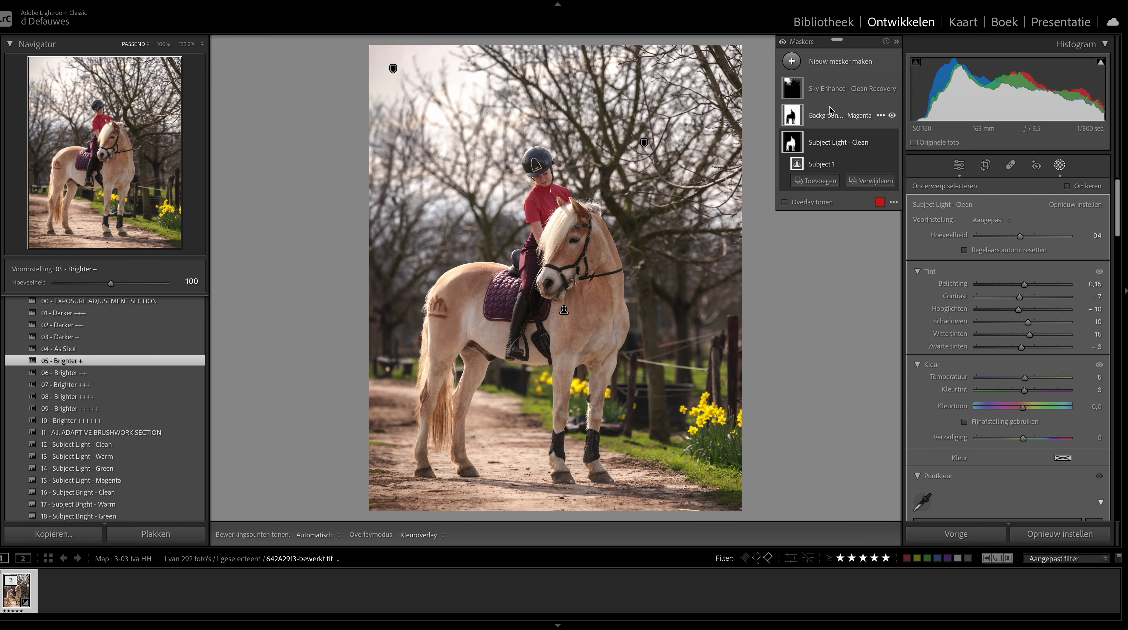
{"action": "left_click", "coordinate": [809, 202]}
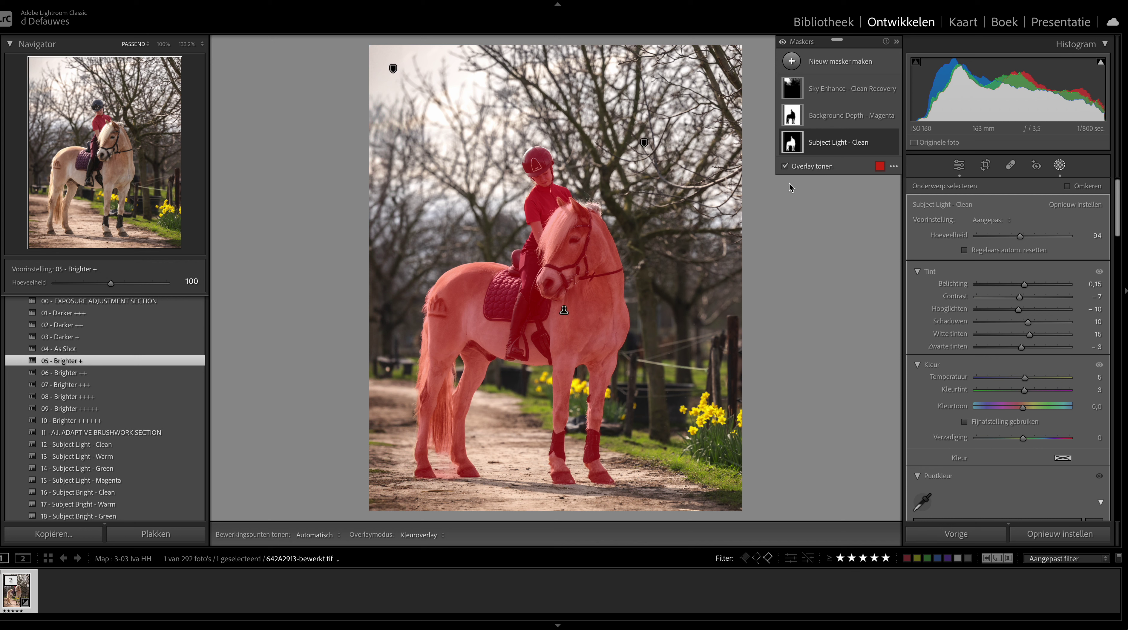
- Add a size 3,0 brush to Subject Light - Clean, then select the Background Depth - Magenta mask
{"action": "mouse_move", "coordinate": [837, 142]}
{"action": "left_click", "coordinate": [826, 145]}
{"action": "left_click", "coordinate": [816, 180]}
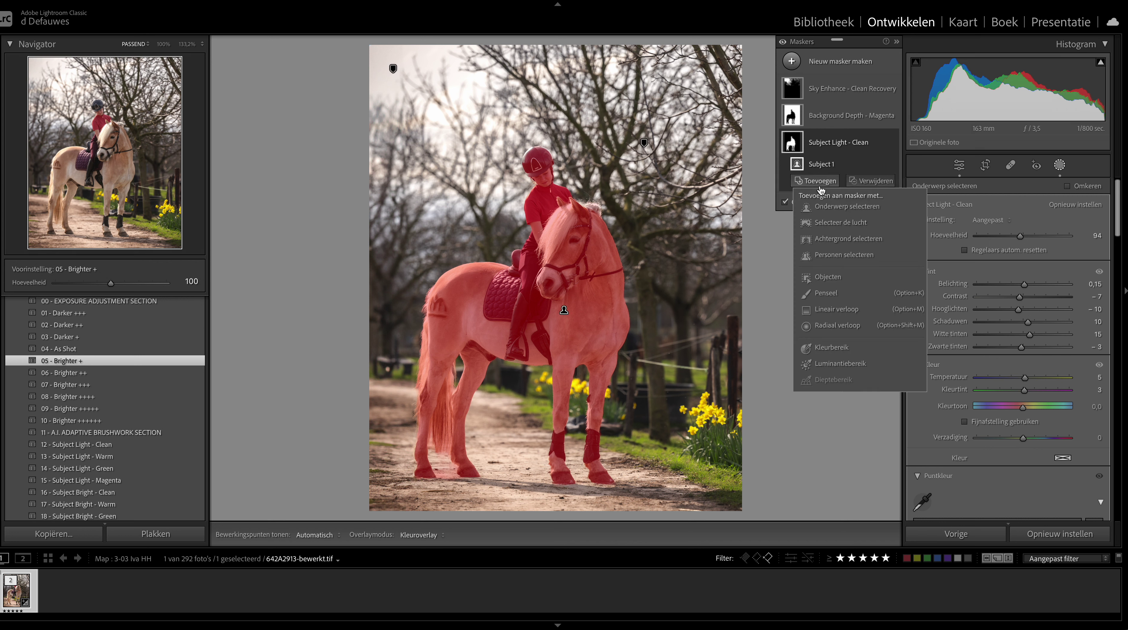
{"action": "left_click", "coordinate": [825, 293]}
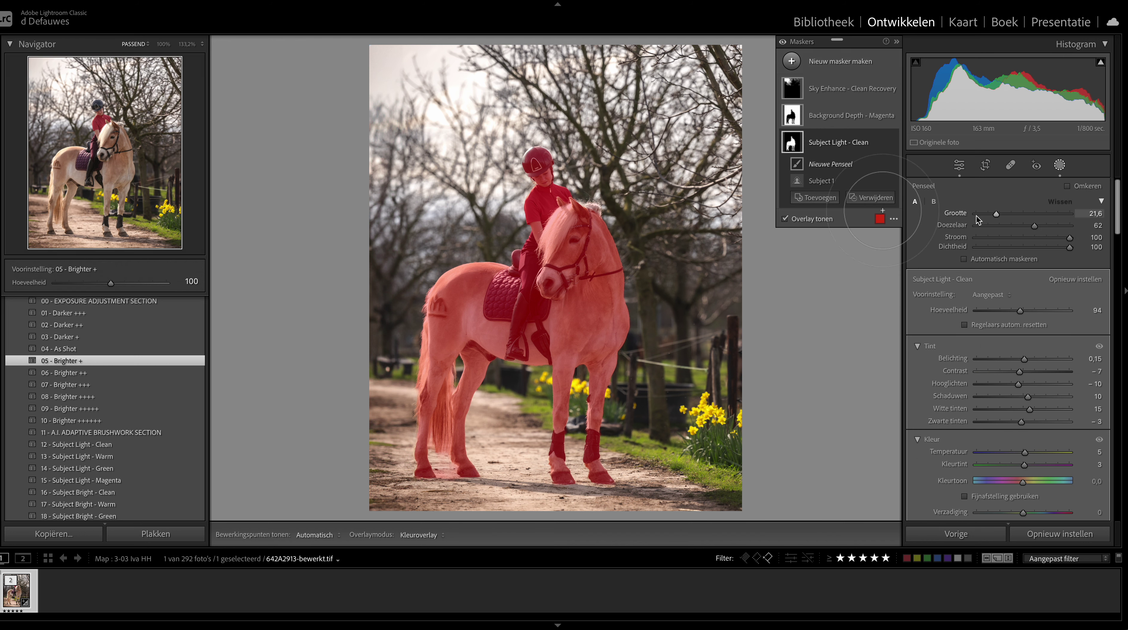
{"action": "scroll", "coordinate": [639, 215], "scroll_direction": "down", "scroll_amount": 10}
{"action": "key", "text": "h"}
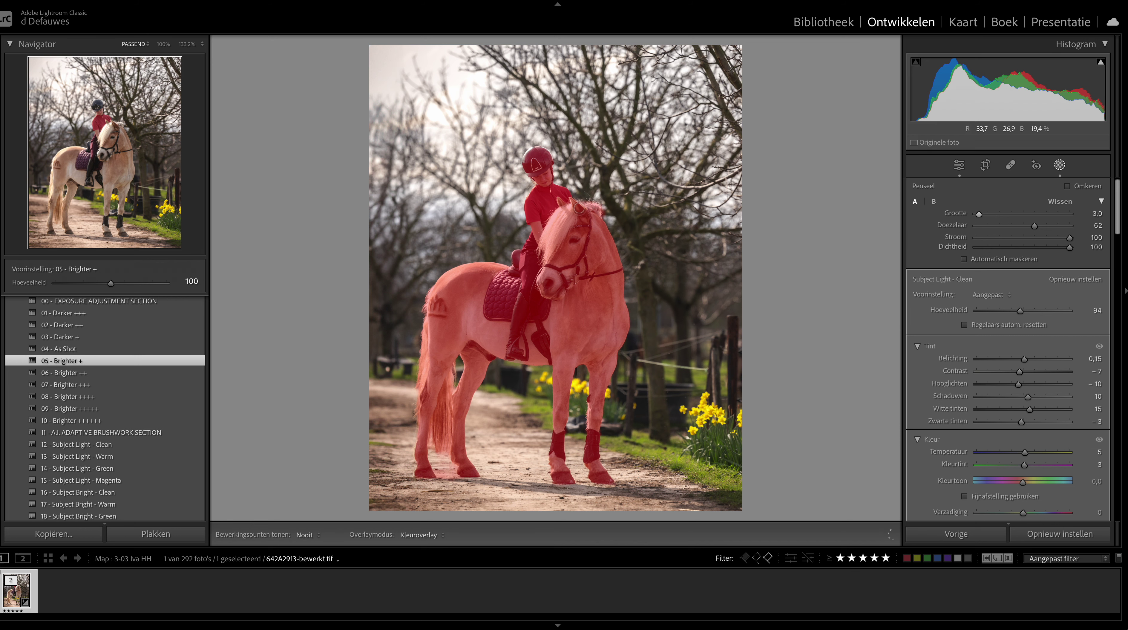
{"action": "key", "text": "h"}
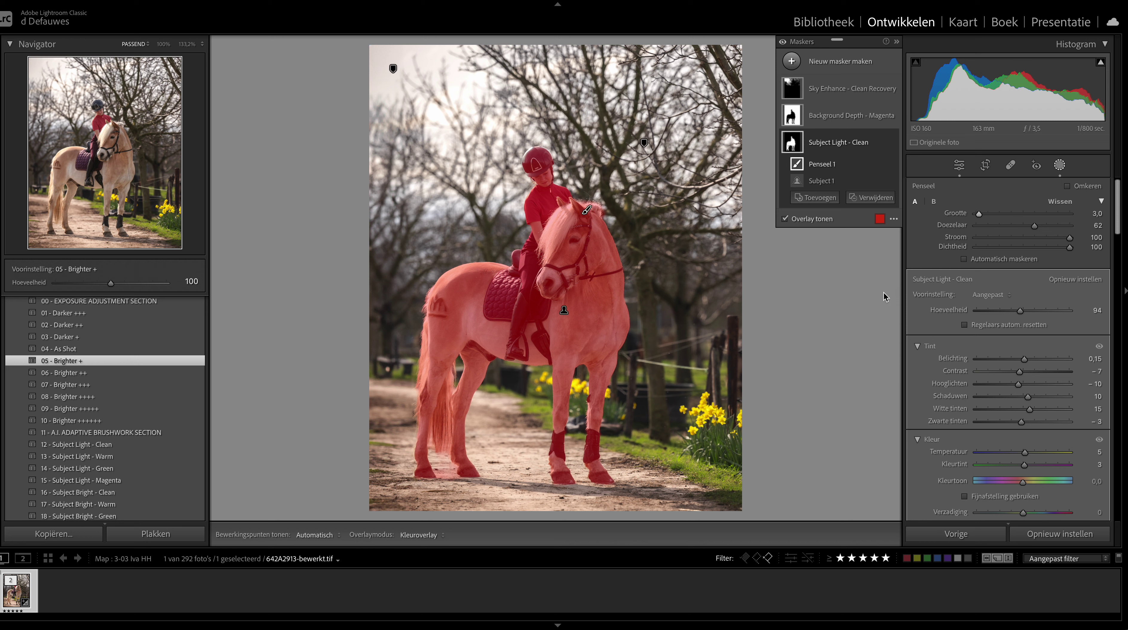
{"action": "mouse_move", "coordinate": [837, 116]}
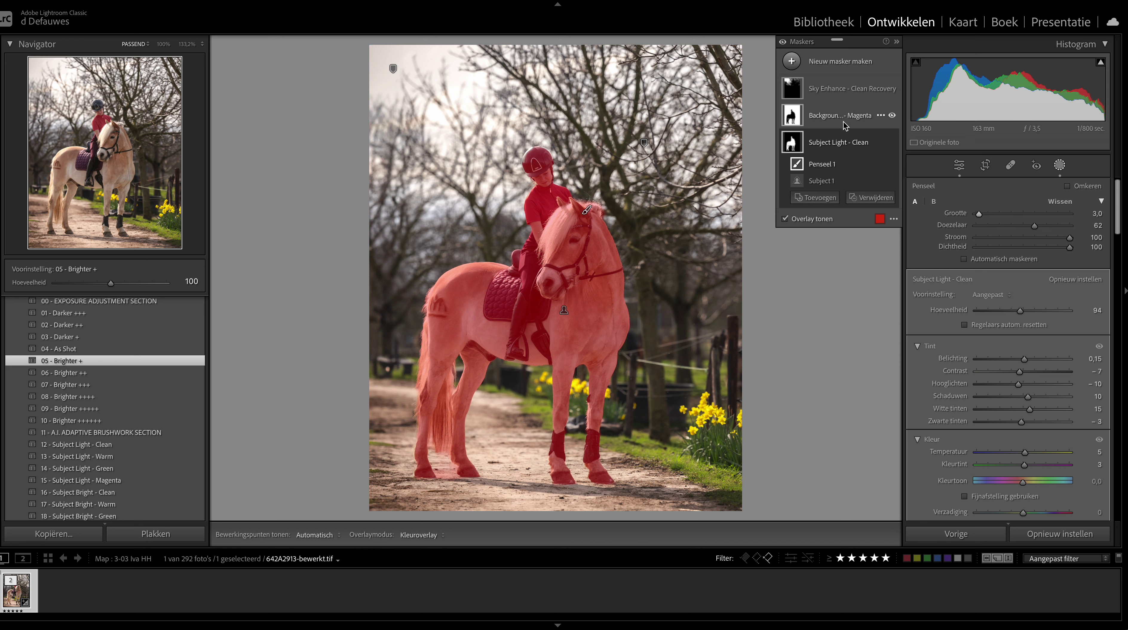
{"action": "left_click", "coordinate": [821, 119]}
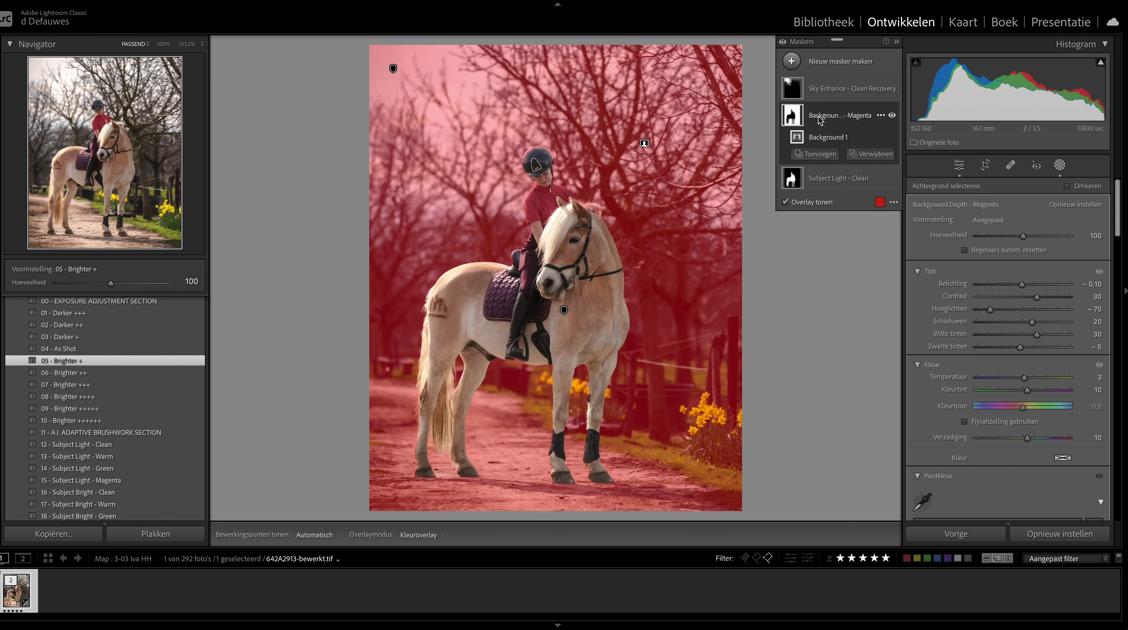
- Subtract the subject and a brushed horse ear tip from the Background Depth - Magenta mask
{"action": "left_click", "coordinate": [870, 154]}
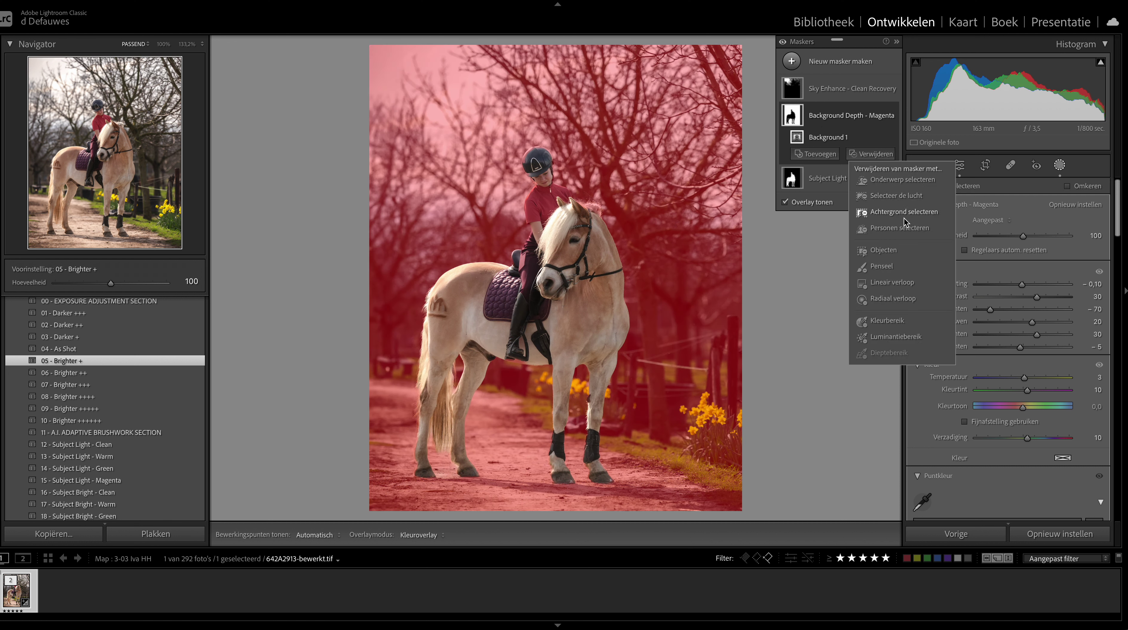
{"action": "left_click", "coordinate": [895, 181]}
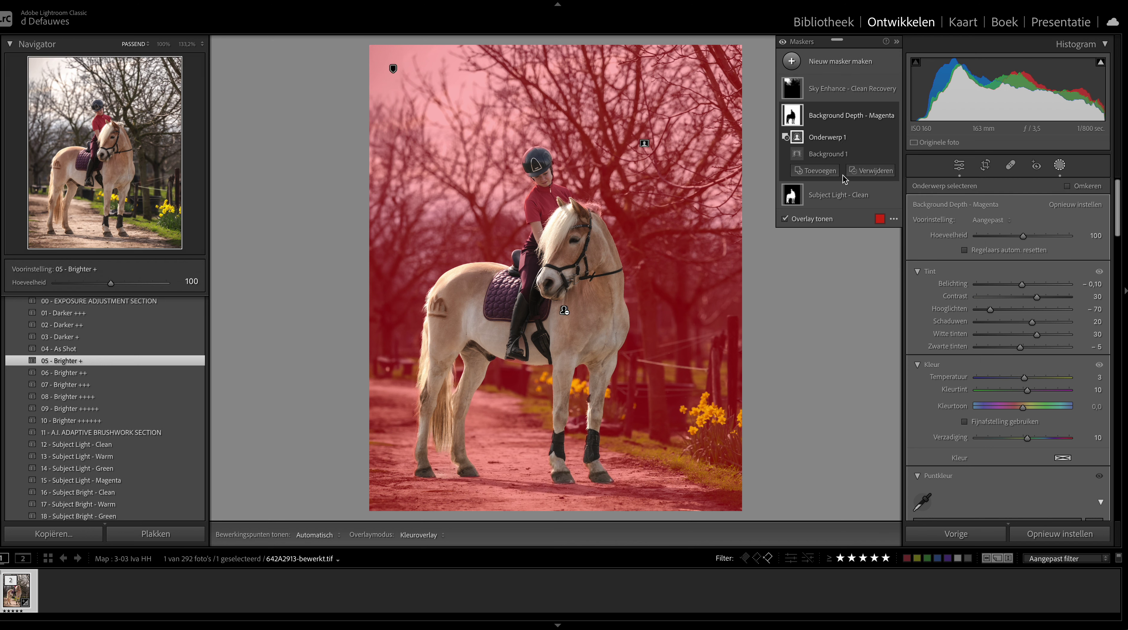
{"action": "left_click", "coordinate": [864, 173]}
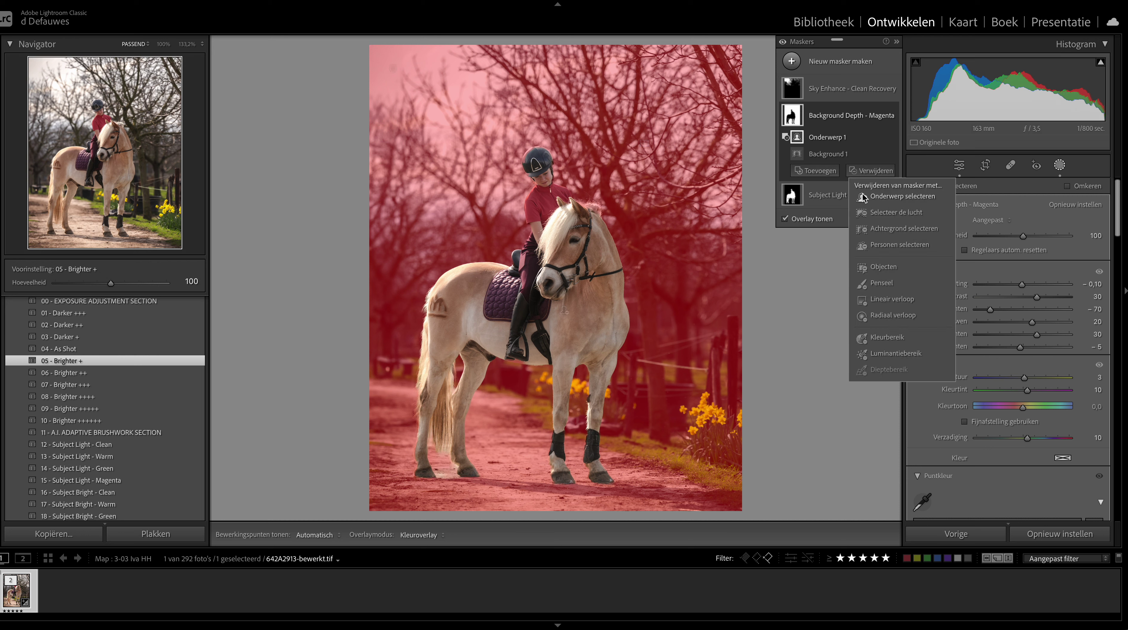
{"action": "left_click", "coordinate": [882, 283]}
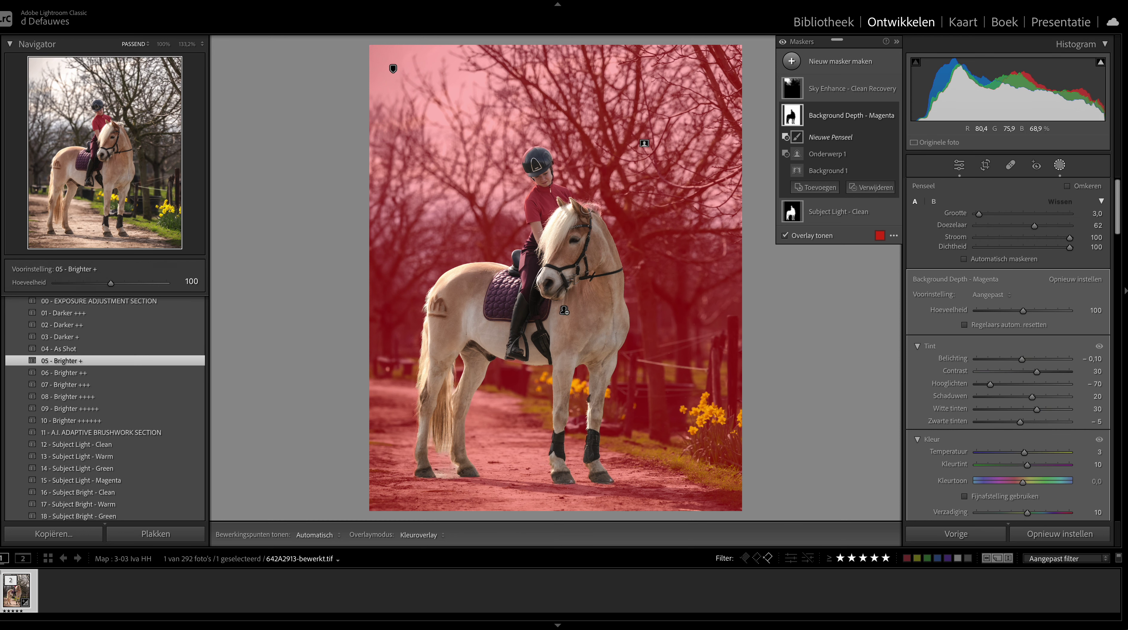
{"action": "left_click_drag", "start_coordinate": [584, 214], "coordinate": [579, 207]}
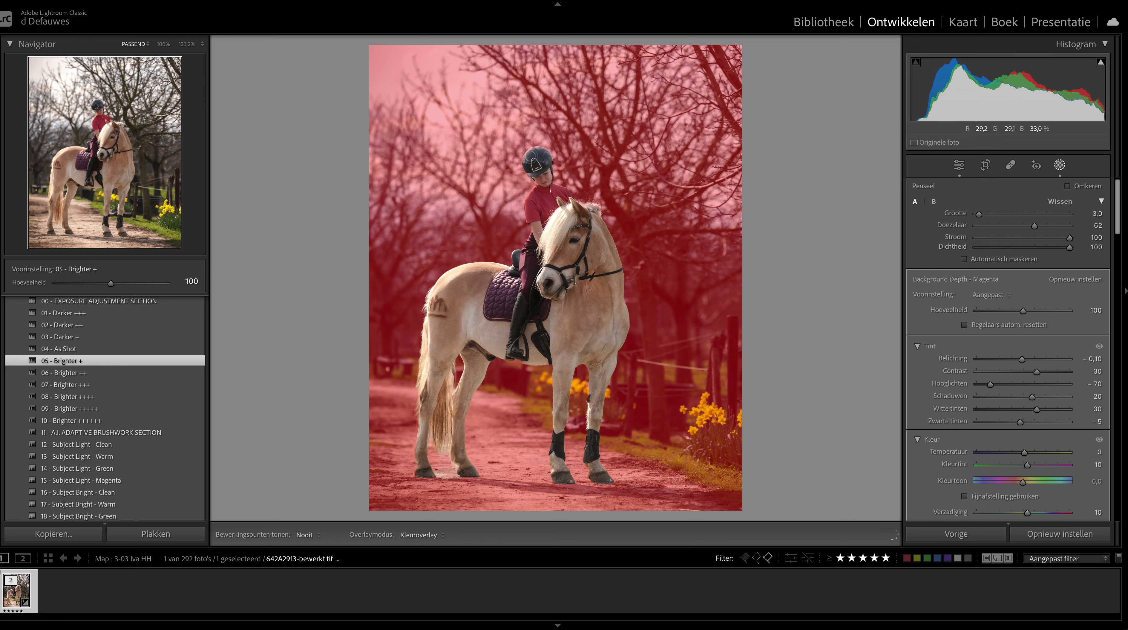
{"action": "key", "text": "h"}
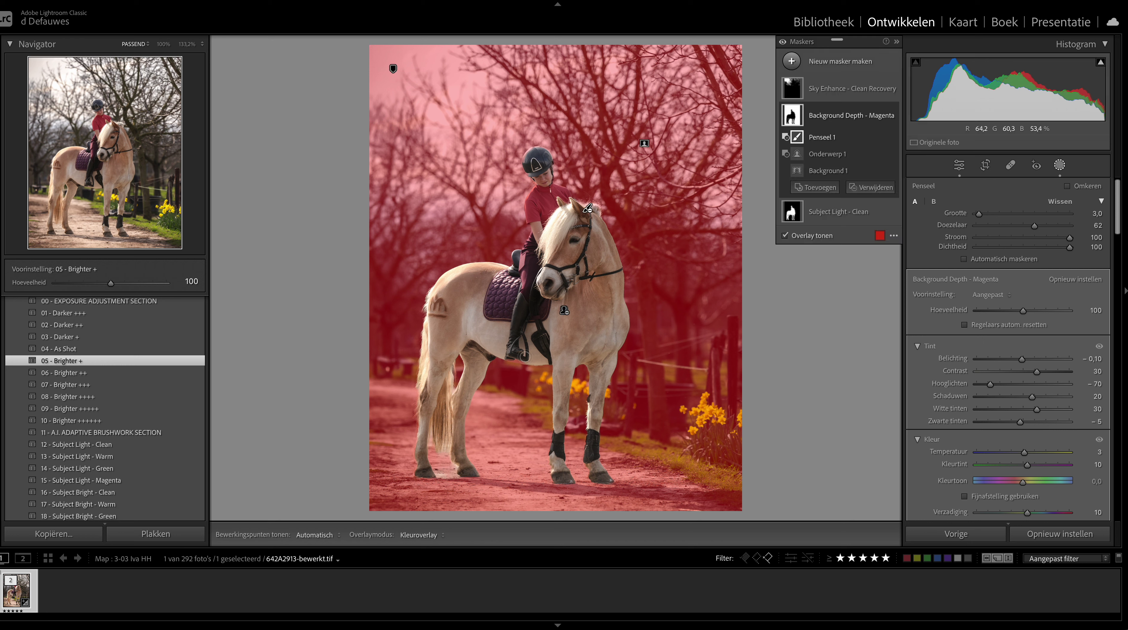
{"action": "key", "text": "h"}
{"action": "key", "text": "h"}
{"action": "key", "text": "h"}
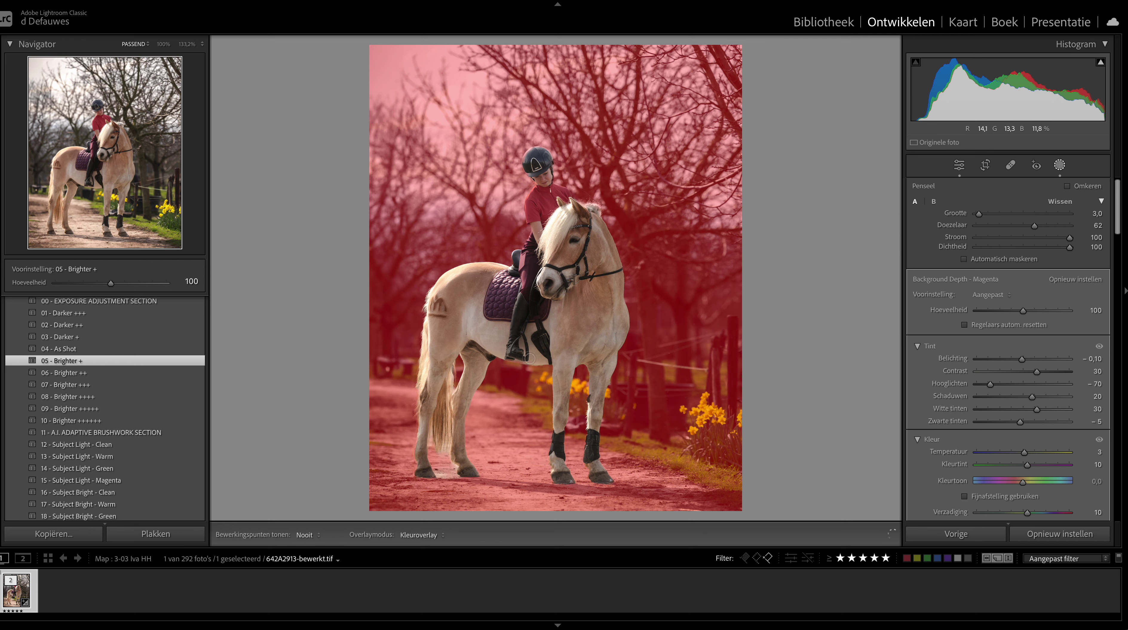
{"action": "key", "text": "h"}
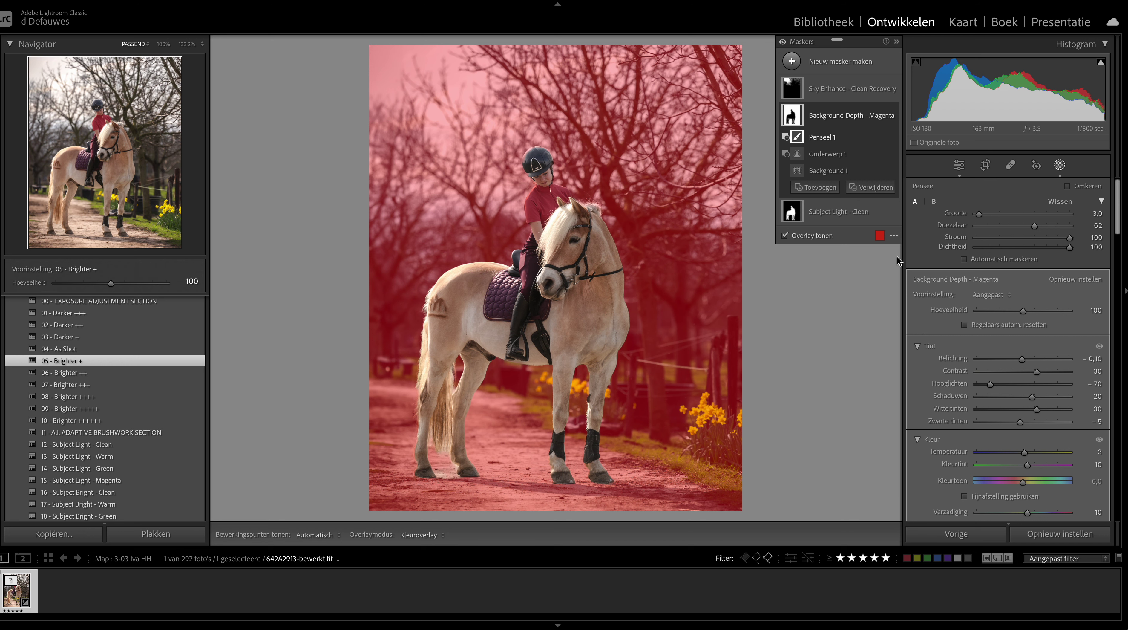
{"action": "mouse_move", "coordinate": [838, 88]}
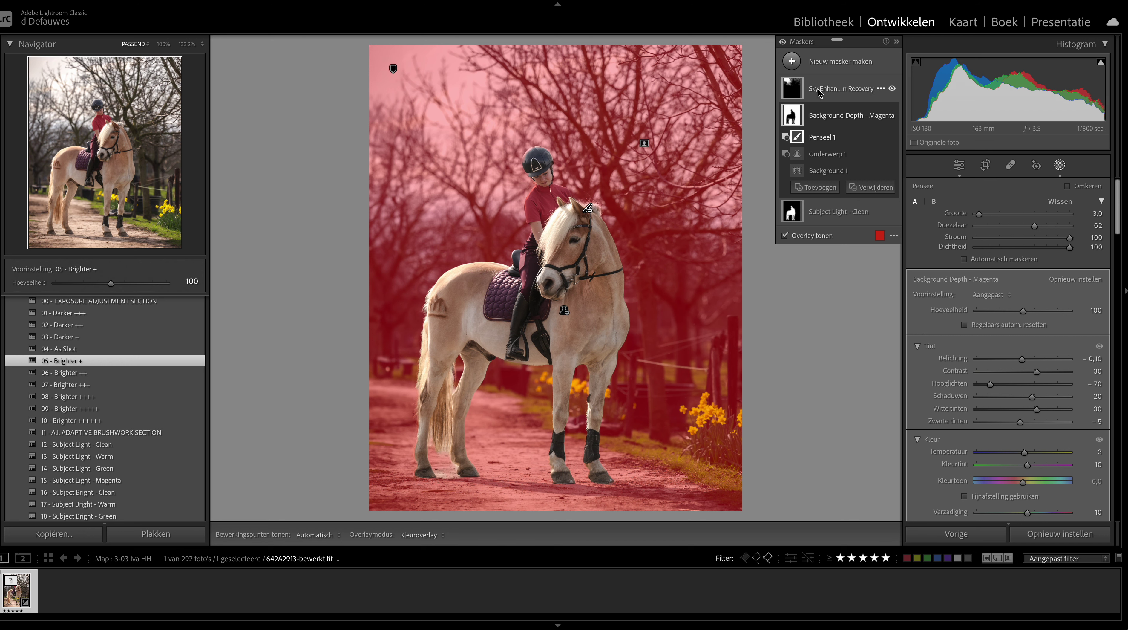
- Add a brush to the Sky Enhance - Clean Recovery mask with size 12,2 and flow 58
{"action": "left_click", "coordinate": [819, 90]}
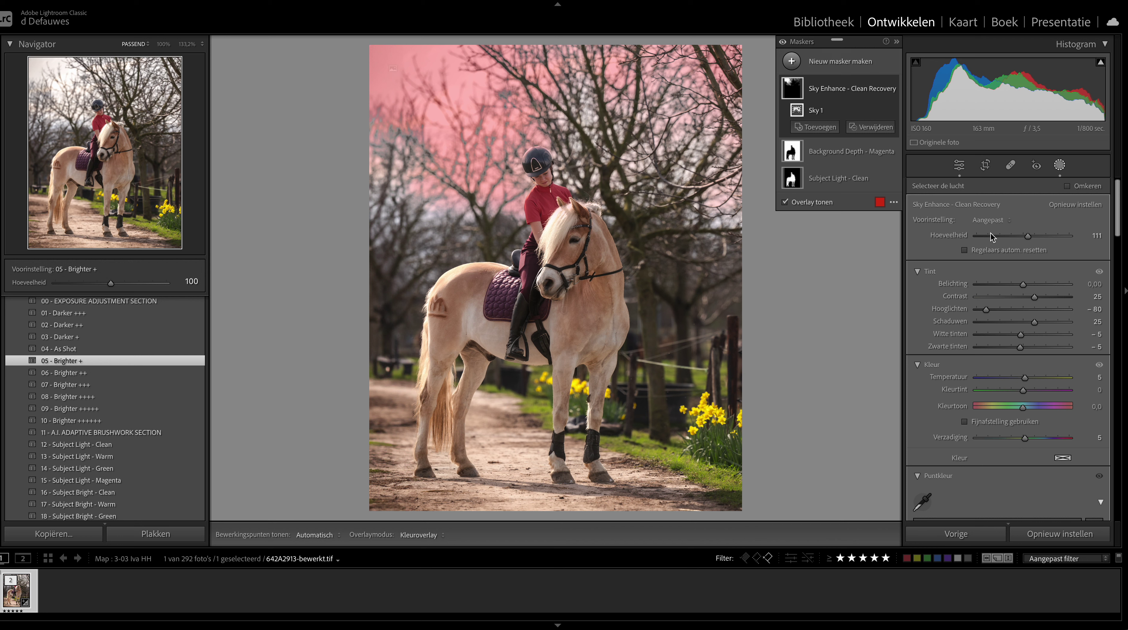
{"action": "left_click", "coordinate": [825, 129]}
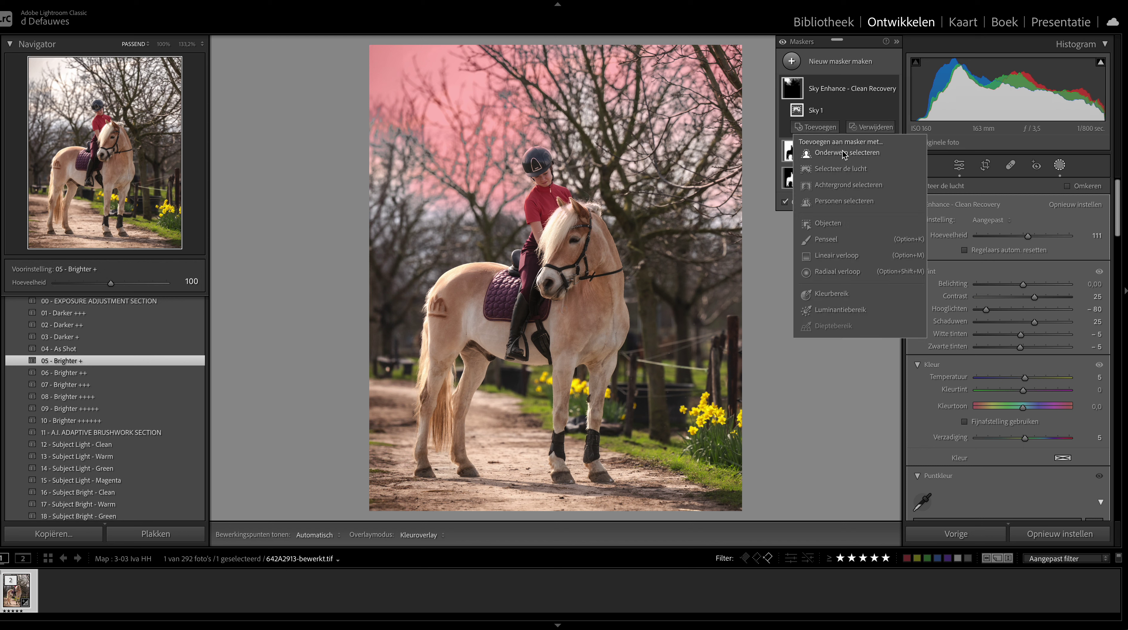
{"action": "left_click", "coordinate": [833, 239]}
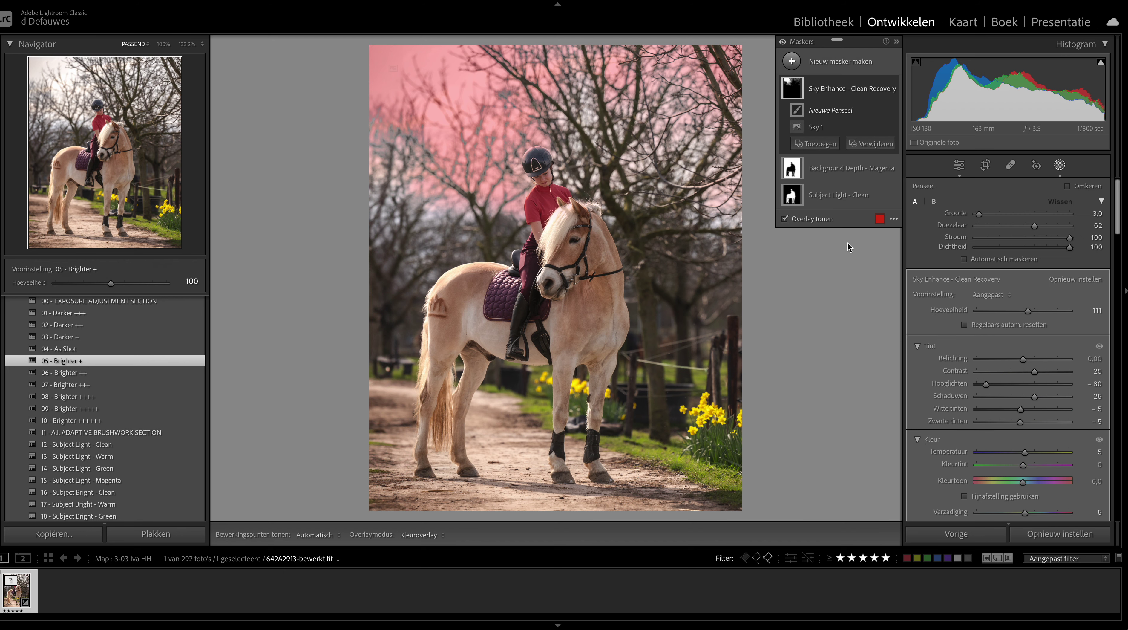
{"action": "left_click", "coordinate": [987, 215]}
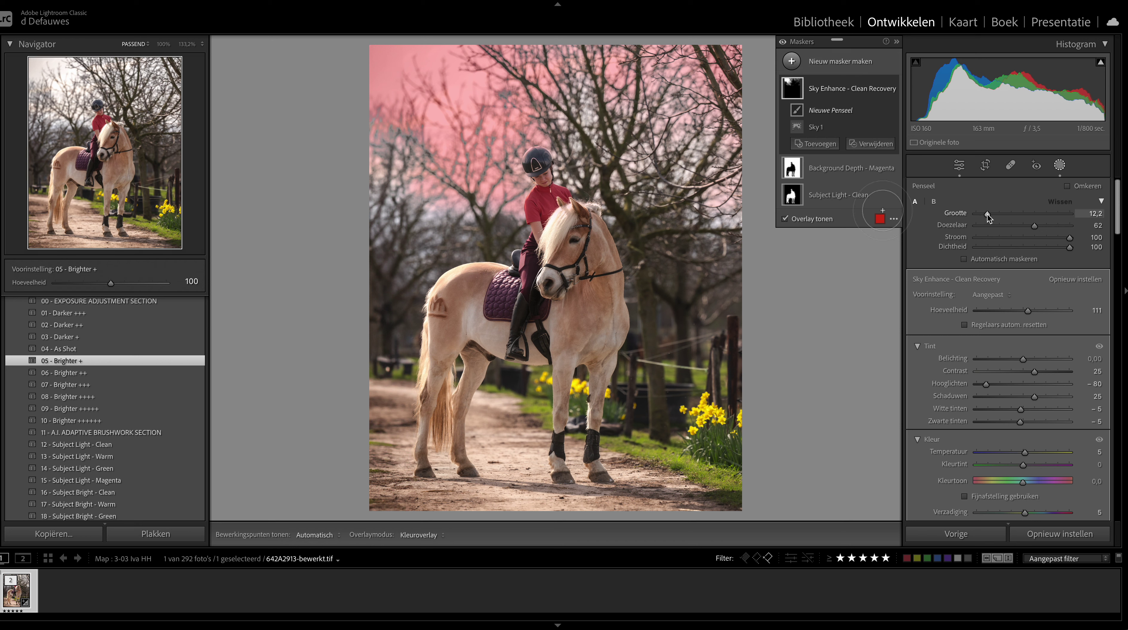
{"action": "left_click", "coordinate": [1030, 238]}
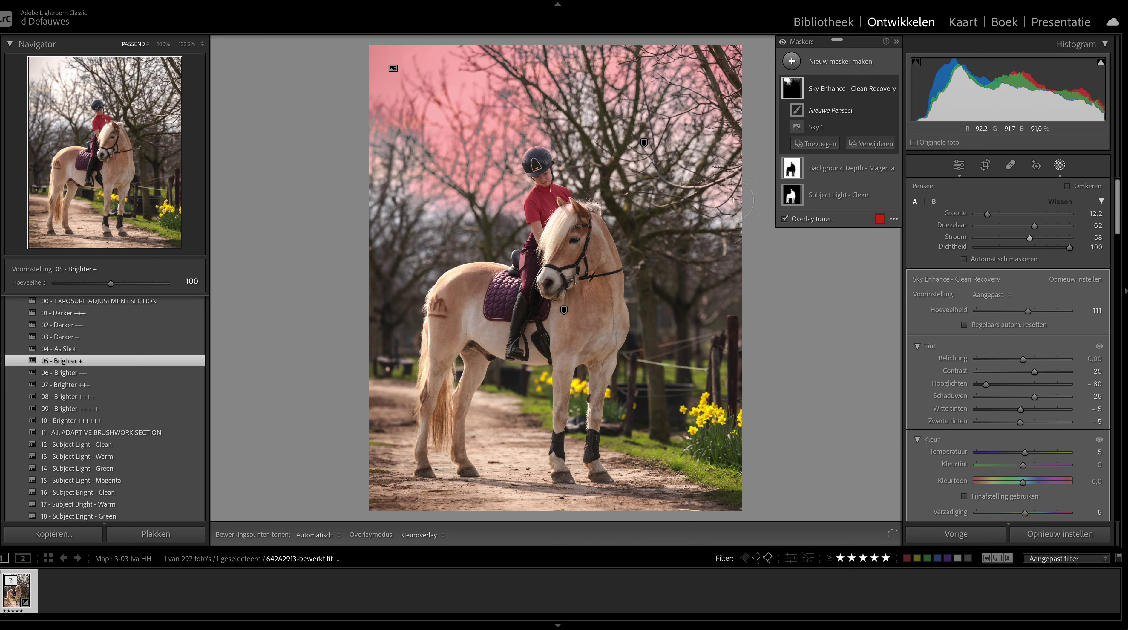
- Paint the brush over the tree branches and left-edge sky, then hide the red overlay
{"action": "key", "text": "h"}
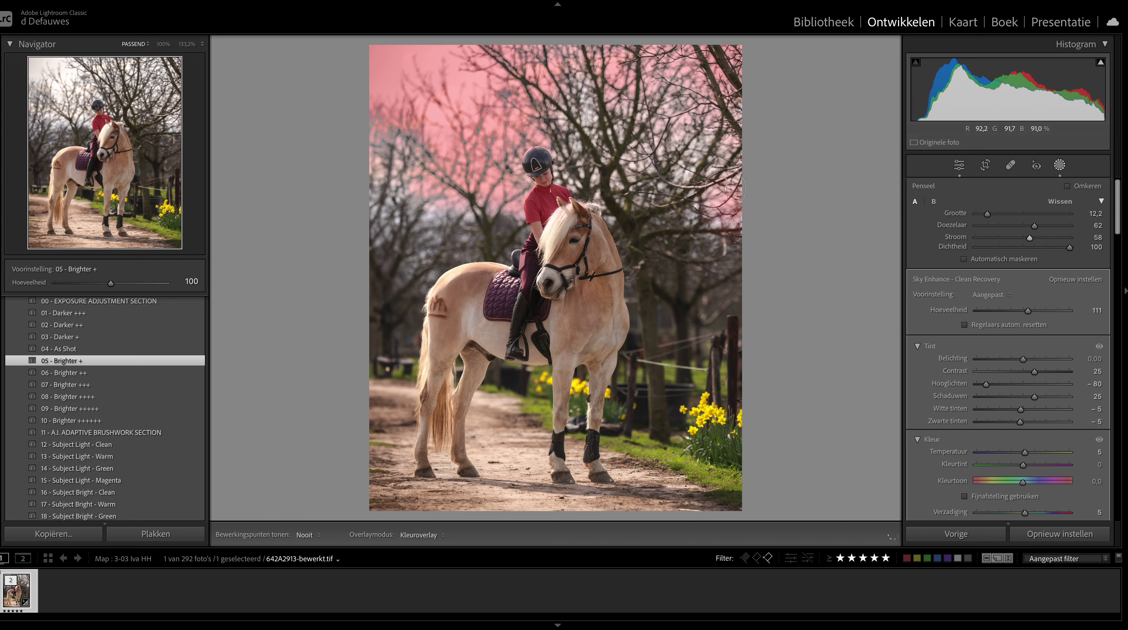
{"action": "left_click_drag", "start_coordinate": [725, 189], "coordinate": [611, 166]}
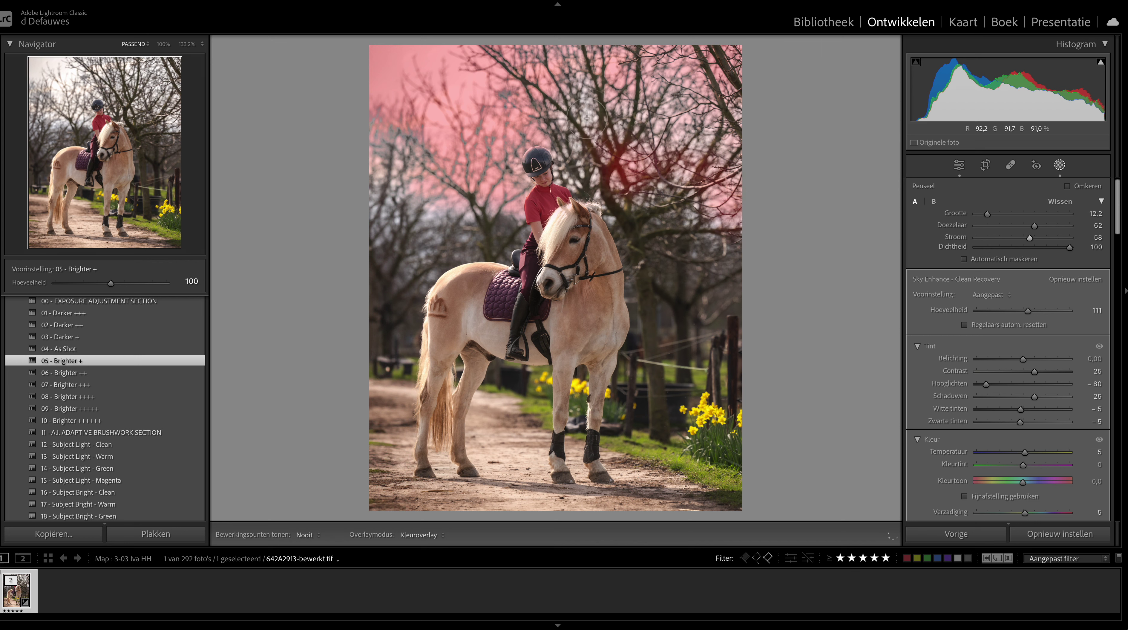
{"action": "key", "text": "h"}
{"action": "key", "text": "h"}
{"action": "left_click_drag", "start_coordinate": [373, 203], "coordinate": [450, 220]}
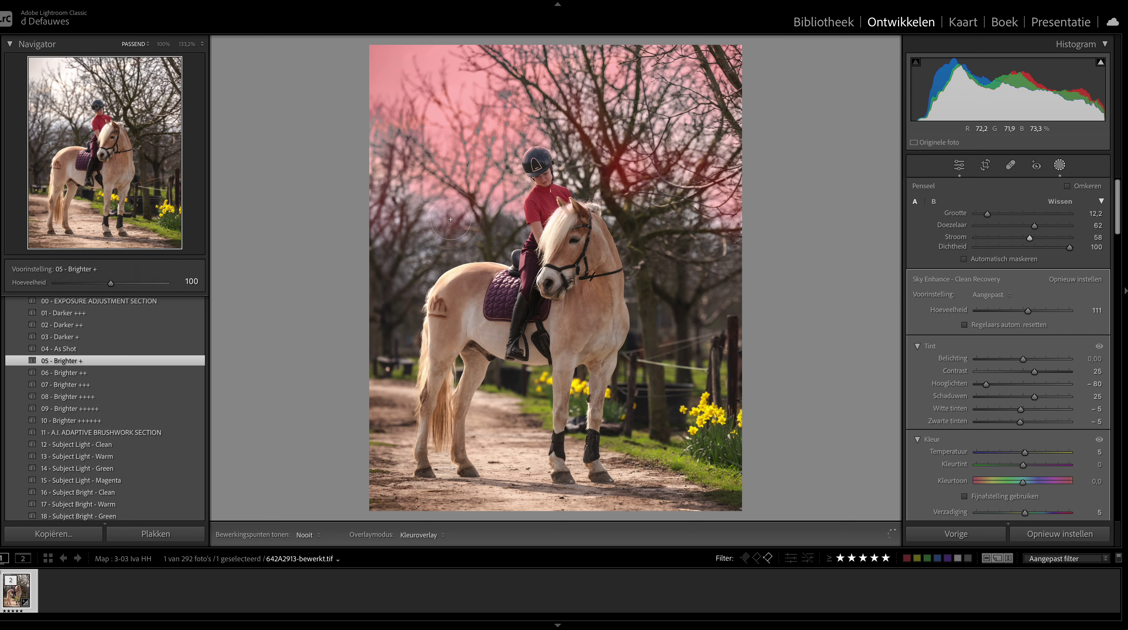
{"action": "key", "text": "h"}
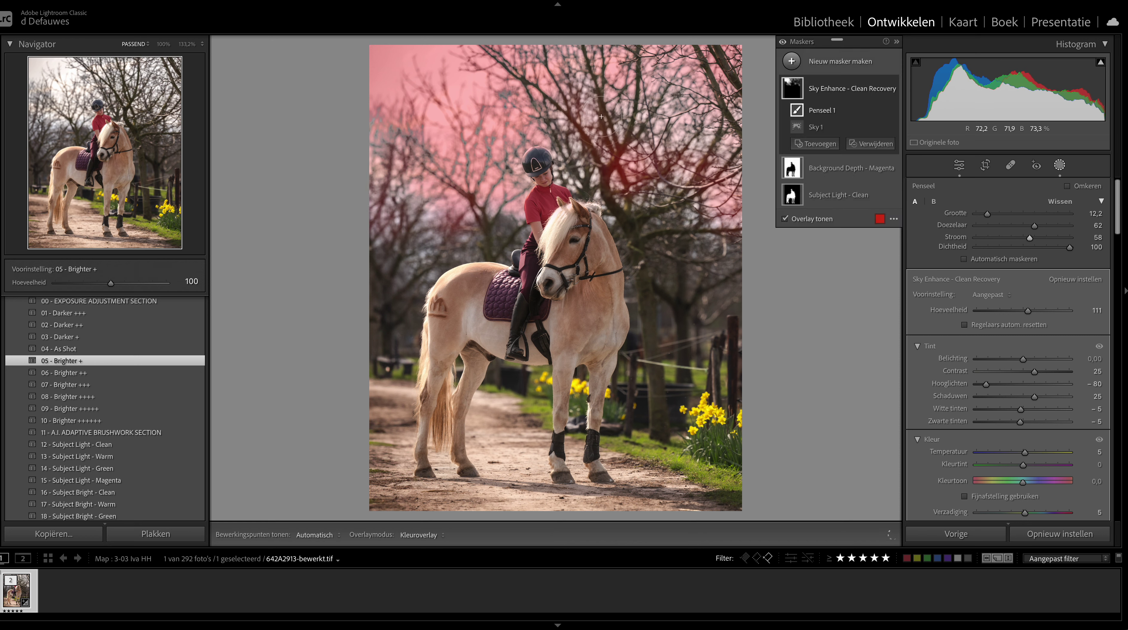
{"action": "key", "text": "h"}
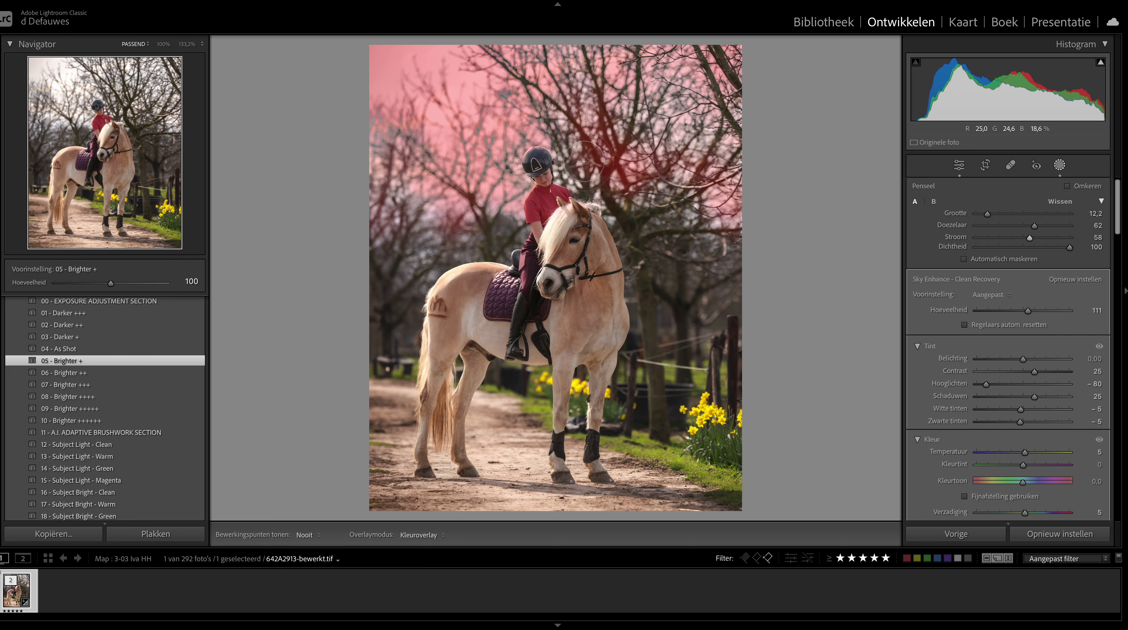
{"action": "key", "text": "h"}
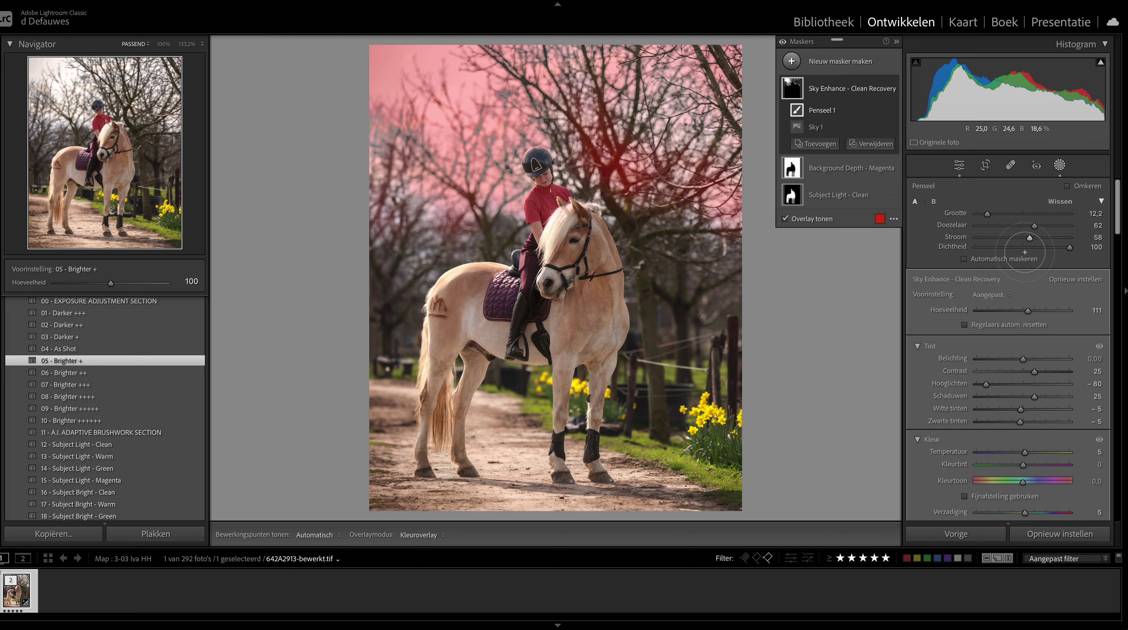
{"action": "left_click", "coordinate": [813, 220]}
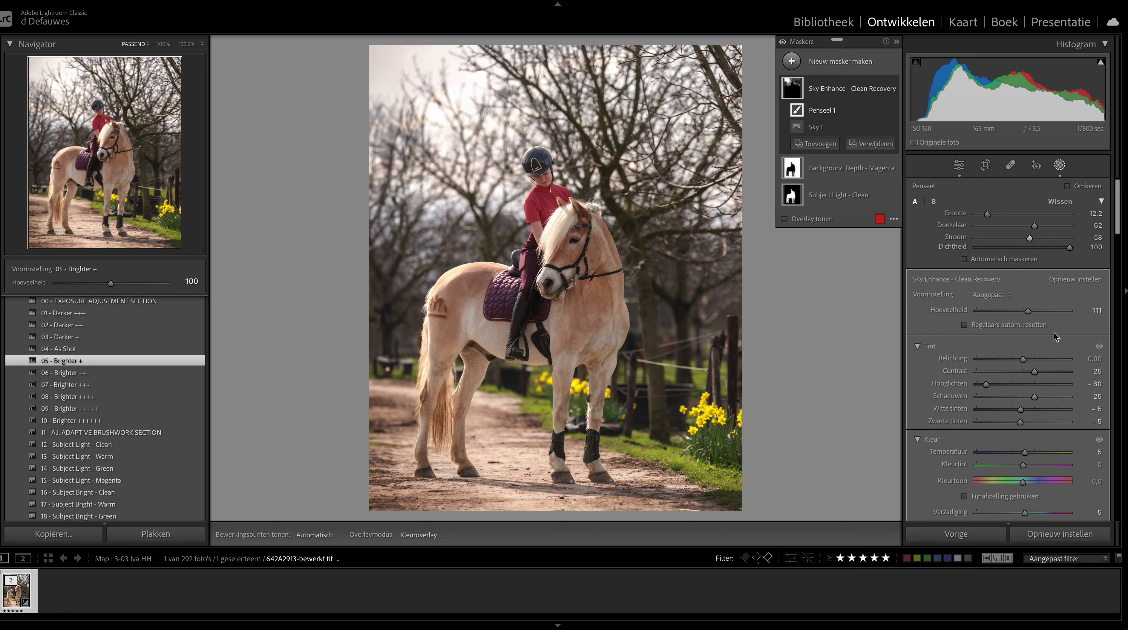
{"action": "left_click", "coordinate": [797, 64]}
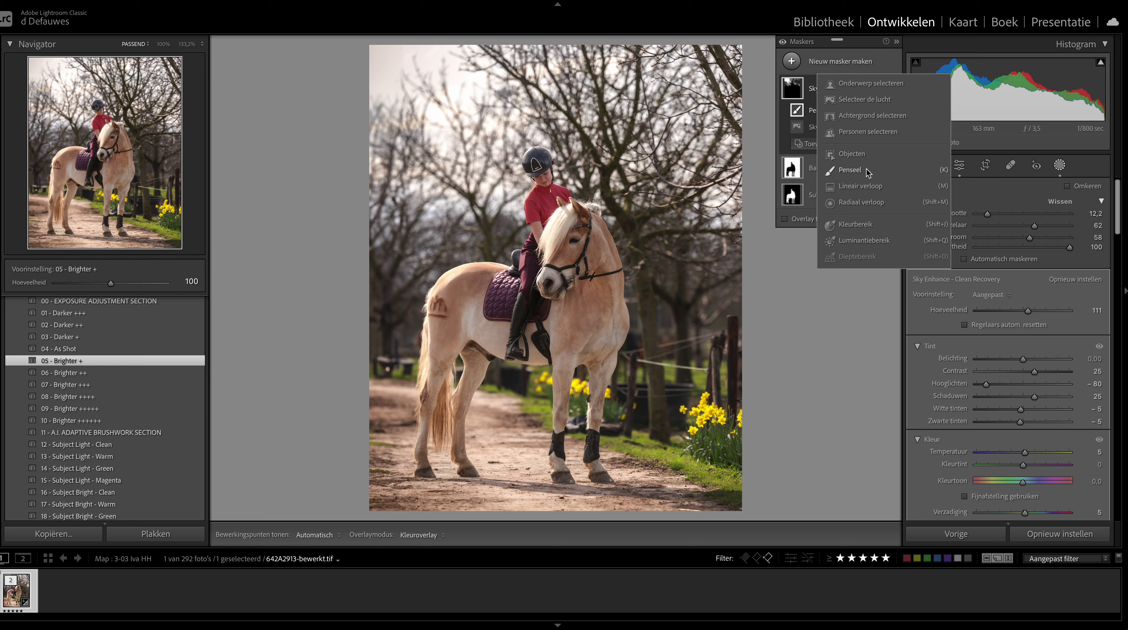
- Draw a linear gradient from the top down past the horse with the _GTG_F19 - Blur Background preset
{"action": "left_click", "coordinate": [860, 187]}
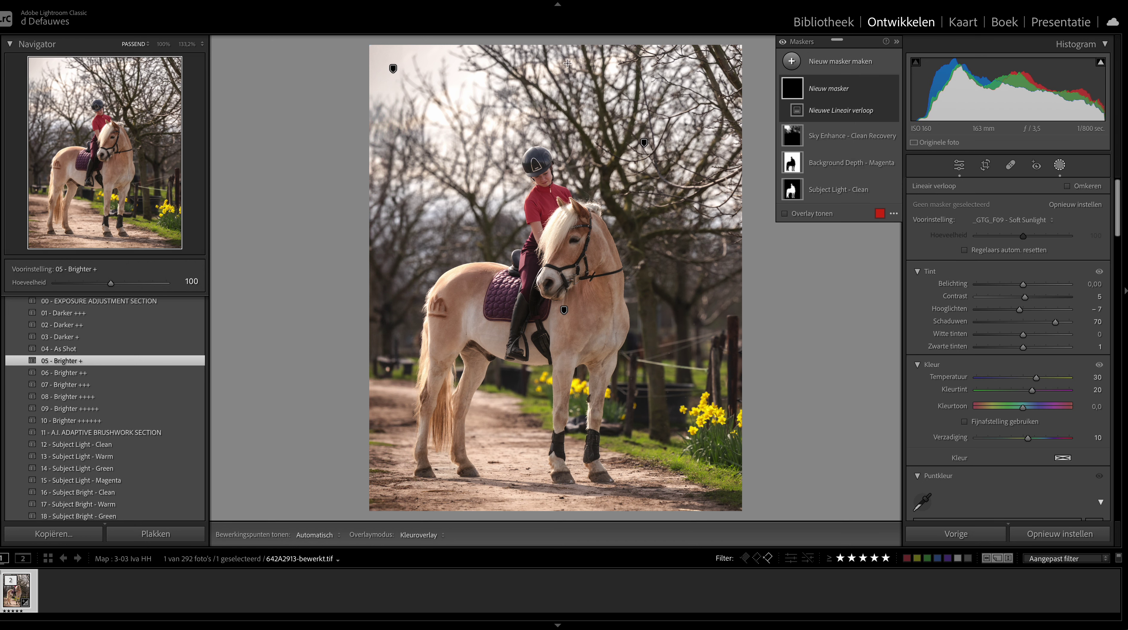
{"action": "mouse_move", "coordinate": [568, 63]}
{"action": "left_mouse_down"}
{"action": "mouse_move", "coordinate": [575, 261]}
{"action": "mouse_move", "coordinate": [565, 284]}
{"action": "left_mouse_up"}
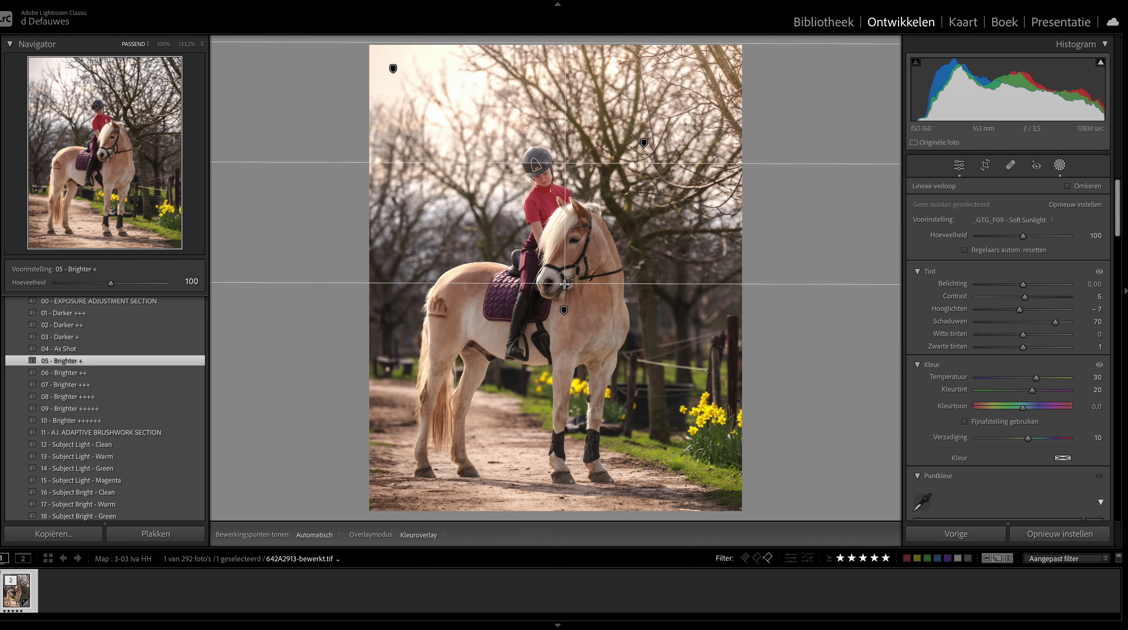
{"action": "mouse_move", "coordinate": [565, 284]}
{"action": "left_mouse_down"}
{"action": "mouse_move", "coordinate": [564, 418]}
{"action": "mouse_move", "coordinate": [786, 444]}
{"action": "left_mouse_up"}
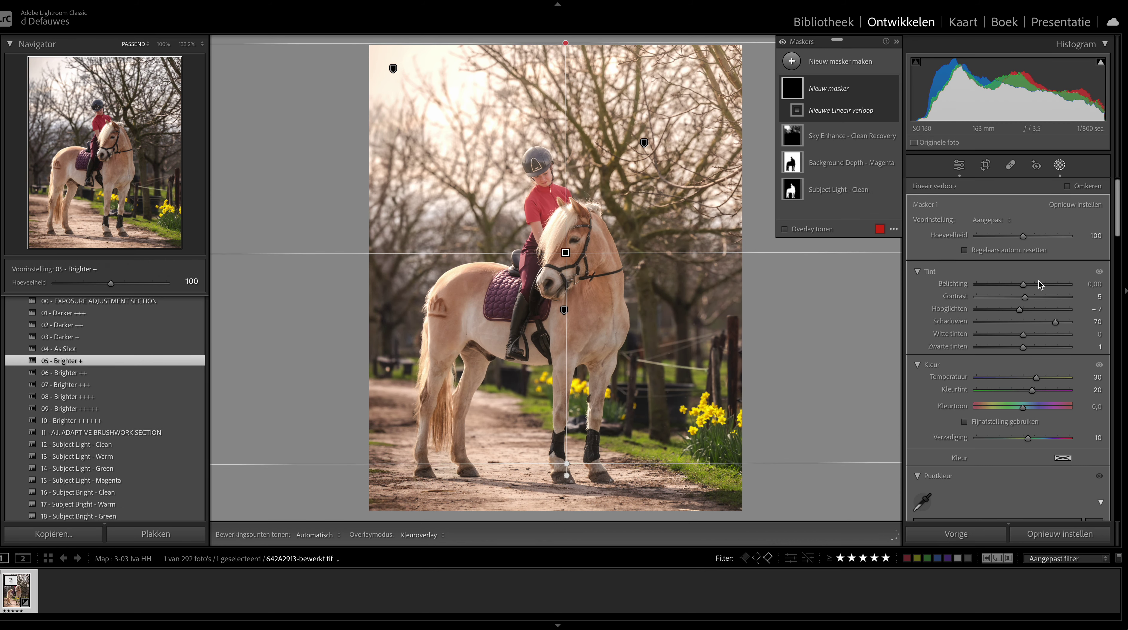
{"action": "left_click", "coordinate": [989, 221]}
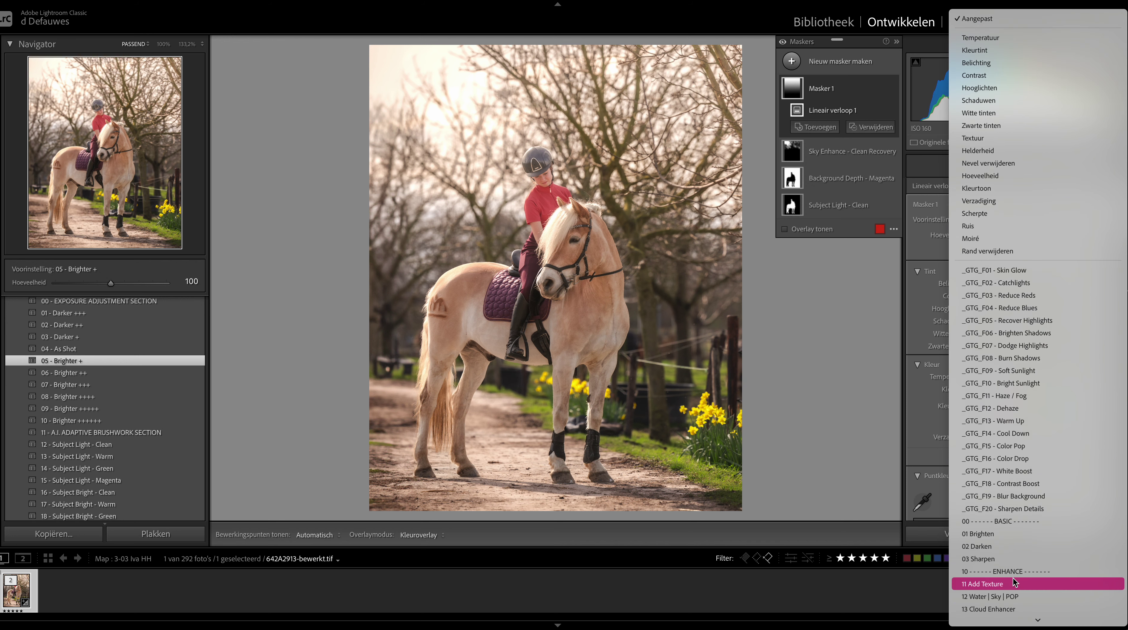
{"action": "left_click", "coordinate": [914, 256]}
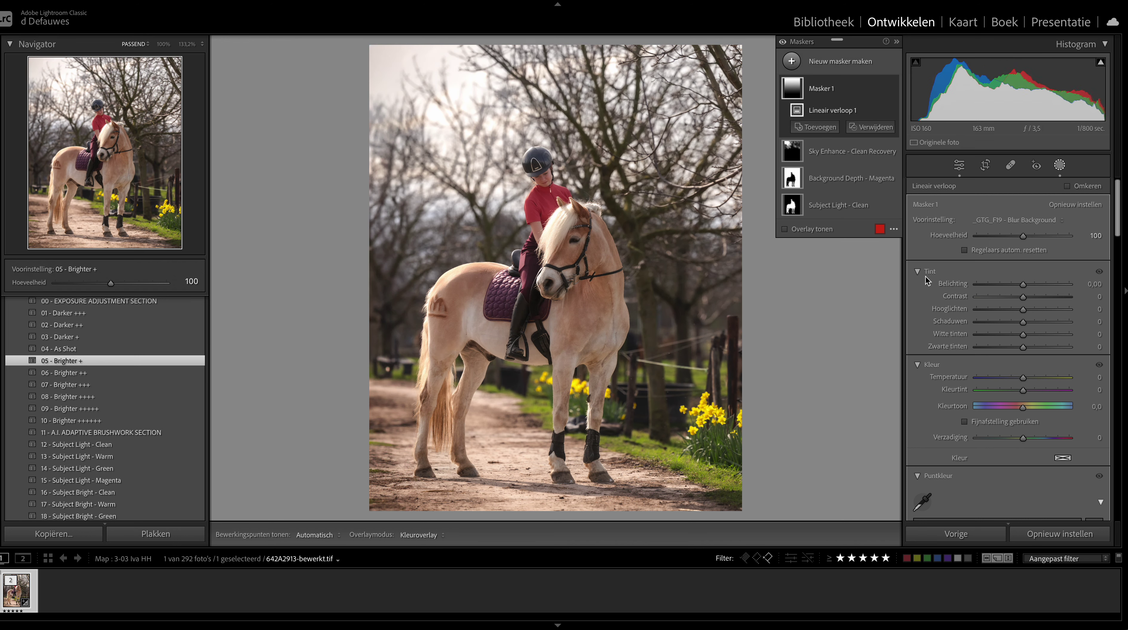
- Subtract the selected subject from Masker 1, toggling the mask's visibility to compare the blur
{"action": "left_click", "coordinate": [867, 128]}
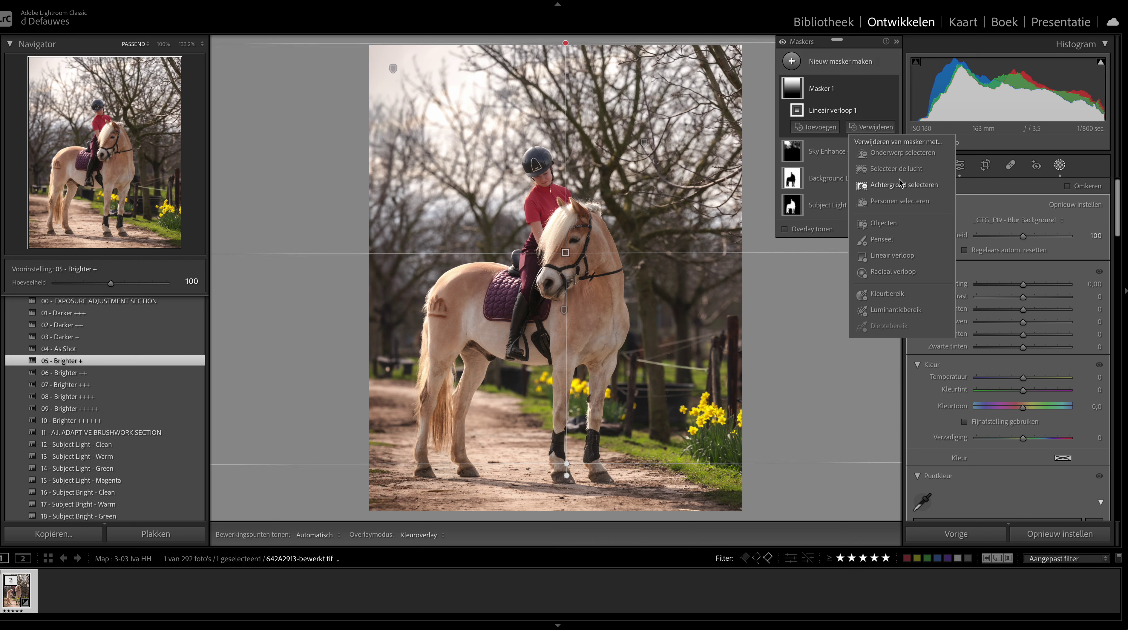
{"action": "left_click", "coordinate": [892, 154]}
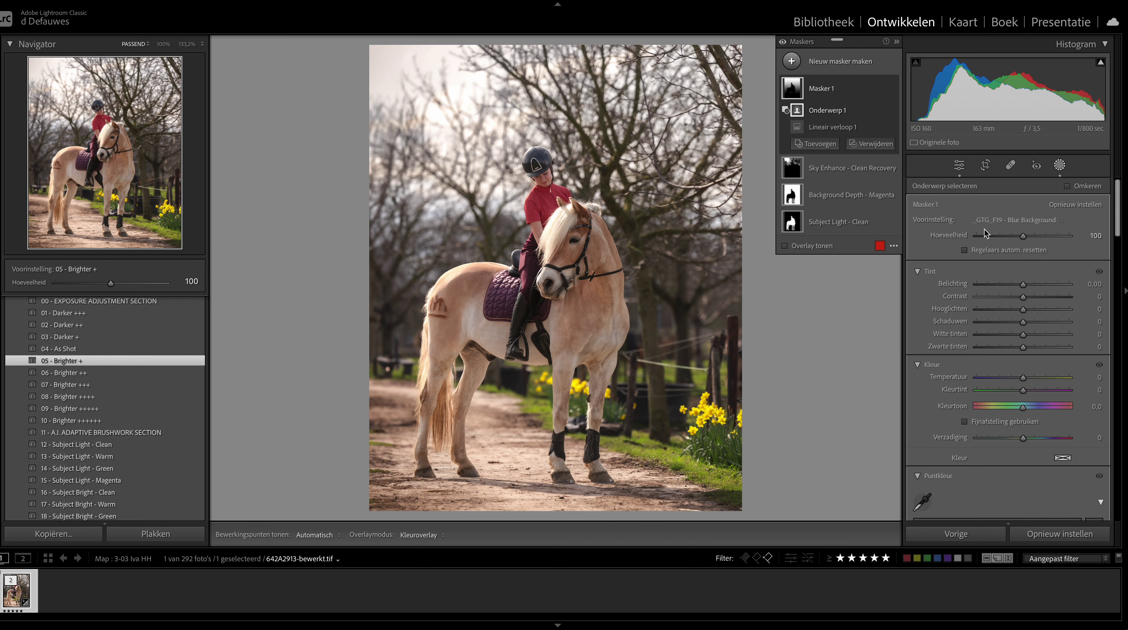
{"action": "left_click", "coordinate": [892, 89]}
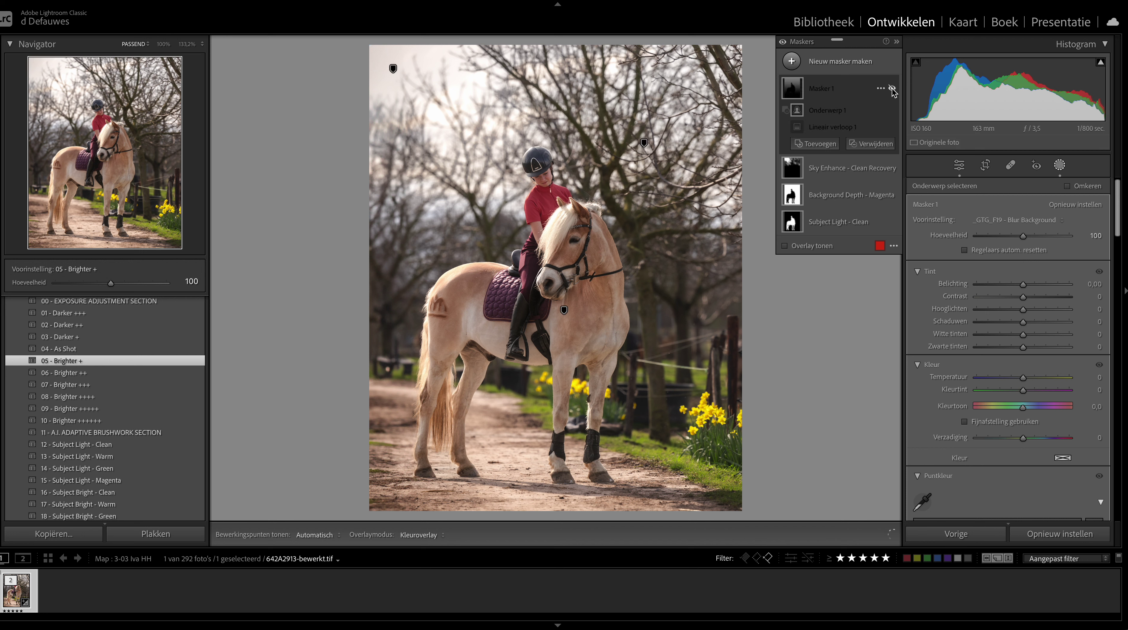
{"action": "left_click", "coordinate": [892, 90]}
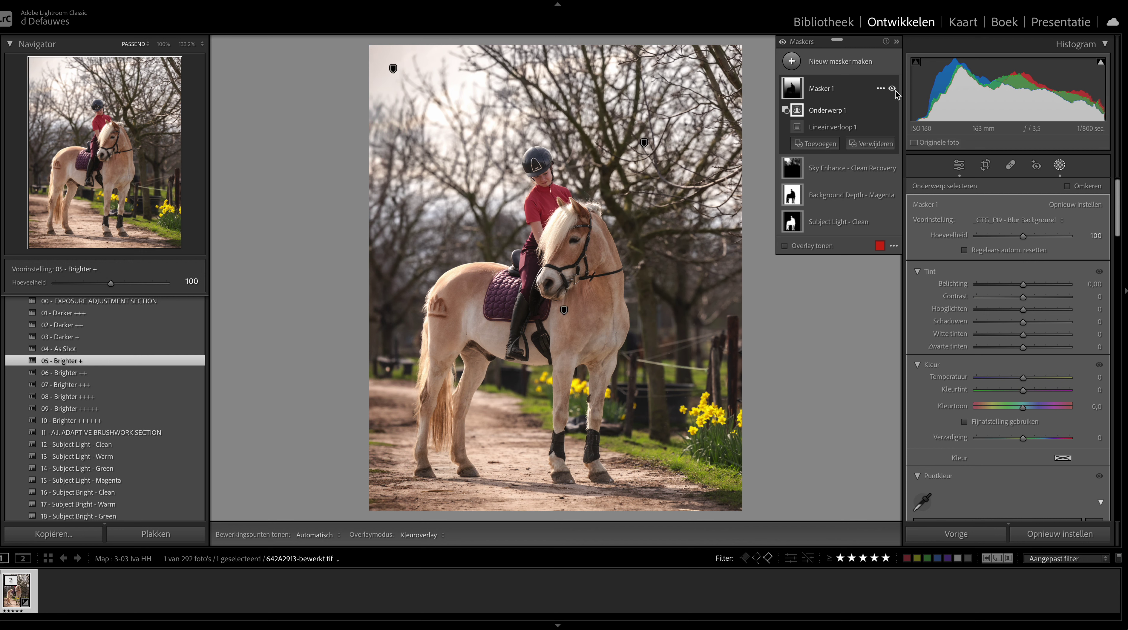
{"action": "left_click", "coordinate": [893, 91]}
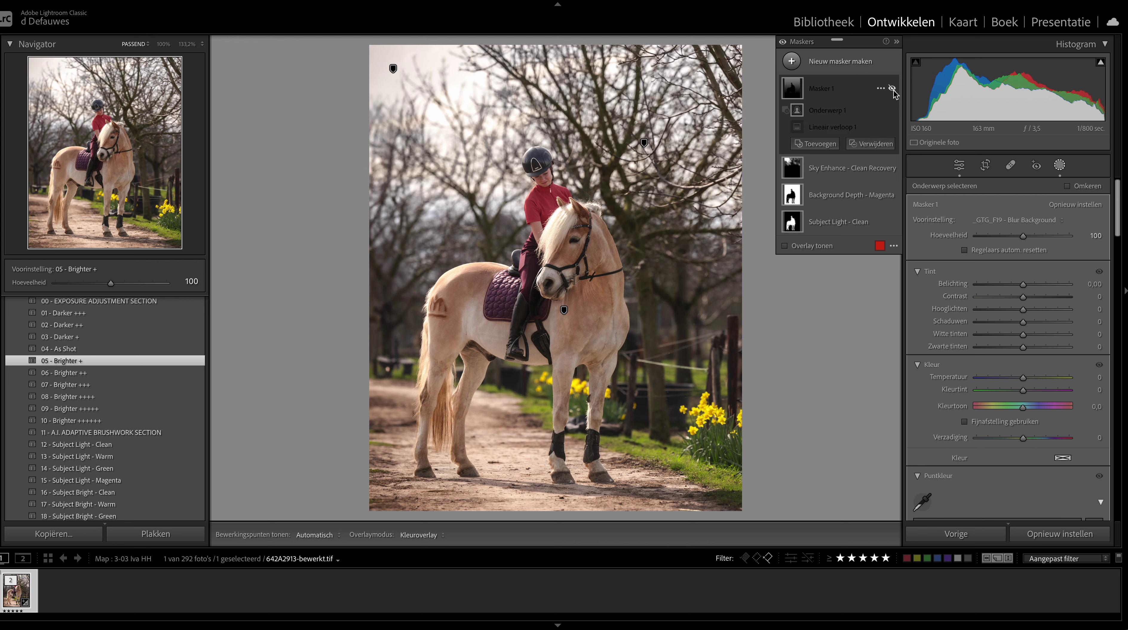
{"action": "left_click", "coordinate": [893, 90]}
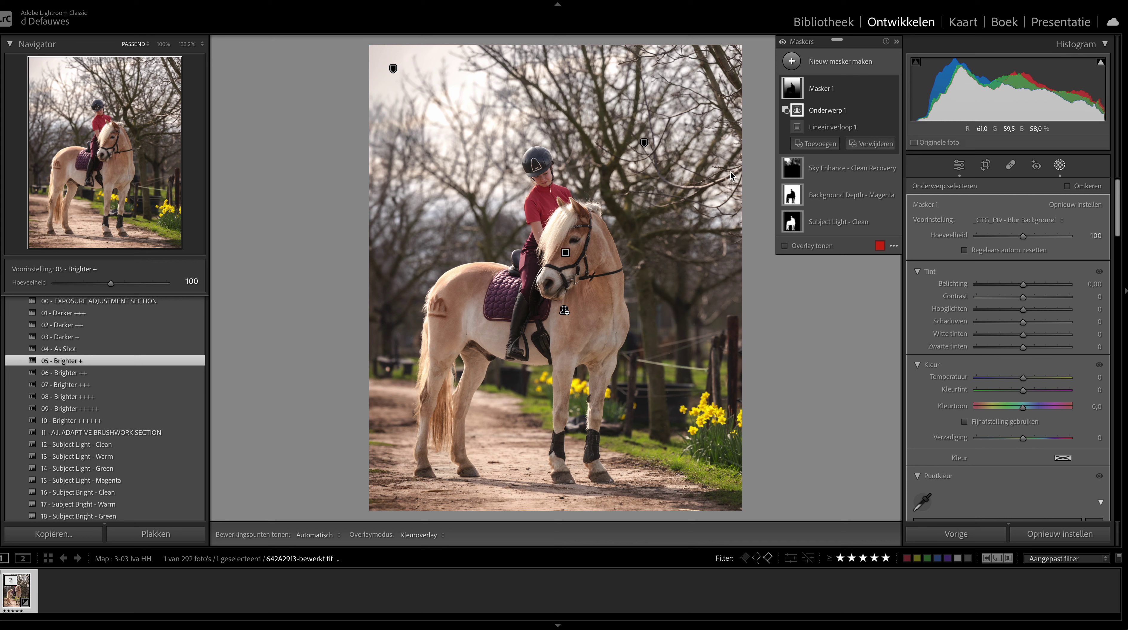
{"action": "mouse_move", "coordinate": [792, 88]}
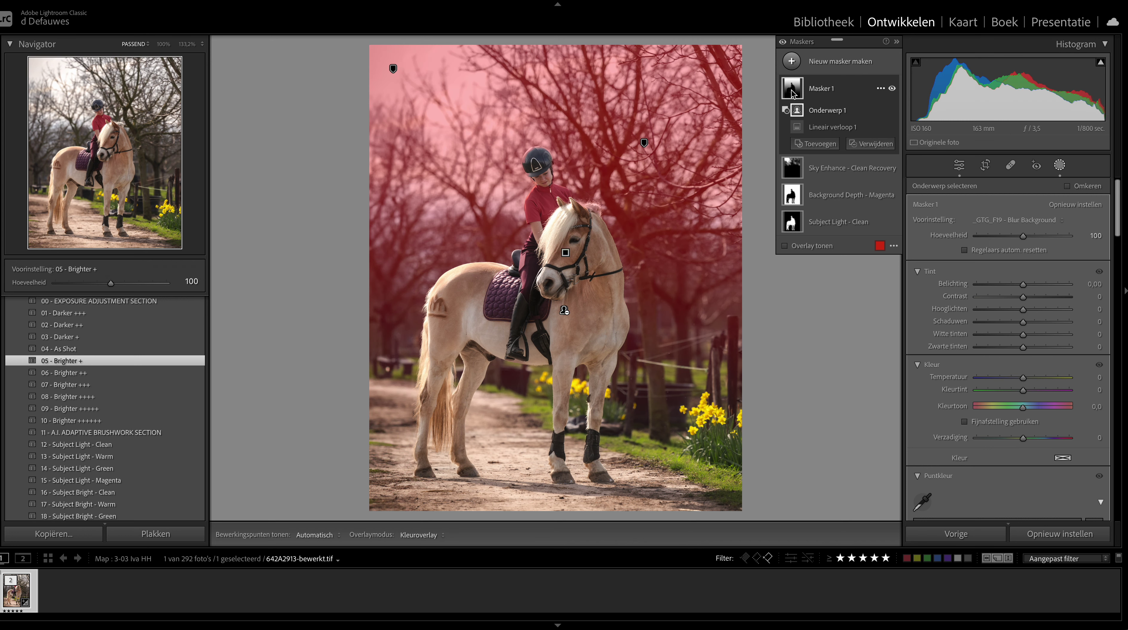
- Add a subtract brush to Masker 1 with smaller size, flow 100 and the overlay shown
{"action": "left_click", "coordinate": [792, 90]}
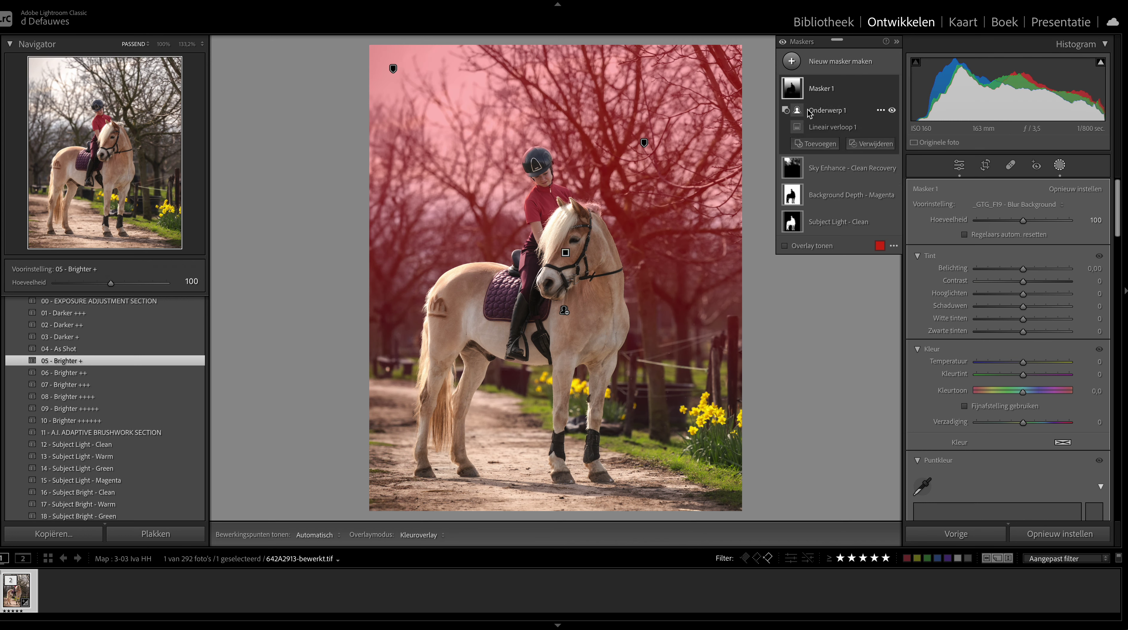
{"action": "left_click", "coordinate": [874, 144]}
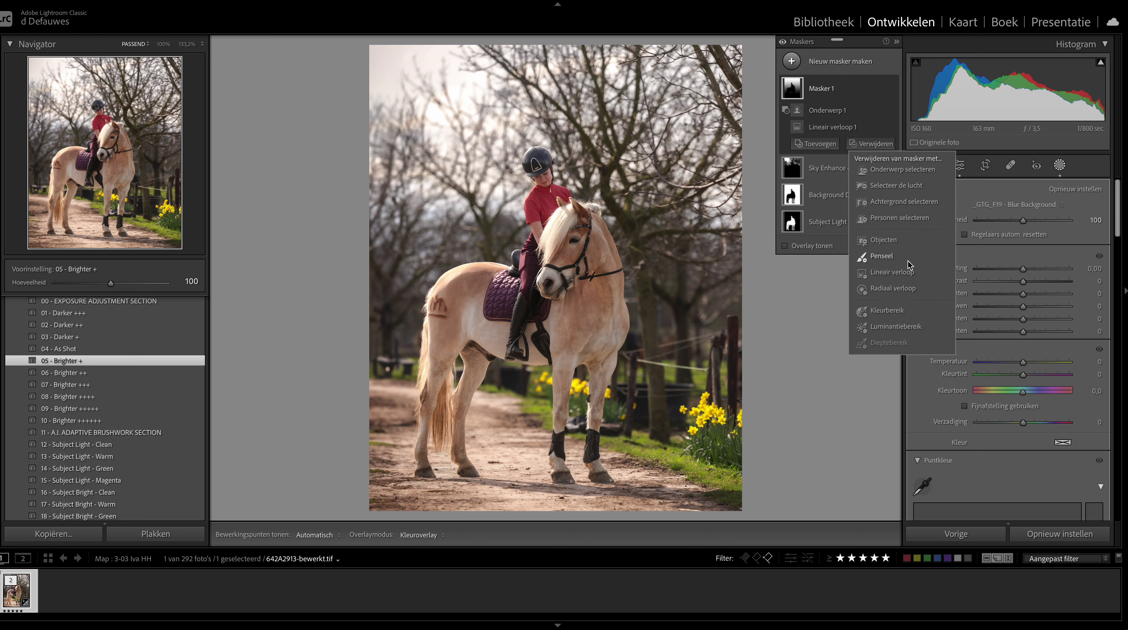
{"action": "left_click", "coordinate": [881, 260]}
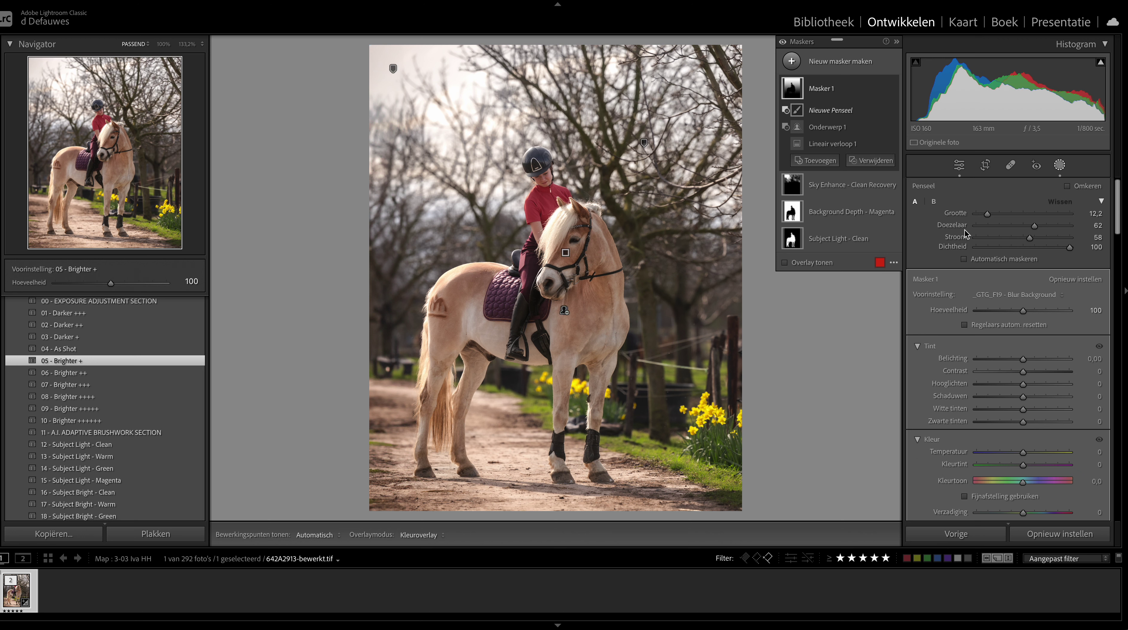
{"action": "left_click_drag", "start_coordinate": [988, 214], "coordinate": [977, 217]}
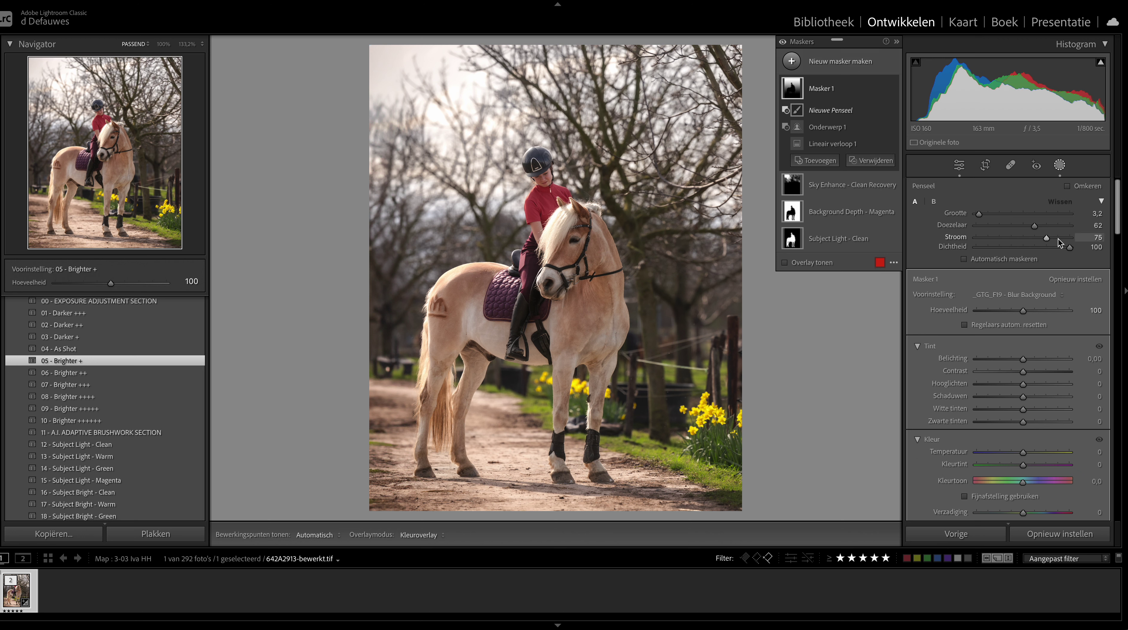
{"action": "left_click_drag", "start_coordinate": [1061, 242], "coordinate": [1077, 241]}
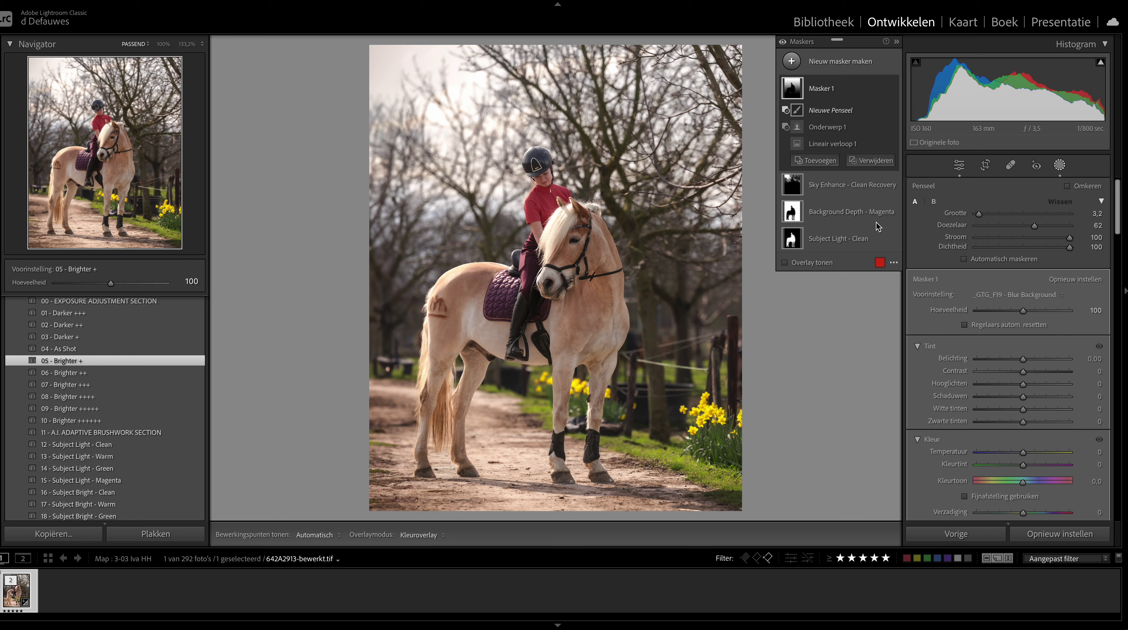
{"action": "left_click", "coordinate": [815, 263]}
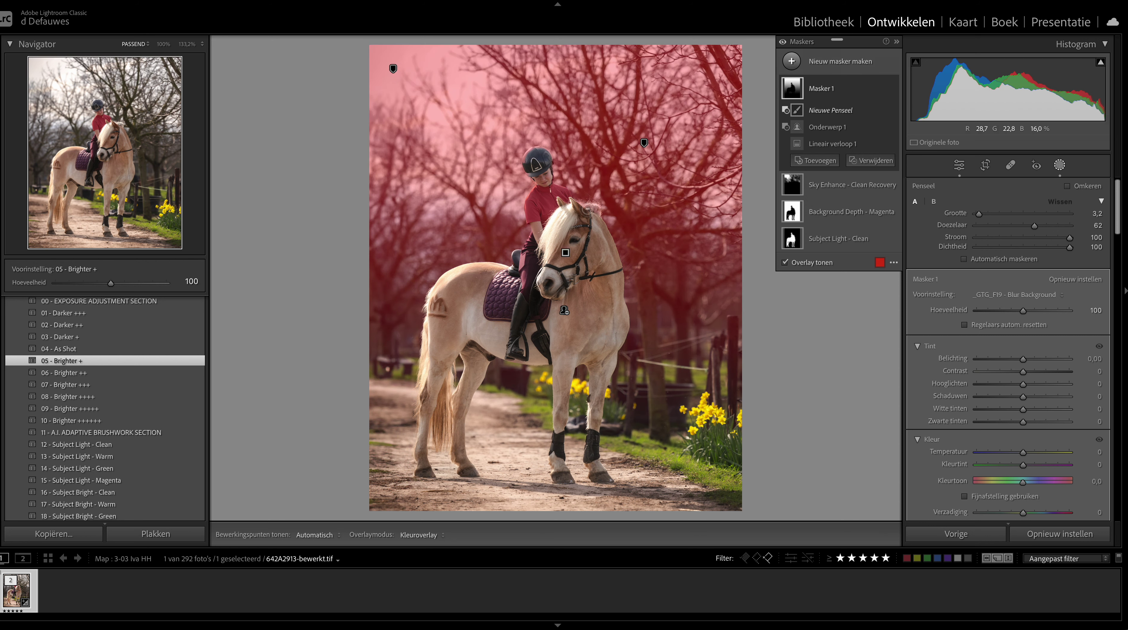
- Erase the blur mask from the rider's leg
{"action": "key", "text": "h"}
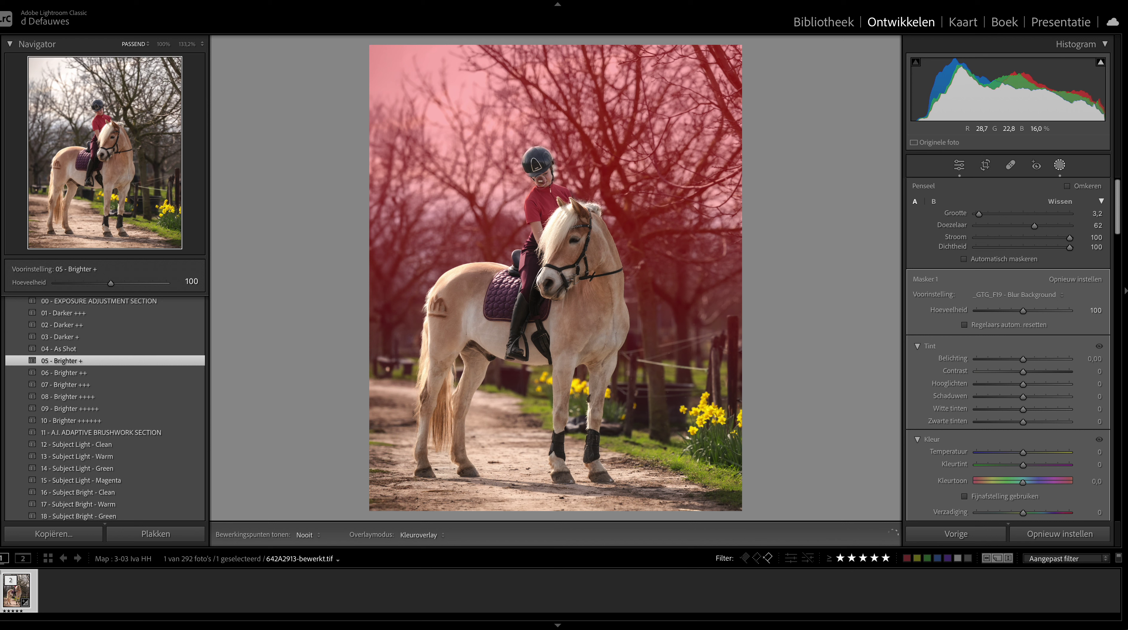
{"action": "key", "text": "h"}
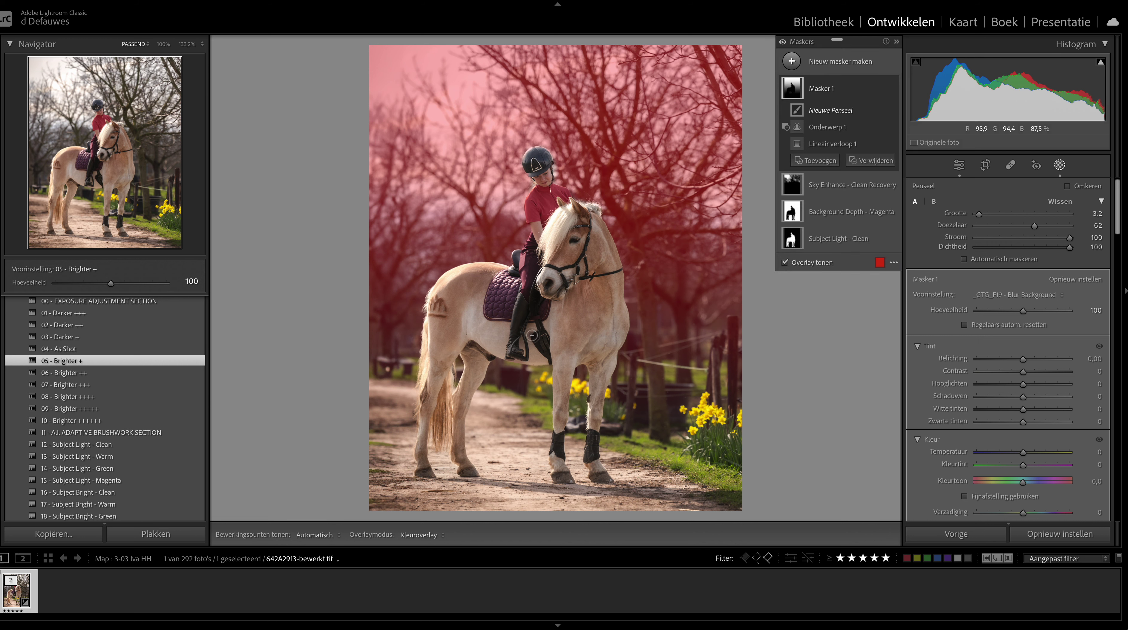
{"action": "left_click_drag", "start_coordinate": [510, 274], "coordinate": [503, 368]}
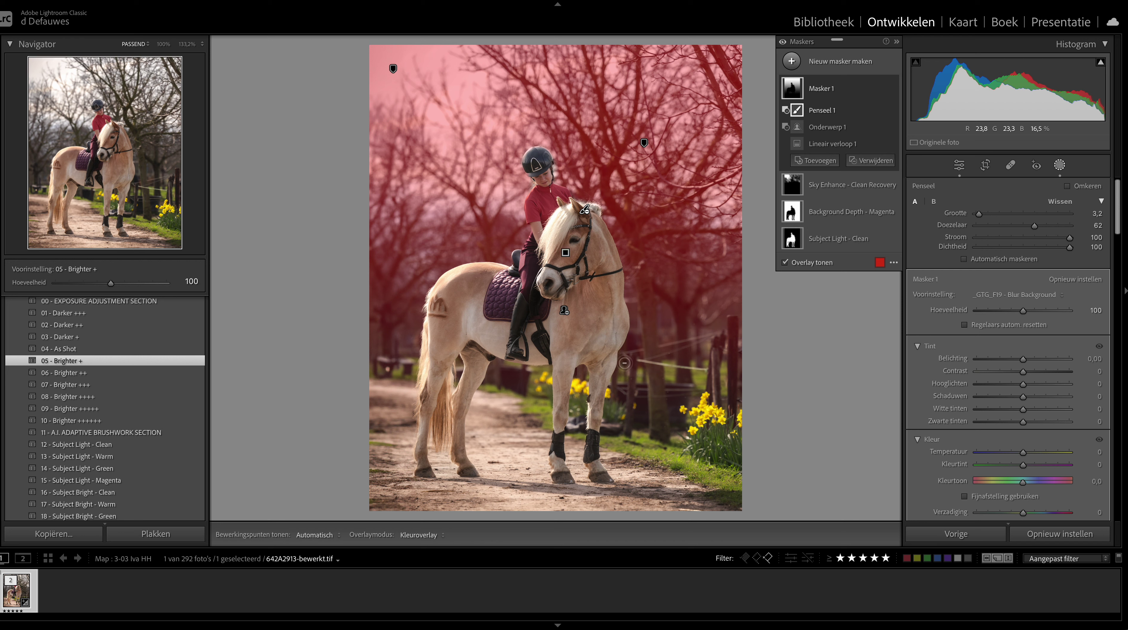
- Extend Masker 1's linear gradient lower edge further down, then collapse Masker 1's components
{"action": "left_click", "coordinate": [819, 148]}
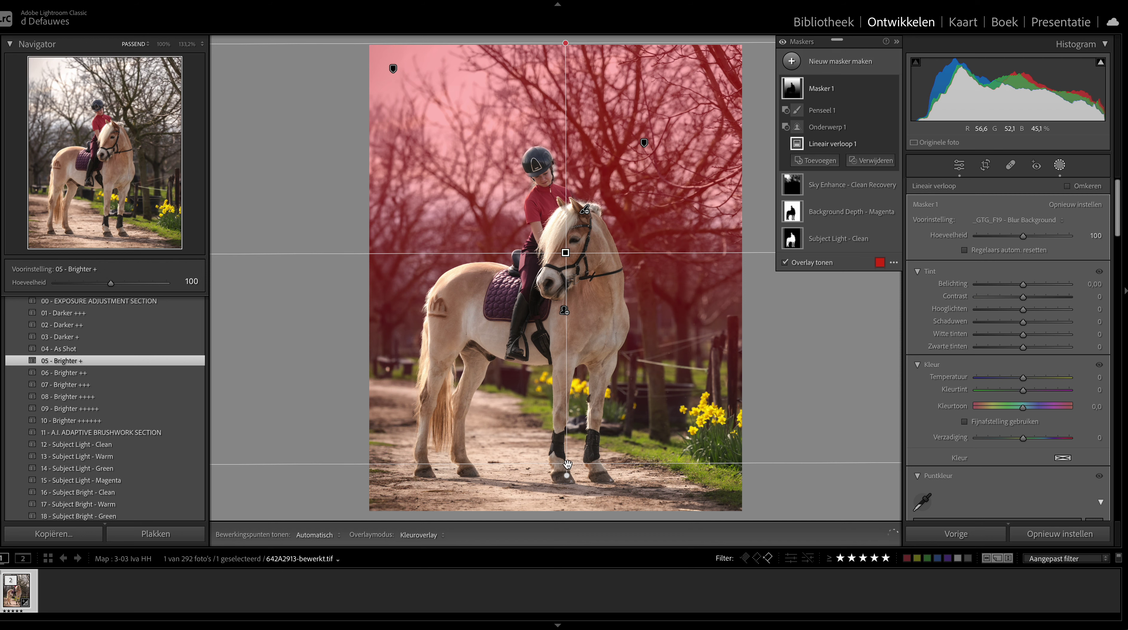
{"action": "left_click_drag", "start_coordinate": [567, 464], "coordinate": [558, 538]}
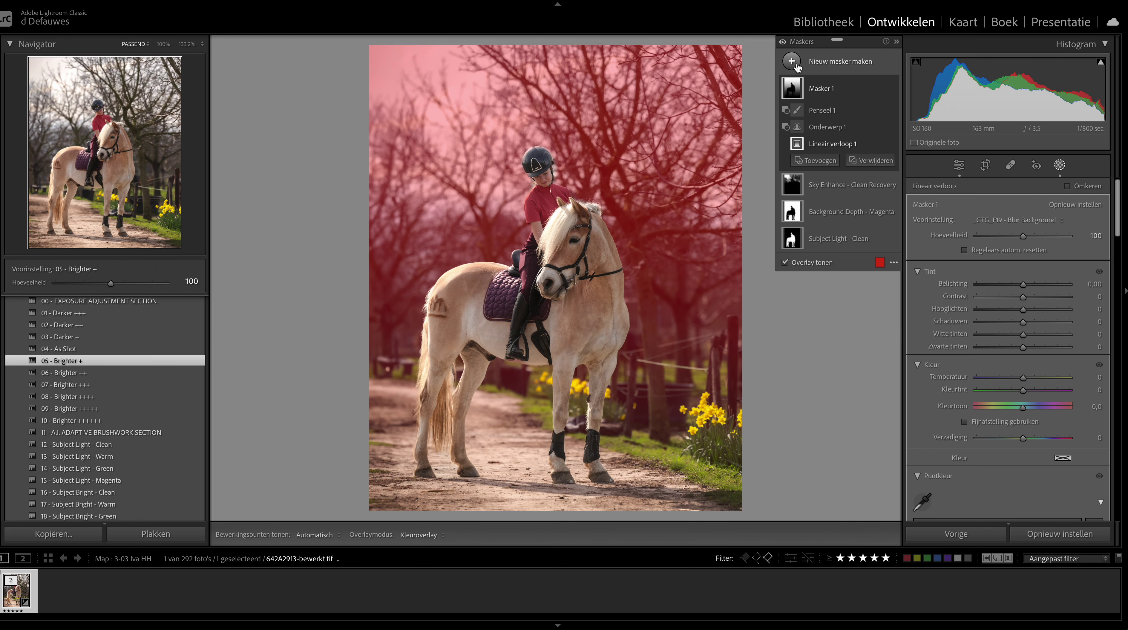
{"action": "left_click", "coordinate": [819, 89]}
{"action": "left_click", "coordinate": [819, 95]}
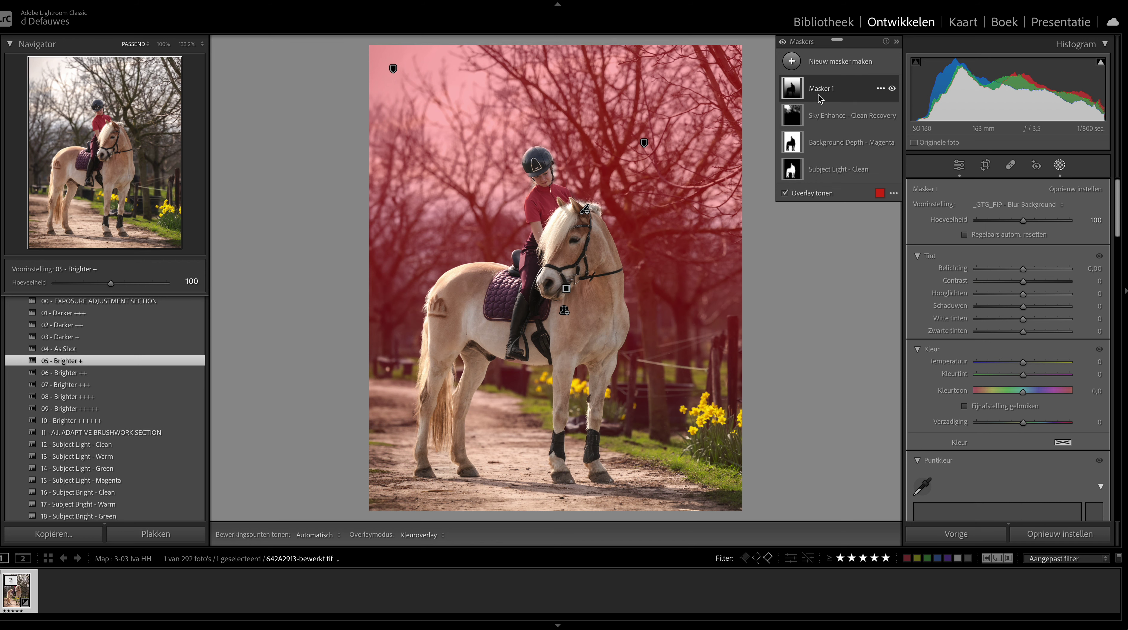
- Hide the red mask overlay and bring up the new mask type list
{"action": "left_click", "coordinate": [796, 195]}
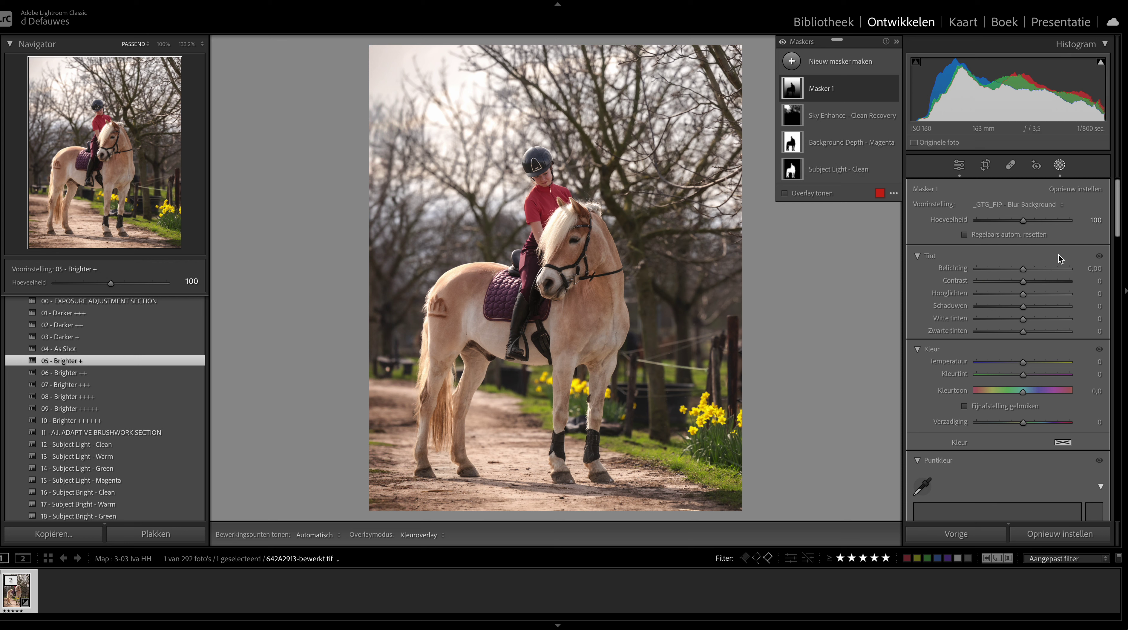
{"action": "left_click", "coordinate": [792, 63]}
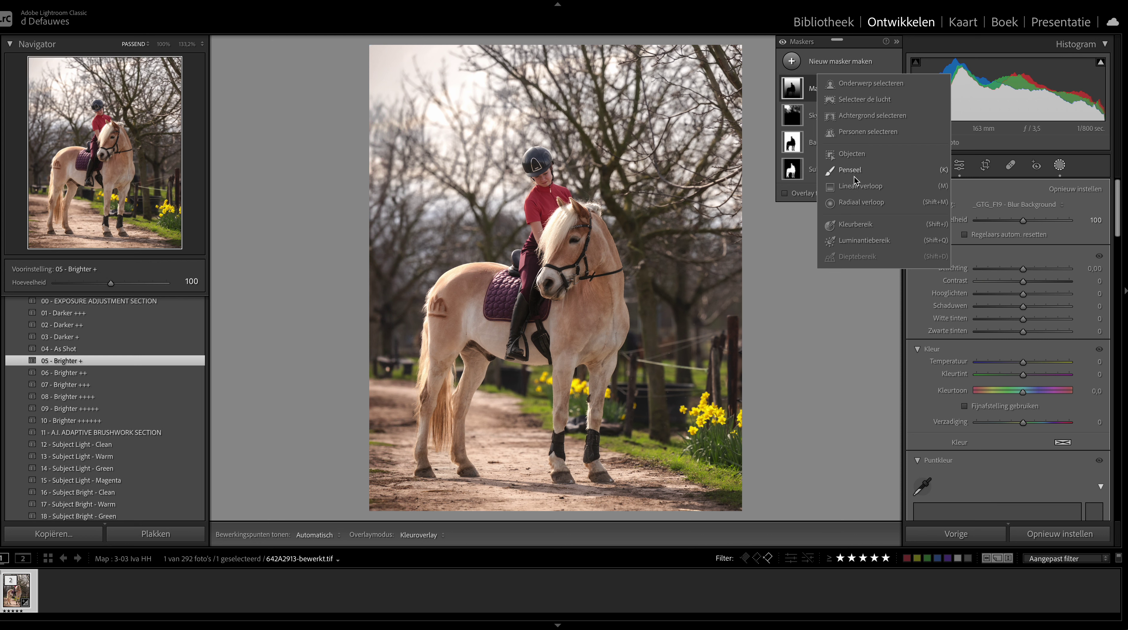
- Draw a radial gradient ellipse over the sky with the _GTG_F09 - Soft Sunlight preset
{"action": "left_click", "coordinate": [855, 203]}
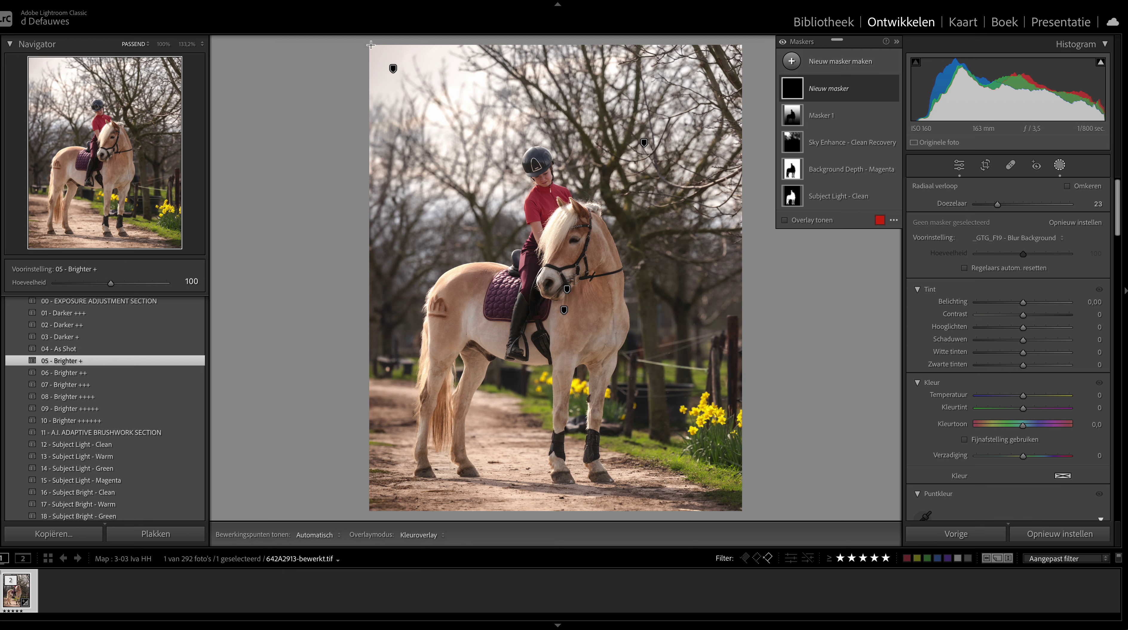
{"action": "mouse_move", "coordinate": [370, 44]}
{"action": "left_mouse_down"}
{"action": "mouse_move", "coordinate": [609, 97]}
{"action": "mouse_move", "coordinate": [629, 137]}
{"action": "left_mouse_up"}
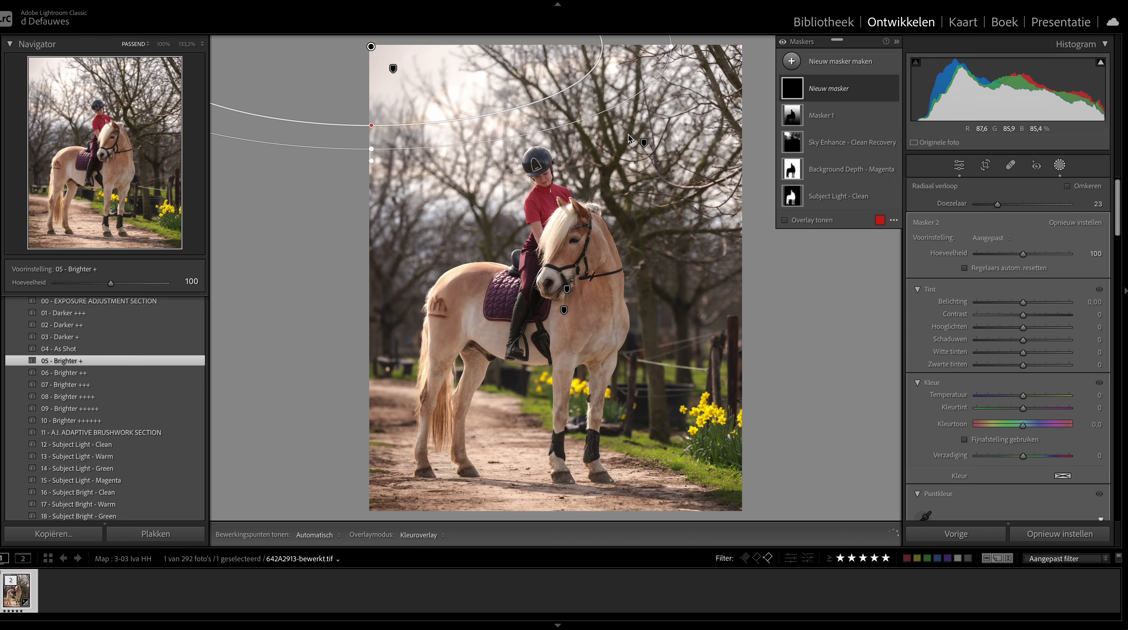
{"action": "left_click_drag", "start_coordinate": [469, 96], "coordinate": [600, 114]}
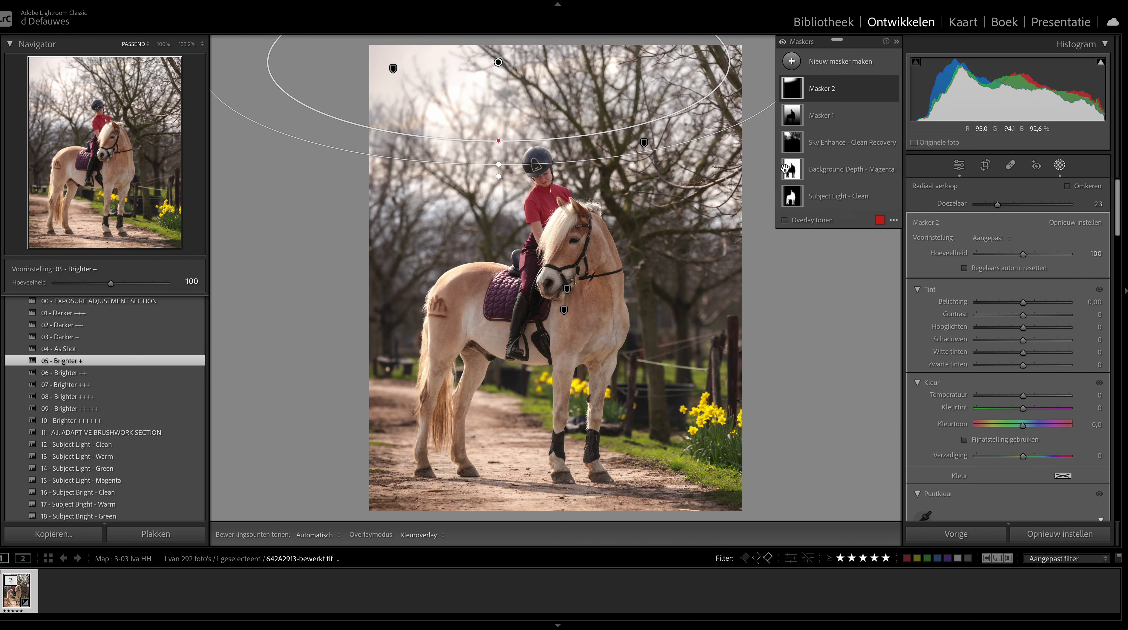
{"action": "left_click", "coordinate": [989, 240]}
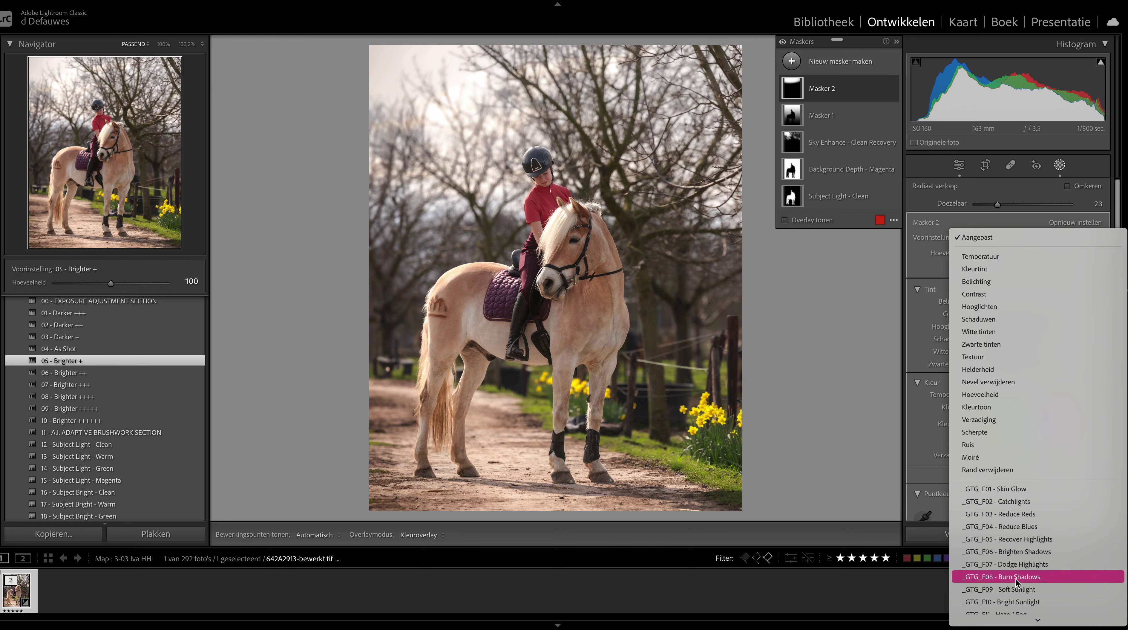
{"action": "key", "text": "Escape"}
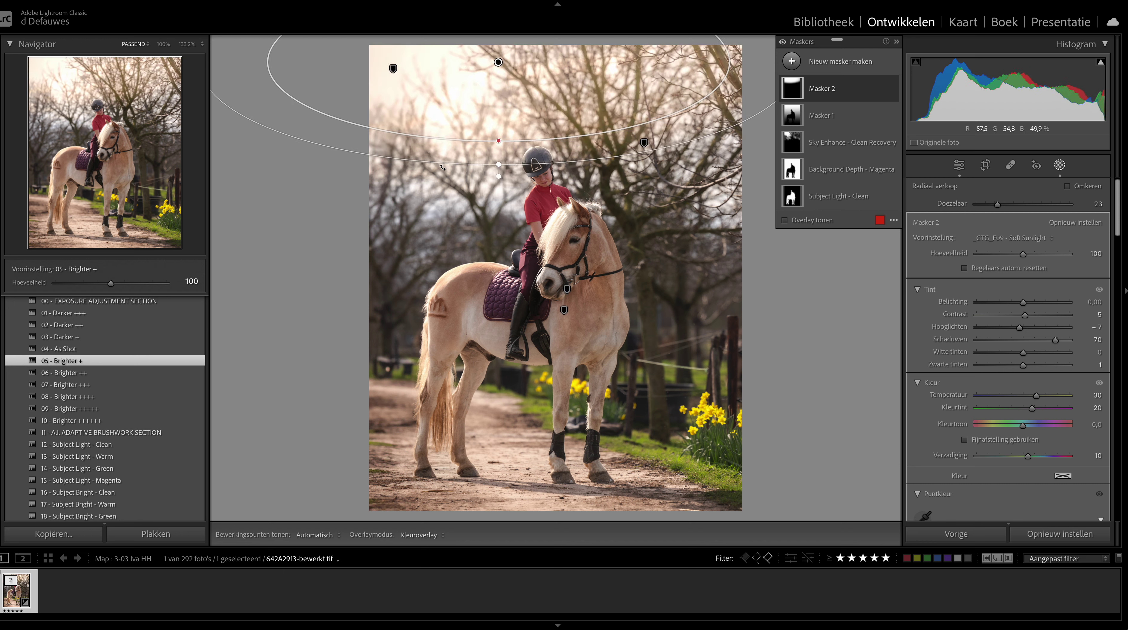
- Rotate and enlarge the sunlight ellipse and move it left over the rider
{"action": "left_click_drag", "start_coordinate": [450, 173], "coordinate": [465, 176]}
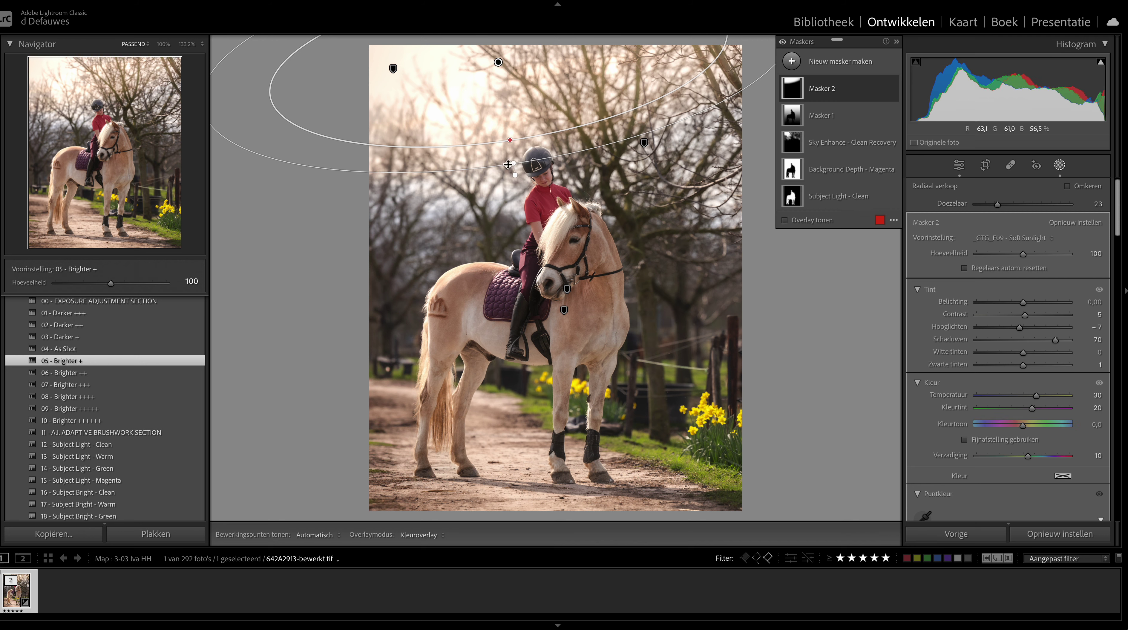
{"action": "key", "text": "shift+w"}
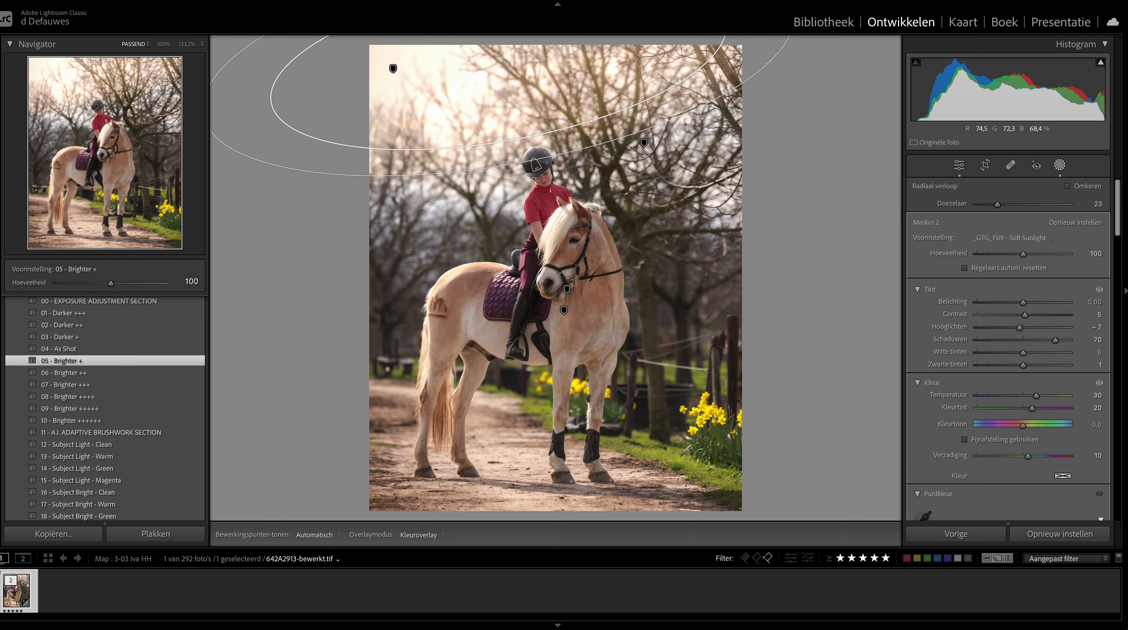
{"action": "left_click_drag", "start_coordinate": [536, 181], "coordinate": [539, 173]}
{"action": "key", "text": "shift+w"}
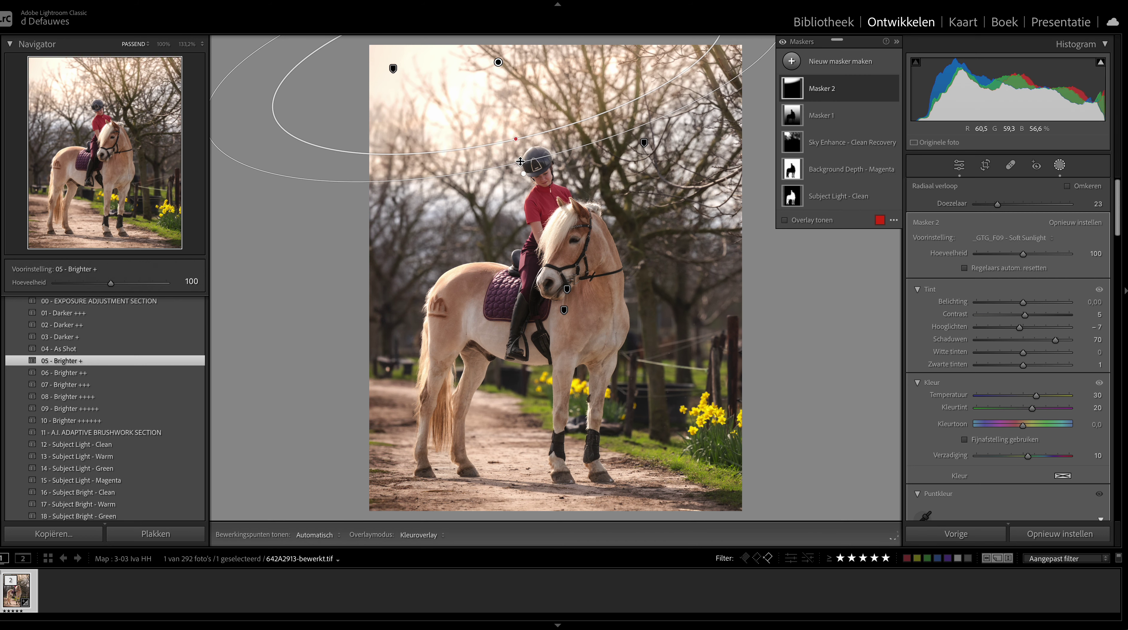
{"action": "key", "text": "shift+w"}
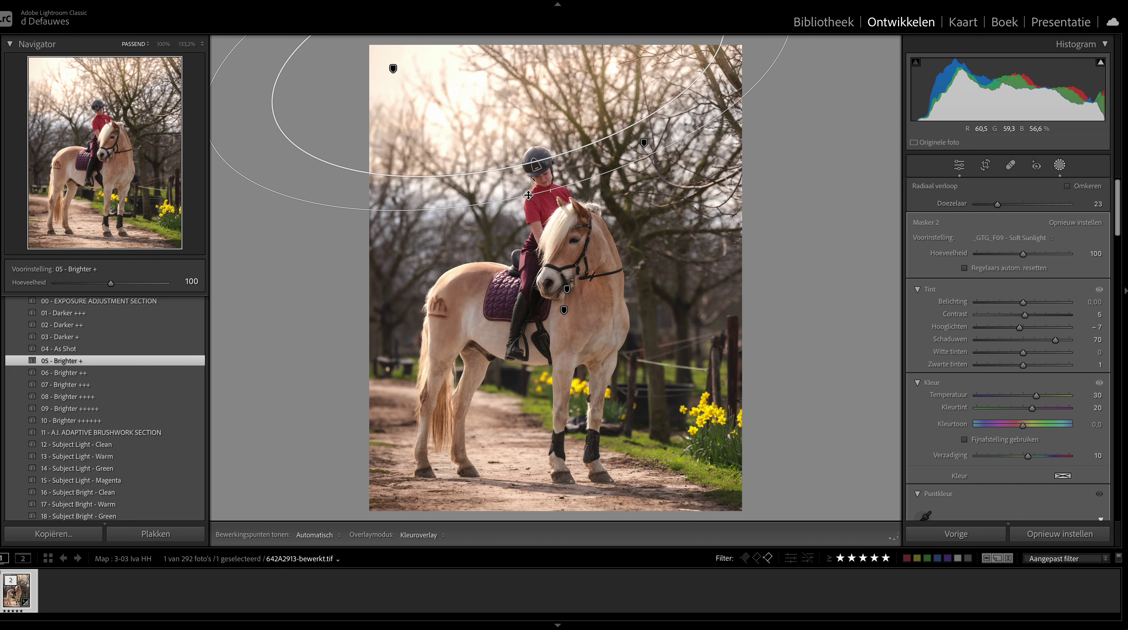
{"action": "left_click_drag", "start_coordinate": [520, 165], "coordinate": [531, 244]}
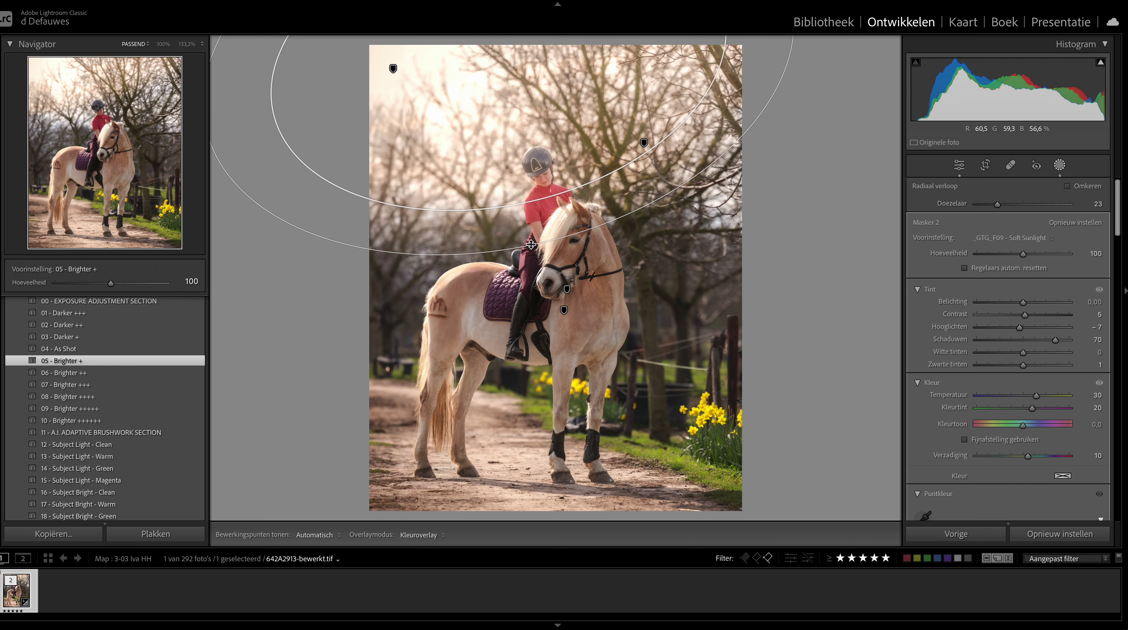
{"action": "left_click_drag", "start_coordinate": [531, 244], "coordinate": [573, 242]}
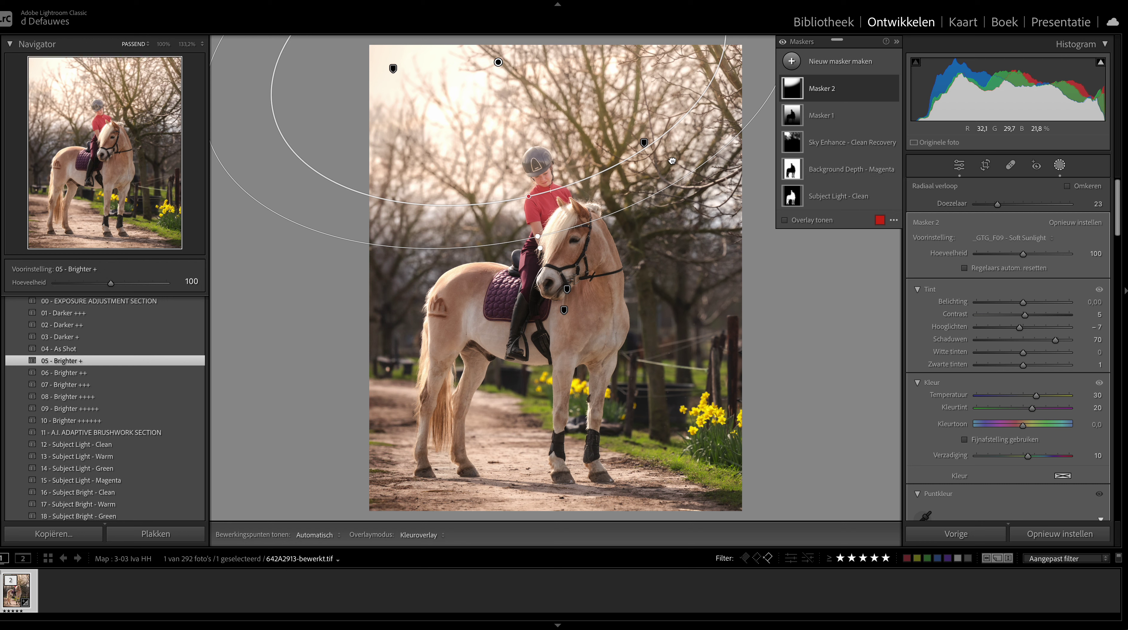
{"action": "mouse_move", "coordinate": [679, 159]}
{"action": "left_mouse_down"}
{"action": "mouse_move", "coordinate": [636, 171]}
{"action": "mouse_move", "coordinate": [626, 203]}
{"action": "left_mouse_up"}
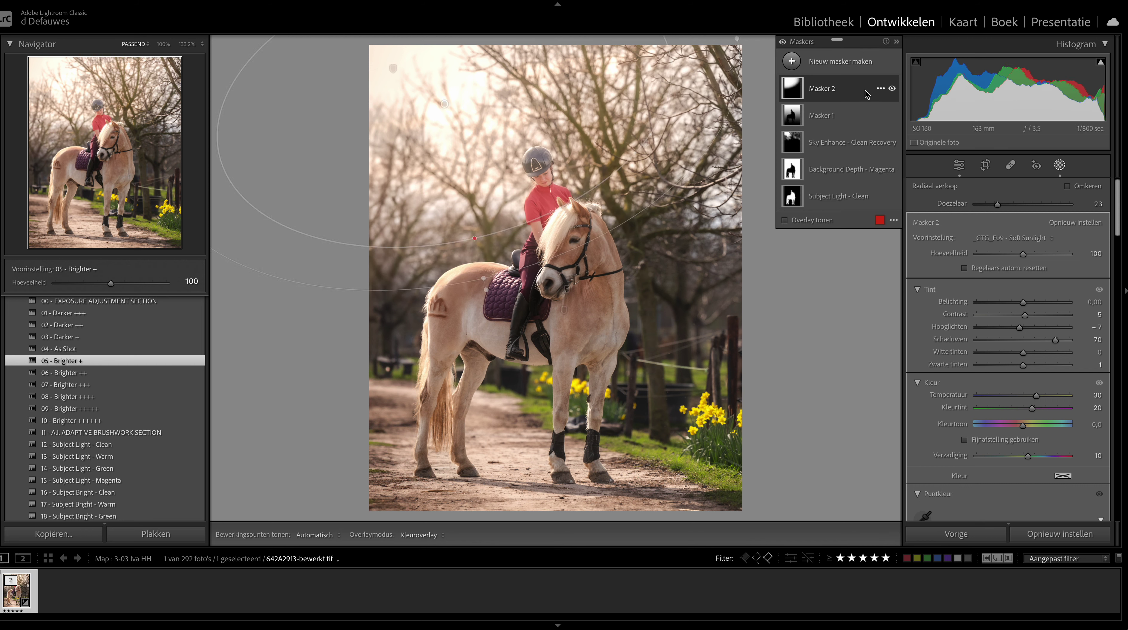
- Subtract the detected subject, Onderwerp 1, from Masker 2's radial gradient
{"action": "left_click", "coordinate": [846, 92]}
{"action": "left_click", "coordinate": [872, 127]}
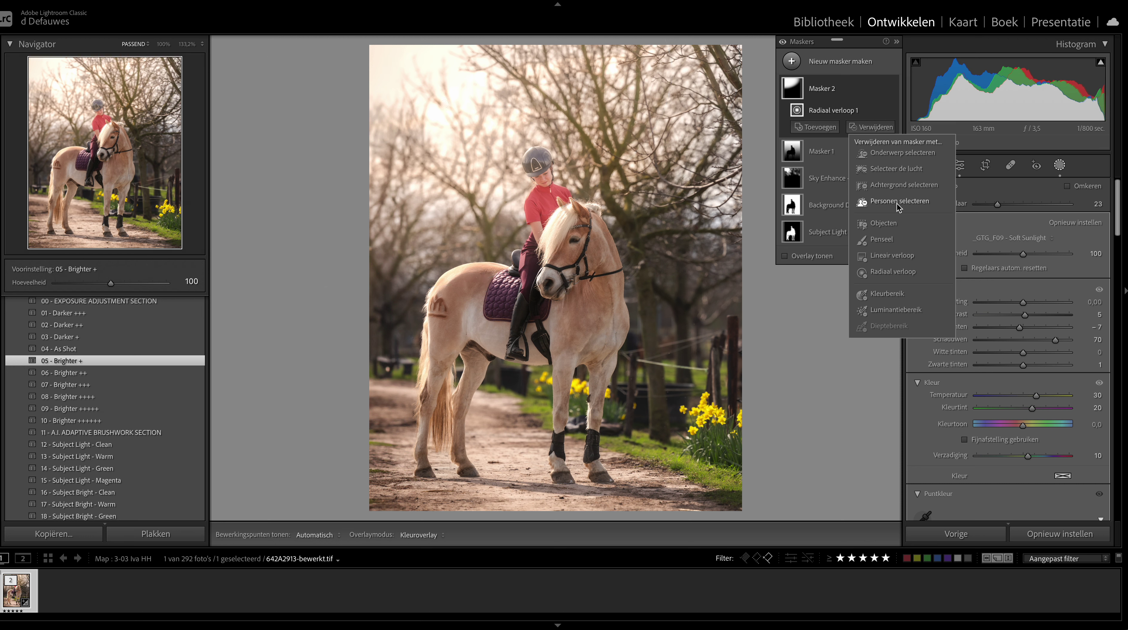
{"action": "left_click", "coordinate": [870, 158]}
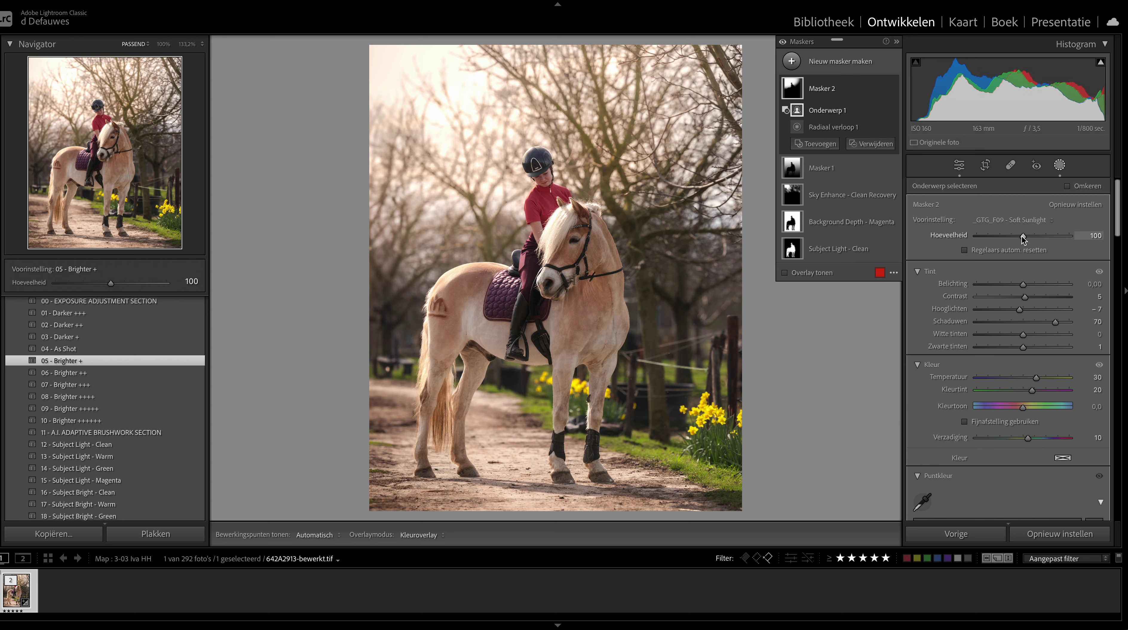
- Lower Masker 2's Hoeveelheid from 100 to 50
{"action": "left_click_drag", "start_coordinate": [1023, 235], "coordinate": [1003, 236]}
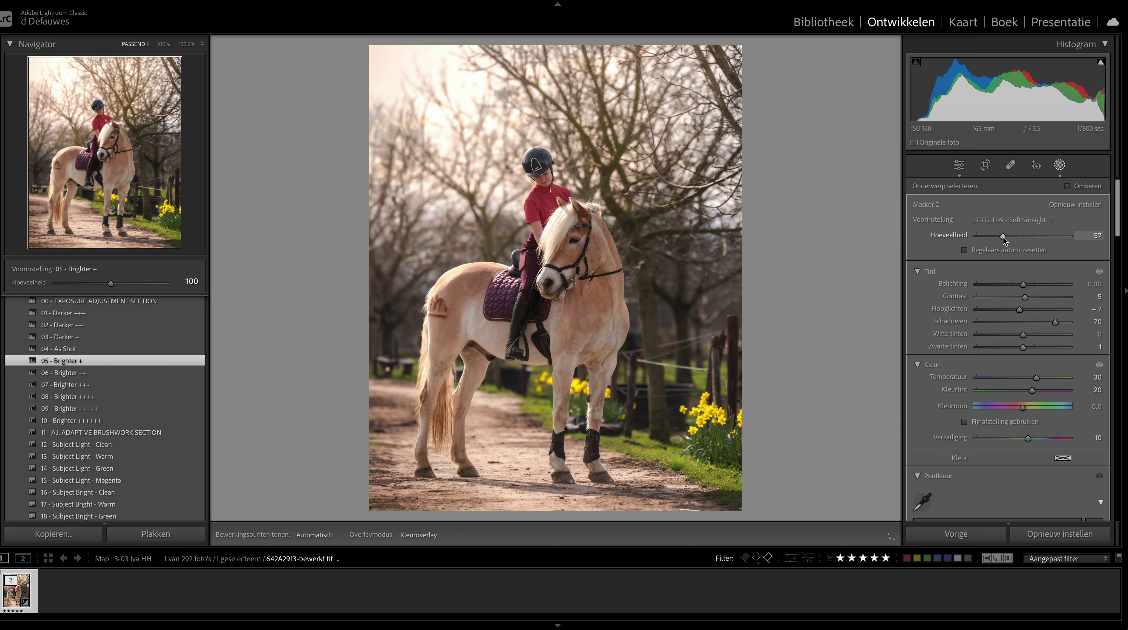
{"action": "left_click_drag", "start_coordinate": [999, 237], "coordinate": [1000, 239]}
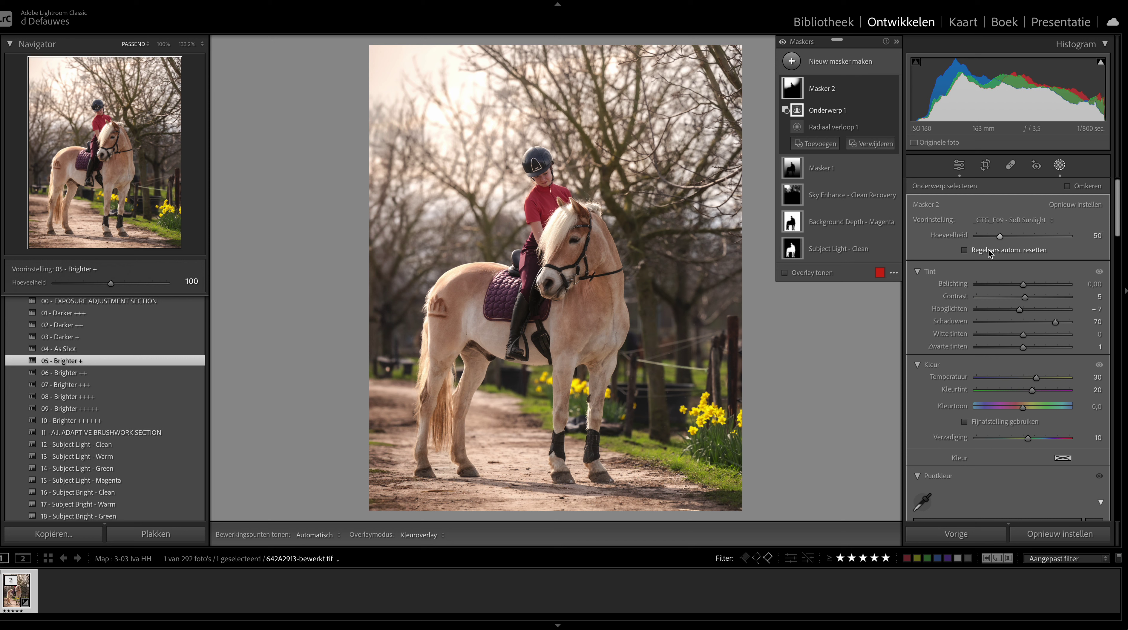
- Add a subject mask on the horse and rider with the _GTG_F17 - White Boost preset
{"action": "left_click", "coordinate": [793, 62]}
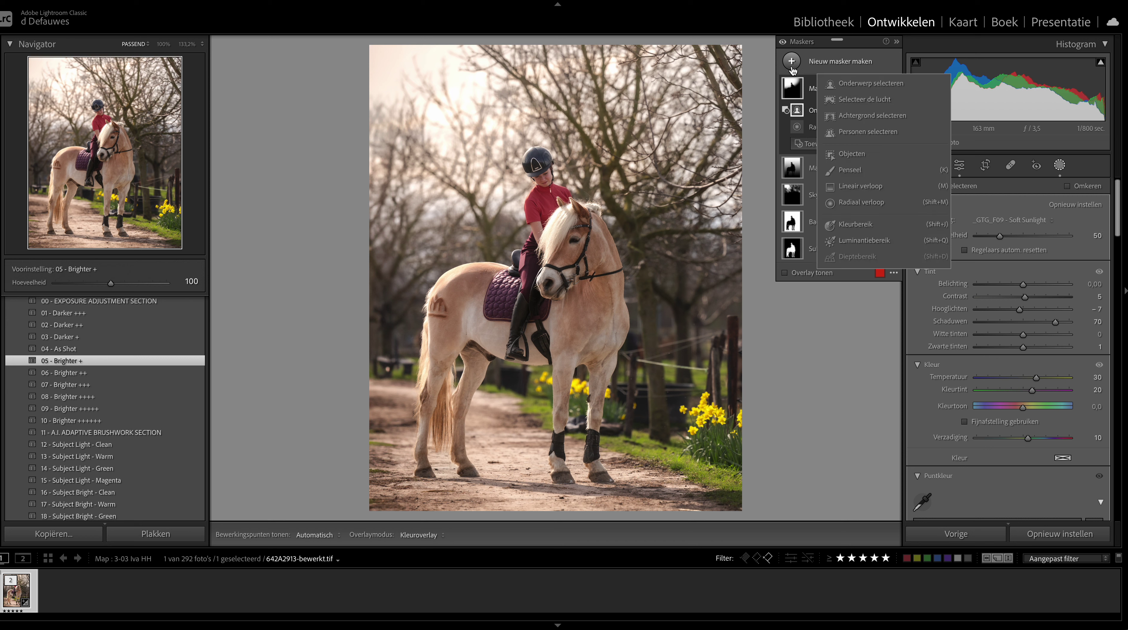
{"action": "left_click", "coordinate": [860, 85]}
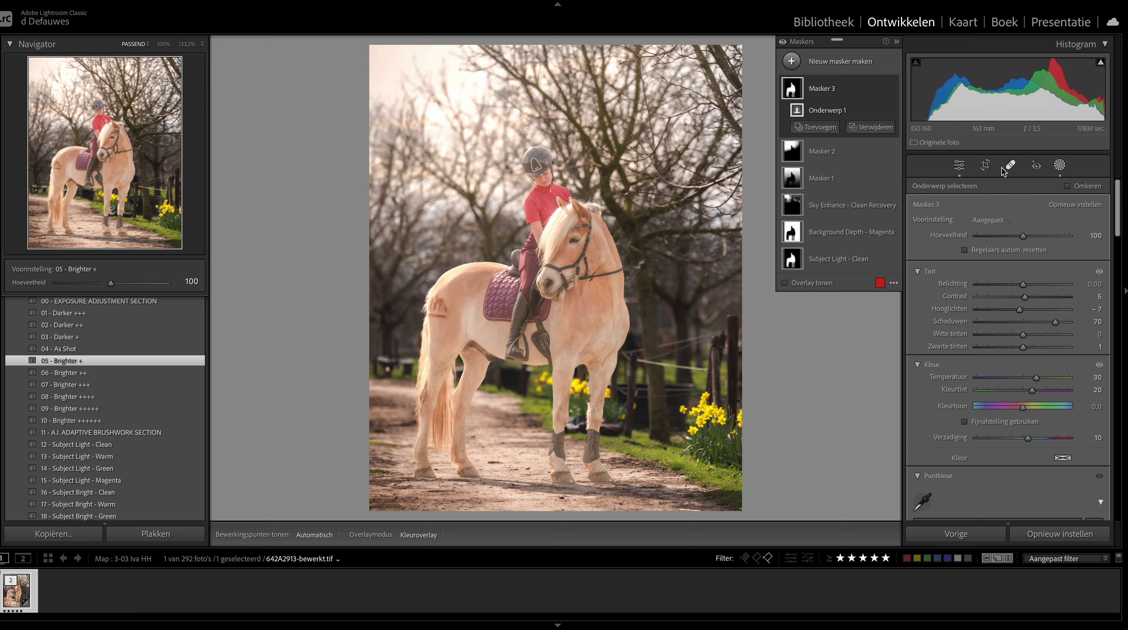
{"action": "left_click", "coordinate": [989, 221]}
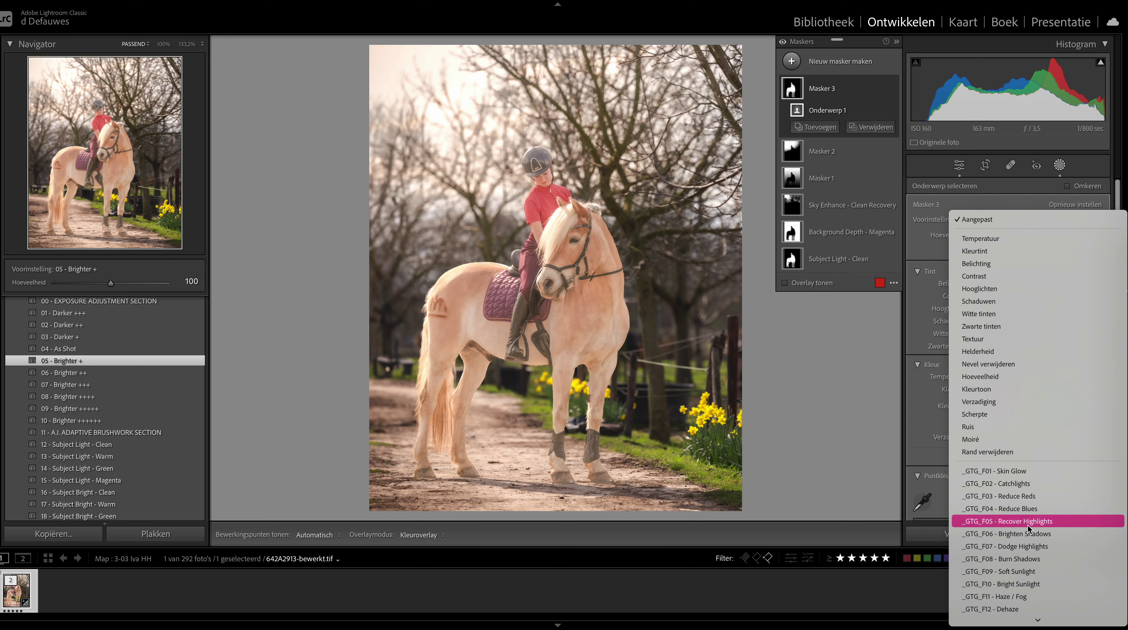
{"action": "scroll", "coordinate": [1026, 609], "scroll_direction": "down", "scroll_amount": 3}
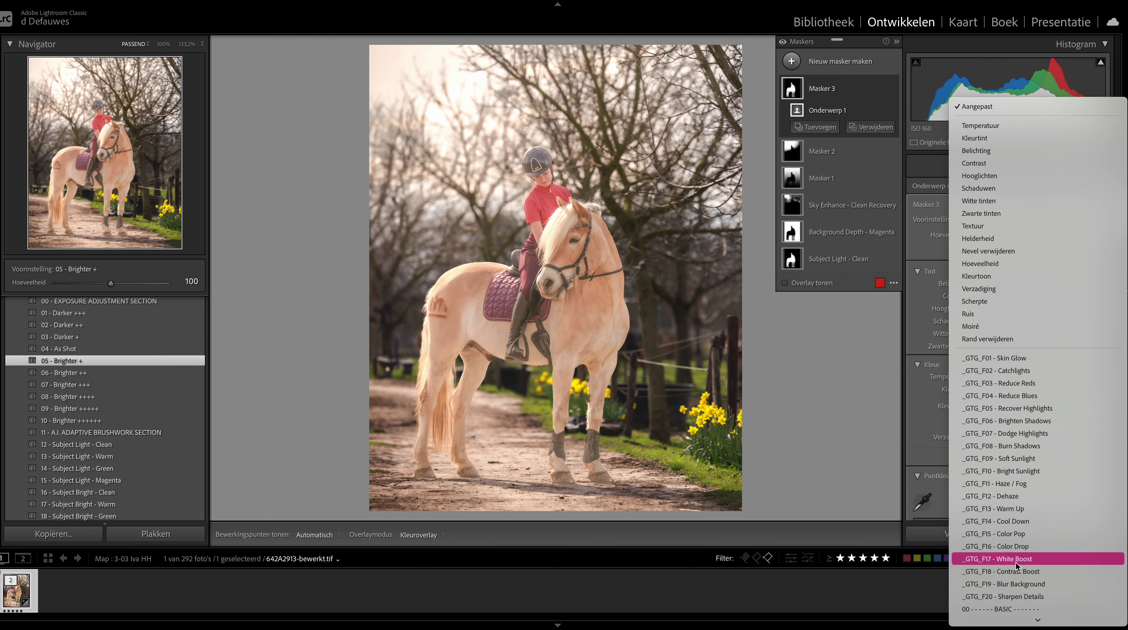
{"action": "left_click", "coordinate": [1014, 559]}
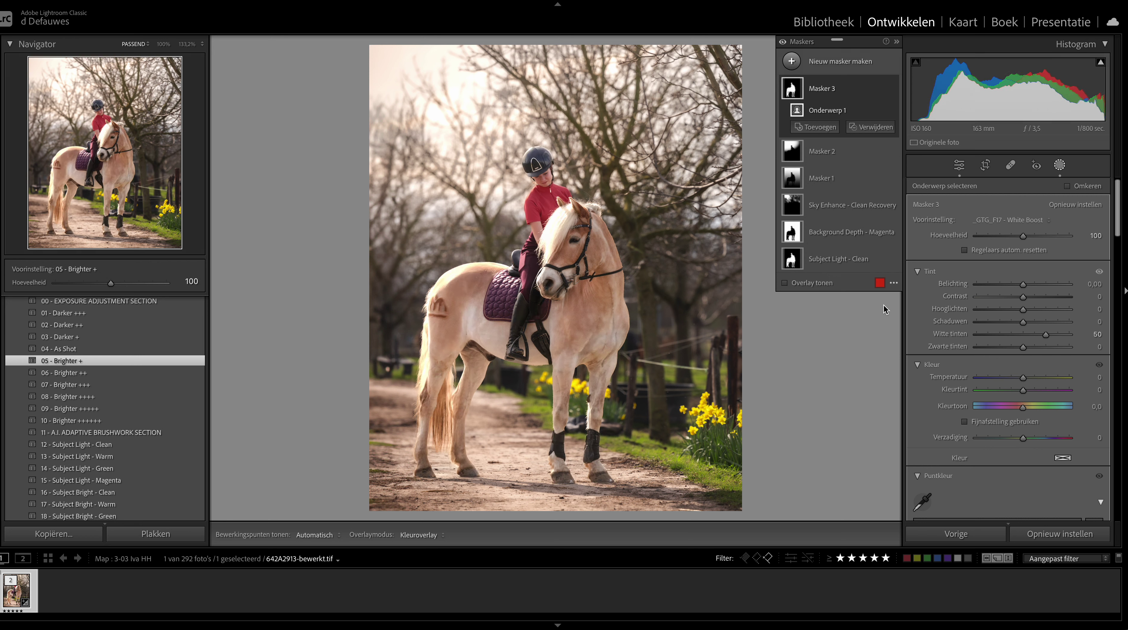
- Compare the White Boost mask on and off, then lower its amount to 42
{"action": "mouse_move", "coordinate": [837, 88]}
{"action": "left_click", "coordinate": [892, 88]}
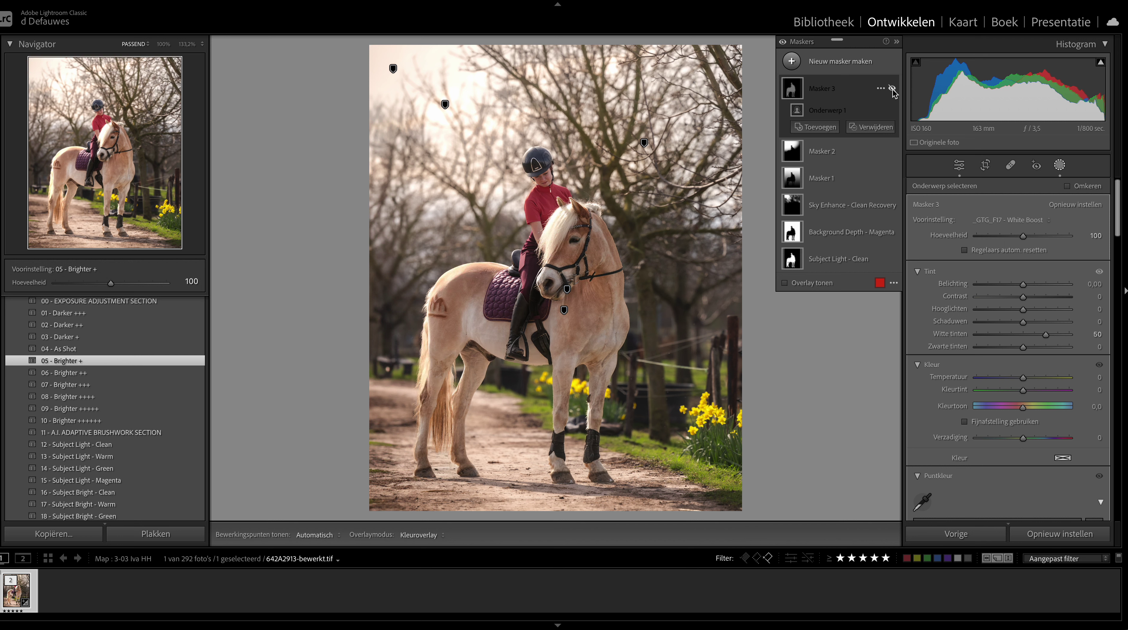
{"action": "left_click", "coordinate": [892, 89]}
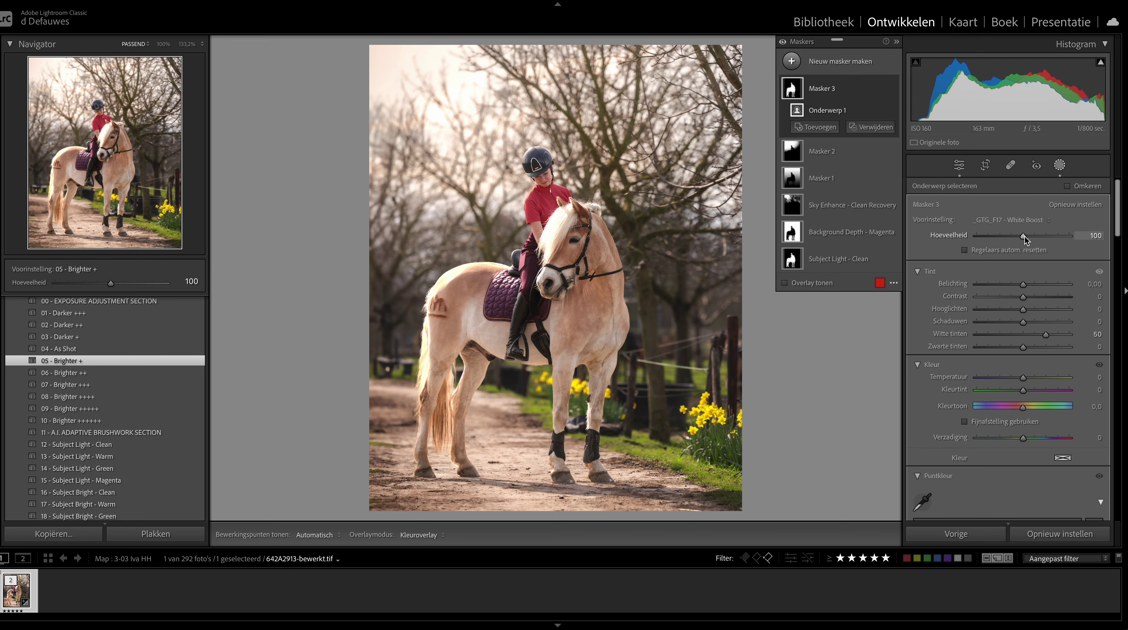
{"action": "left_click_drag", "start_coordinate": [1025, 235], "coordinate": [998, 240]}
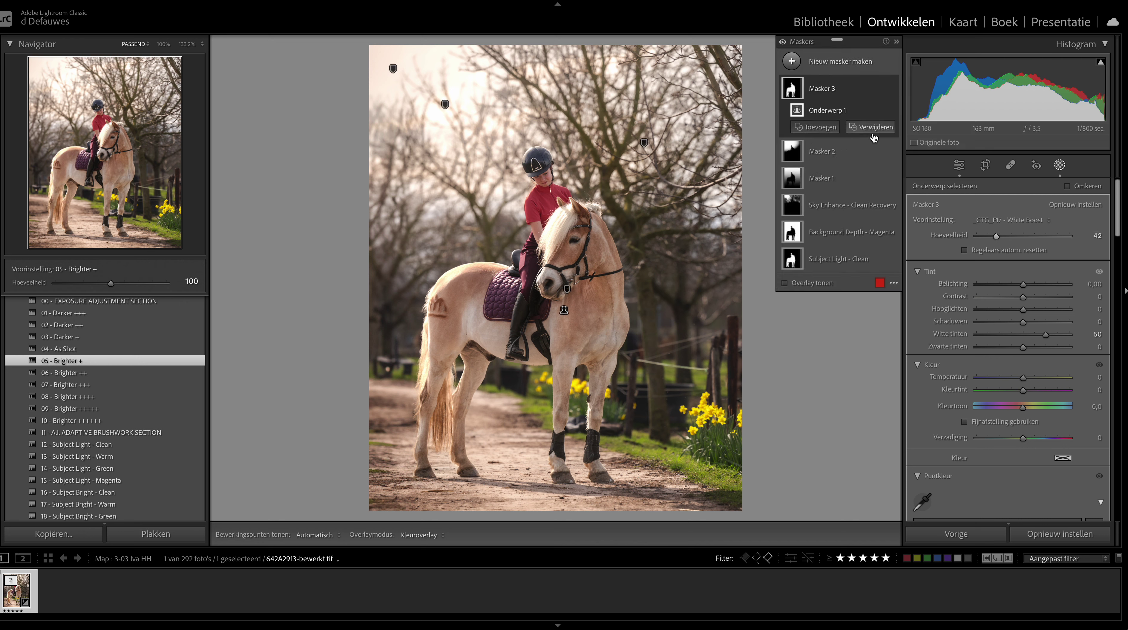
- Create another subject mask, Masker 4, carrying the _GTG_F06 - Brighten Shadows preset
{"action": "left_click", "coordinate": [792, 69]}
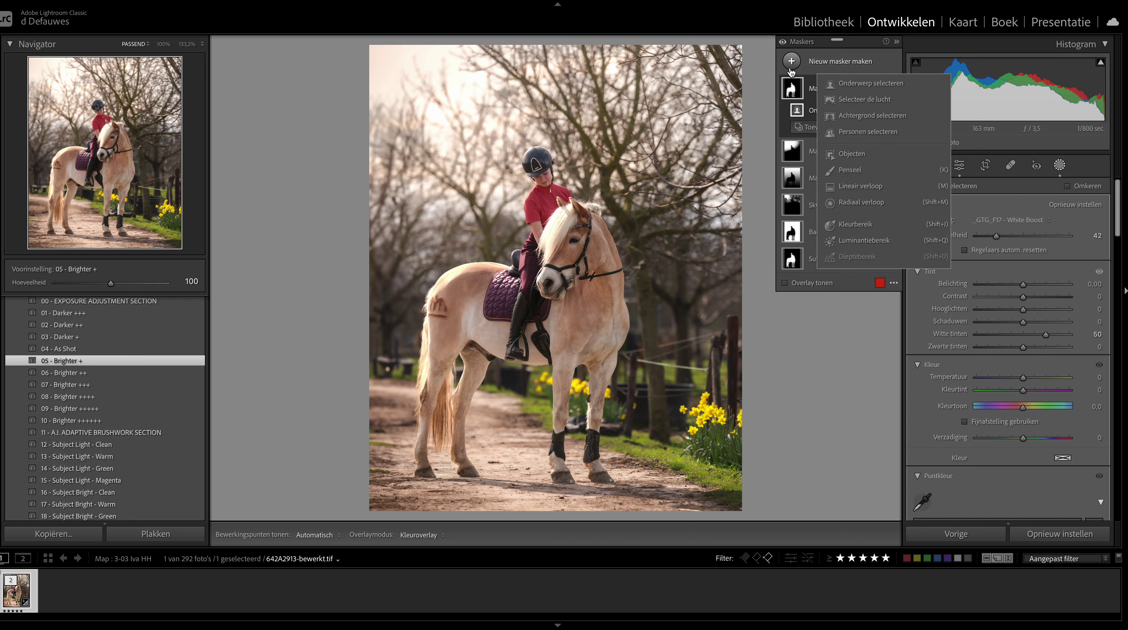
{"action": "left_click", "coordinate": [872, 83]}
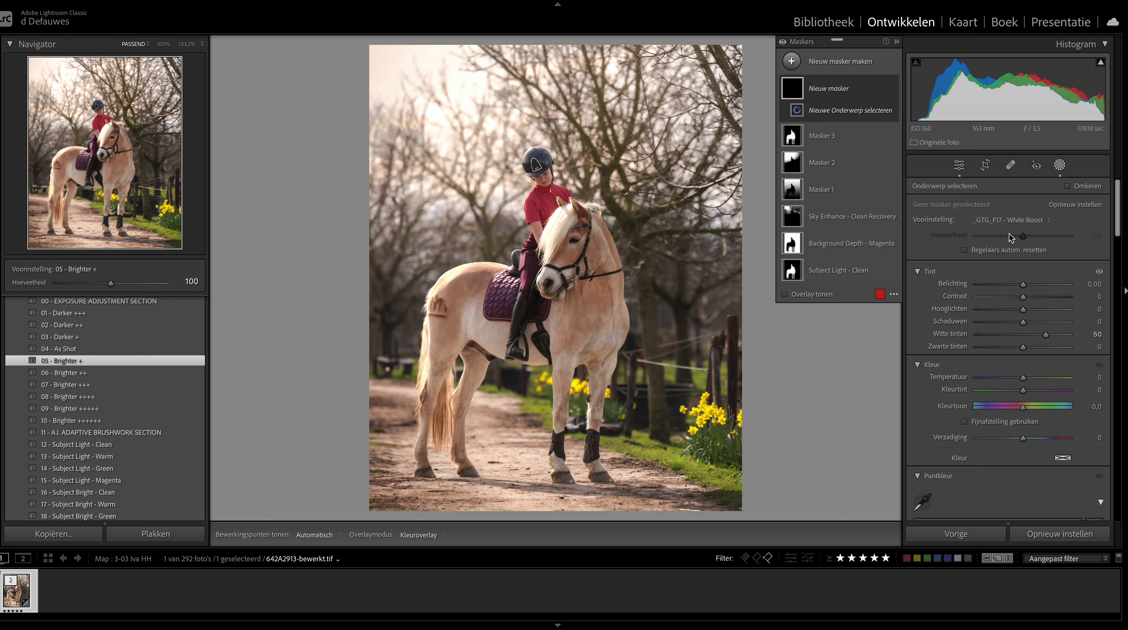
{"action": "left_click", "coordinate": [998, 221]}
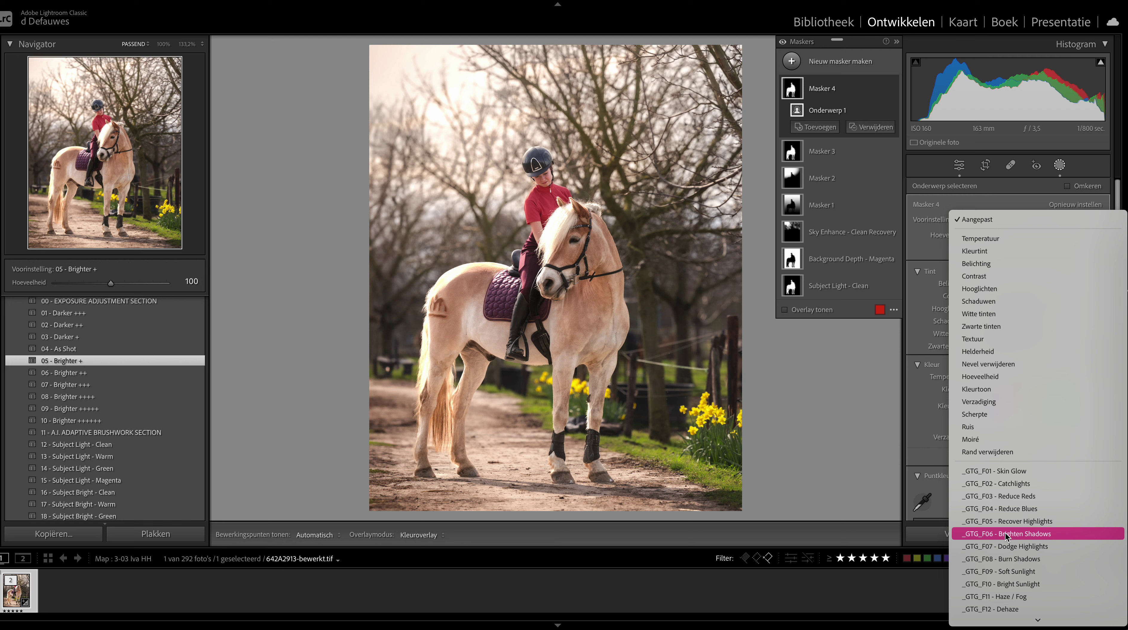
{"action": "key", "text": "Escape"}
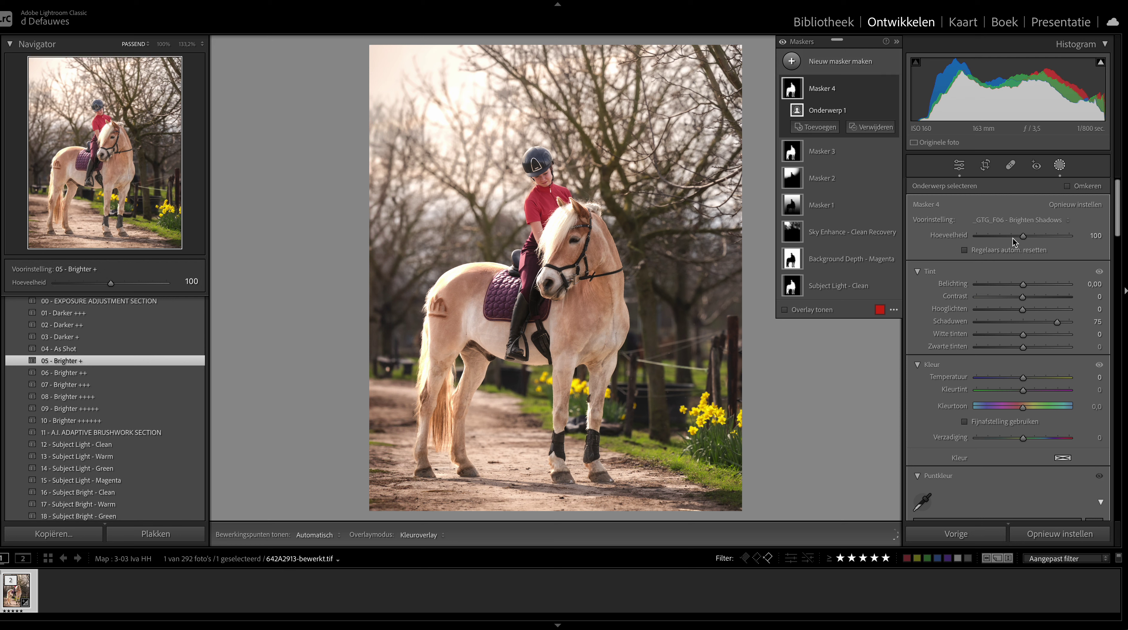
- Lower Masker 4's amount to 29 and toggle its visibility to compare
{"action": "left_click_drag", "start_coordinate": [1021, 235], "coordinate": [989, 243]}
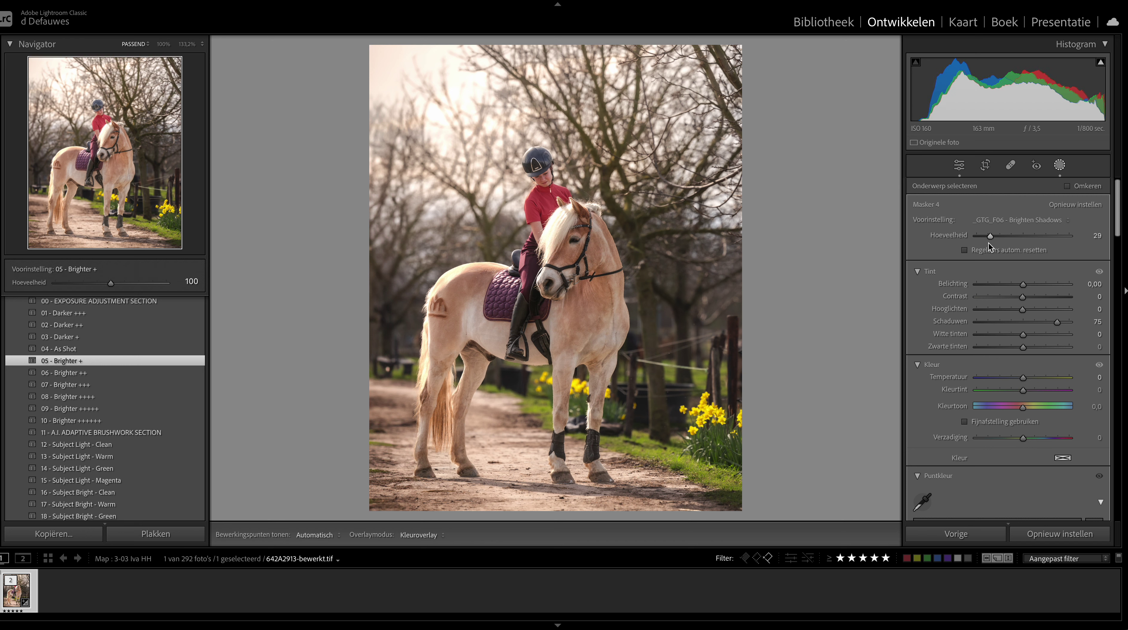
{"action": "left_click_drag", "start_coordinate": [989, 248], "coordinate": [986, 250]}
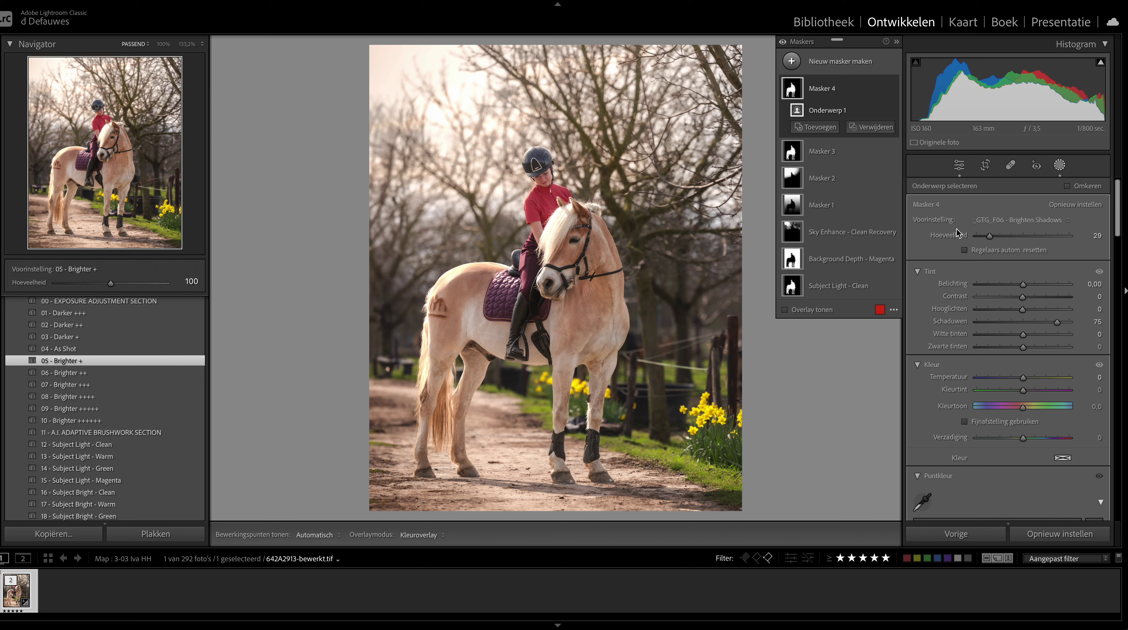
{"action": "left_click", "coordinate": [892, 88]}
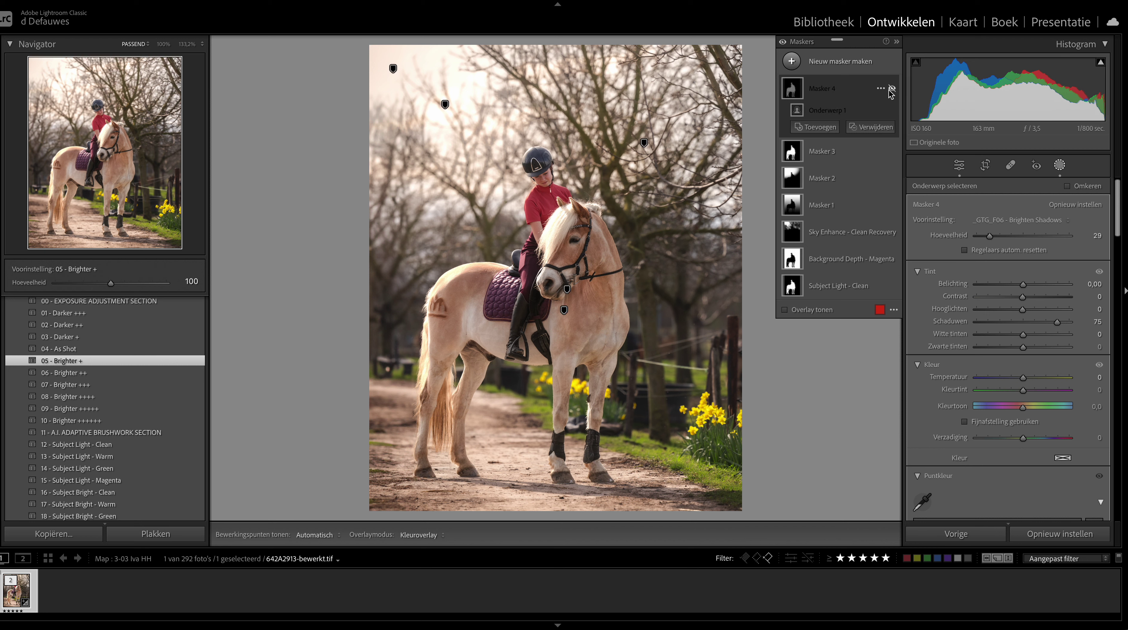
{"action": "left_click", "coordinate": [891, 89]}
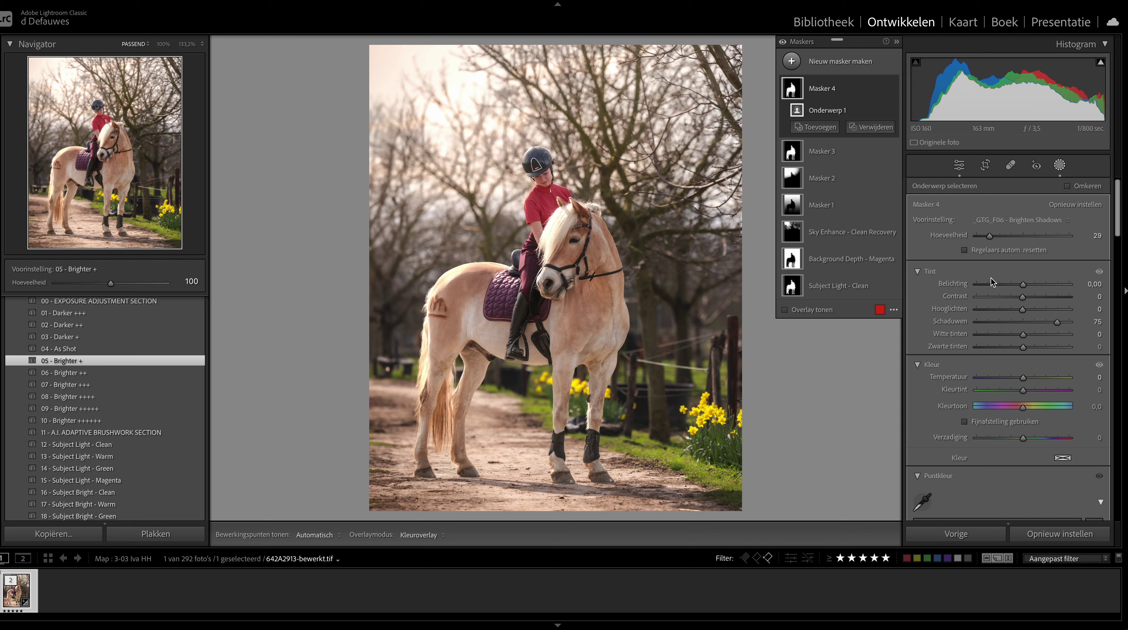
- Create a people mask on Persoon 1 covering Gezichtshuid and Lichaamshuid
{"action": "left_click", "coordinate": [792, 62]}
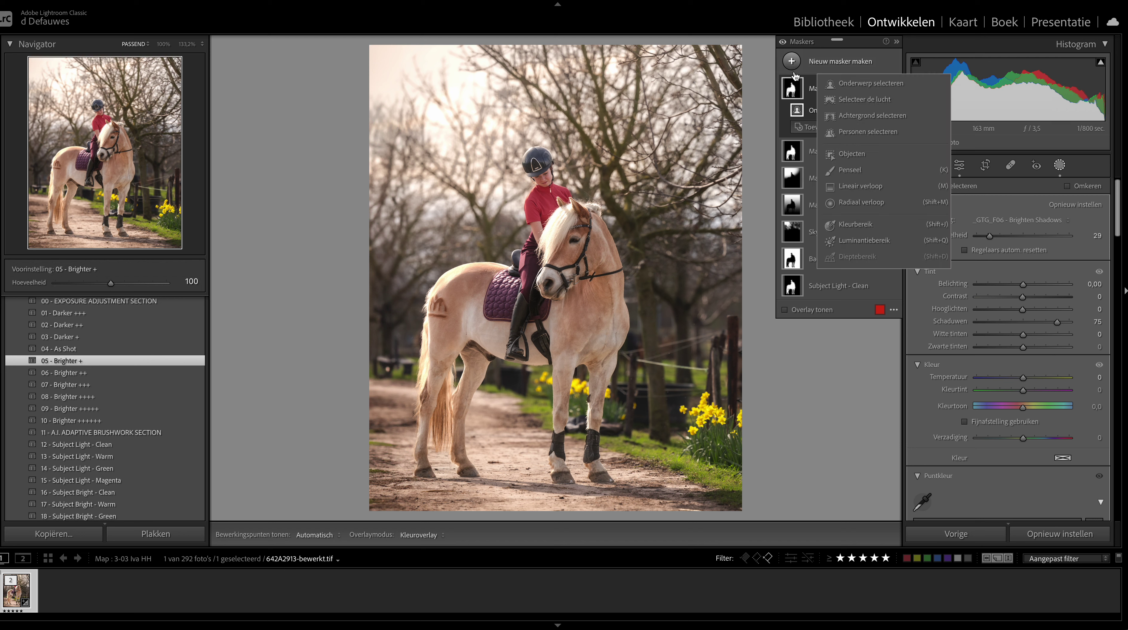
{"action": "left_click", "coordinate": [866, 133]}
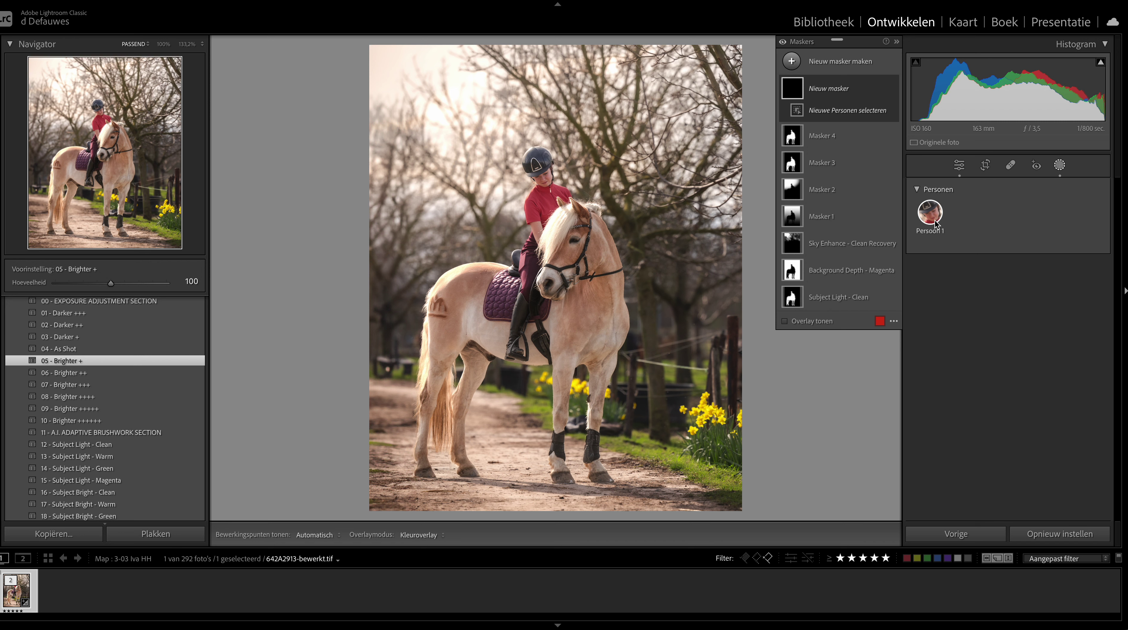
{"action": "left_click", "coordinate": [930, 214]}
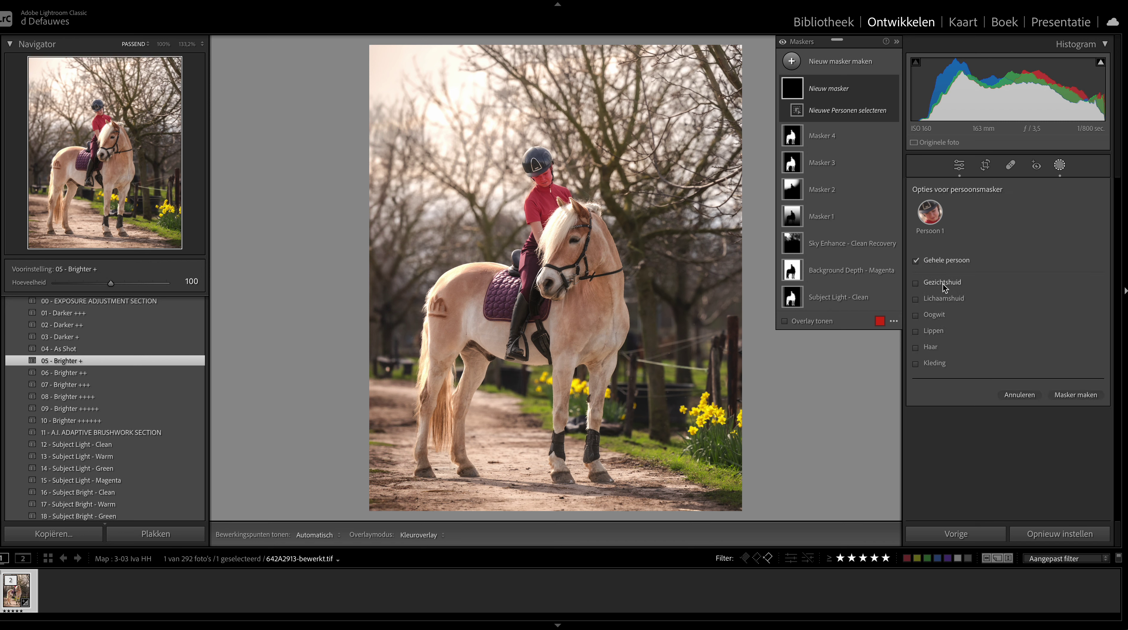
{"action": "left_click", "coordinate": [933, 299]}
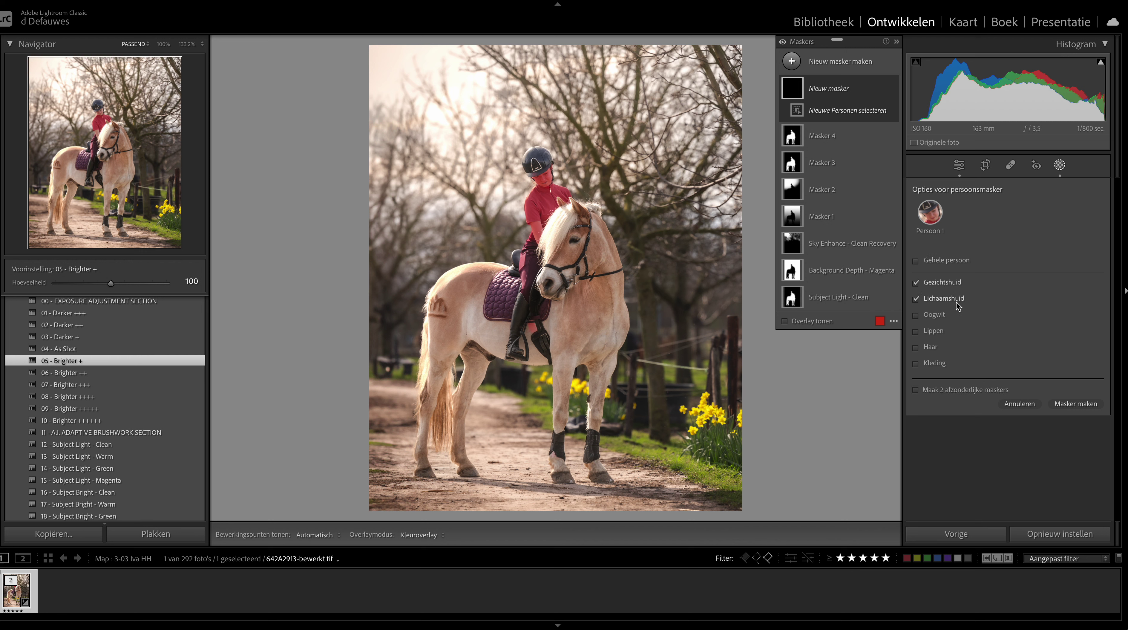
{"action": "left_click", "coordinate": [1069, 404]}
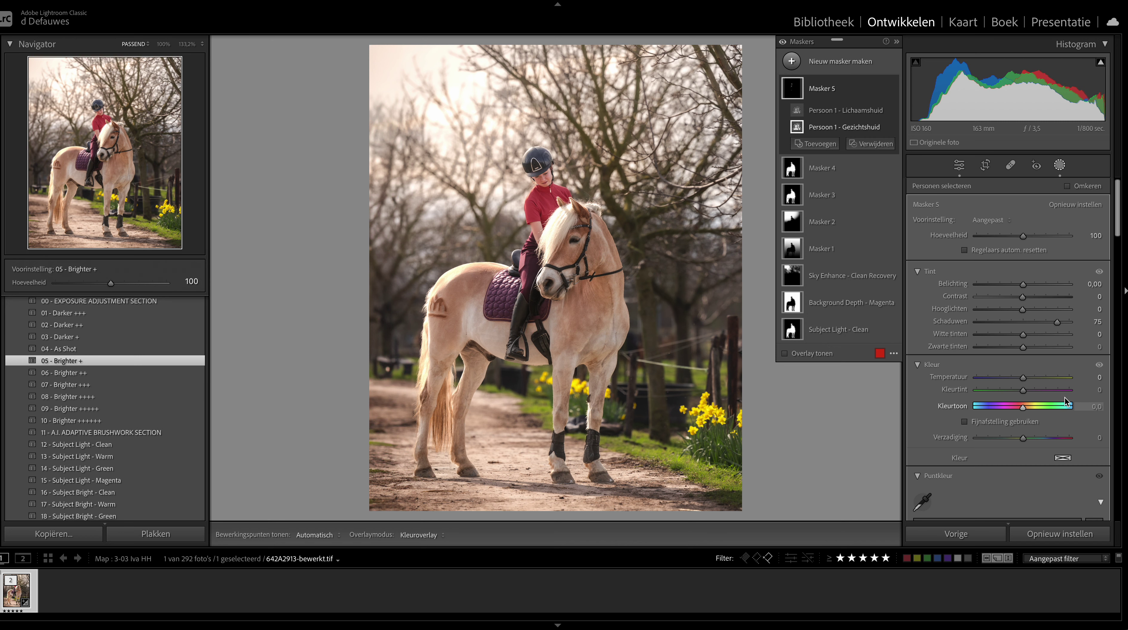
- Apply _GTG_F01 - Skin Glow to Masker 5 at amount 61, comparing on and off
{"action": "left_click", "coordinate": [989, 221]}
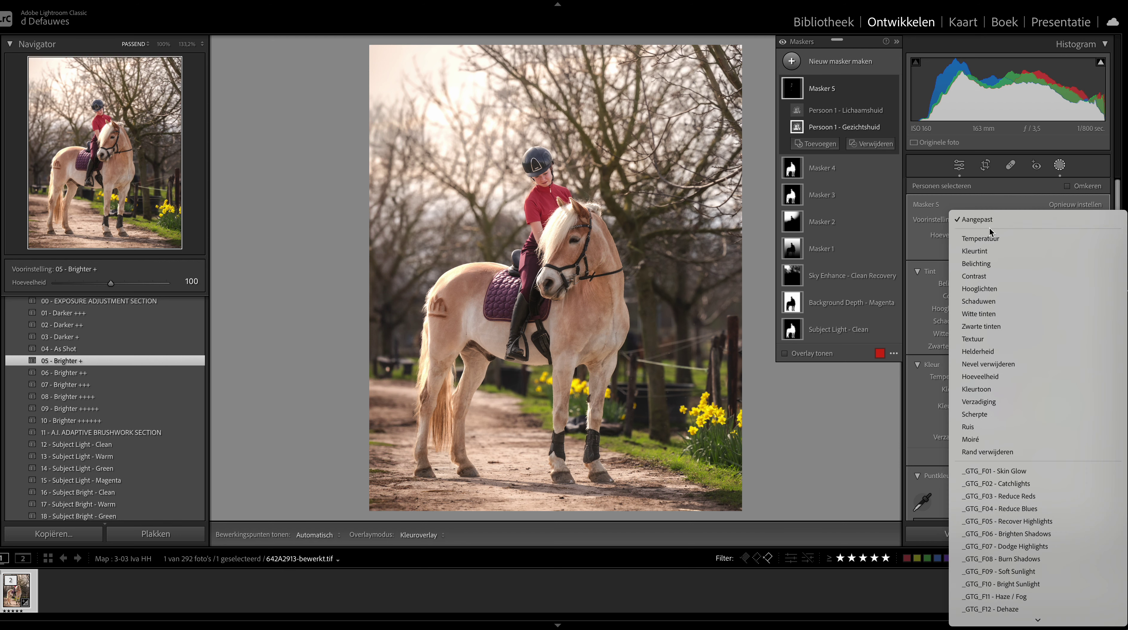
{"action": "left_click", "coordinate": [1027, 470]}
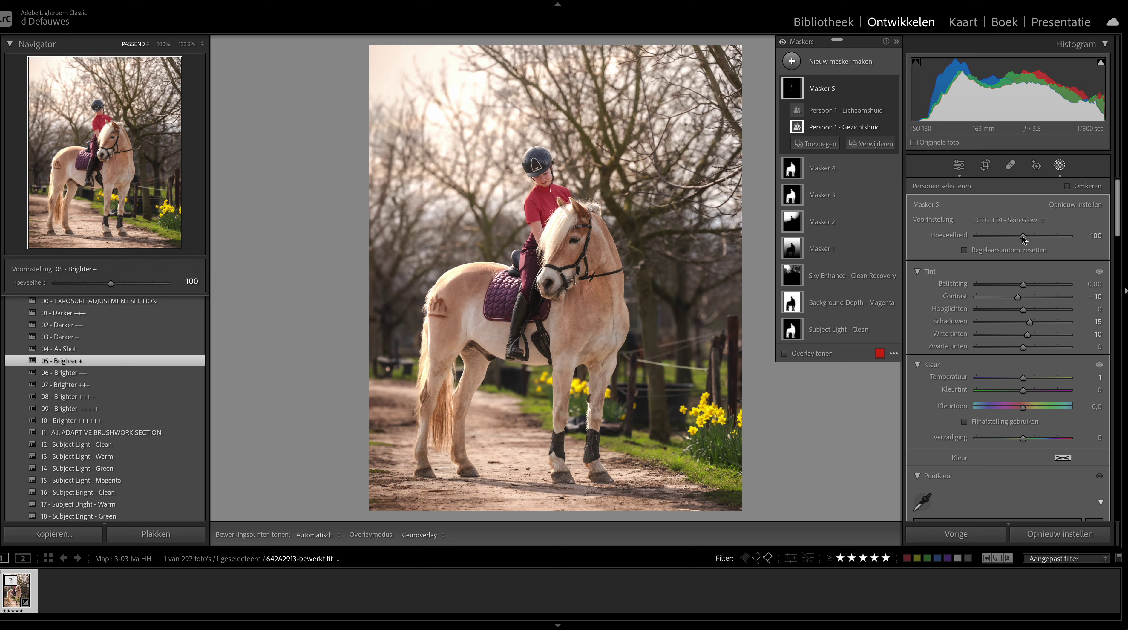
{"action": "left_click_drag", "start_coordinate": [1022, 236], "coordinate": [1004, 242]}
{"action": "left_click", "coordinate": [892, 89]}
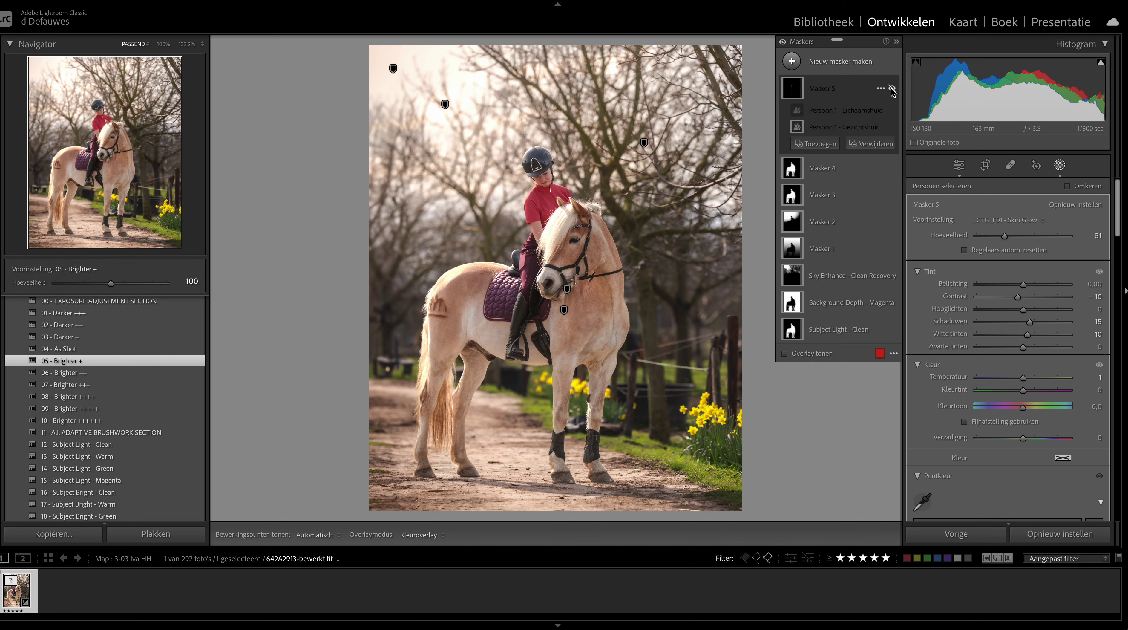
{"action": "left_click", "coordinate": [892, 90]}
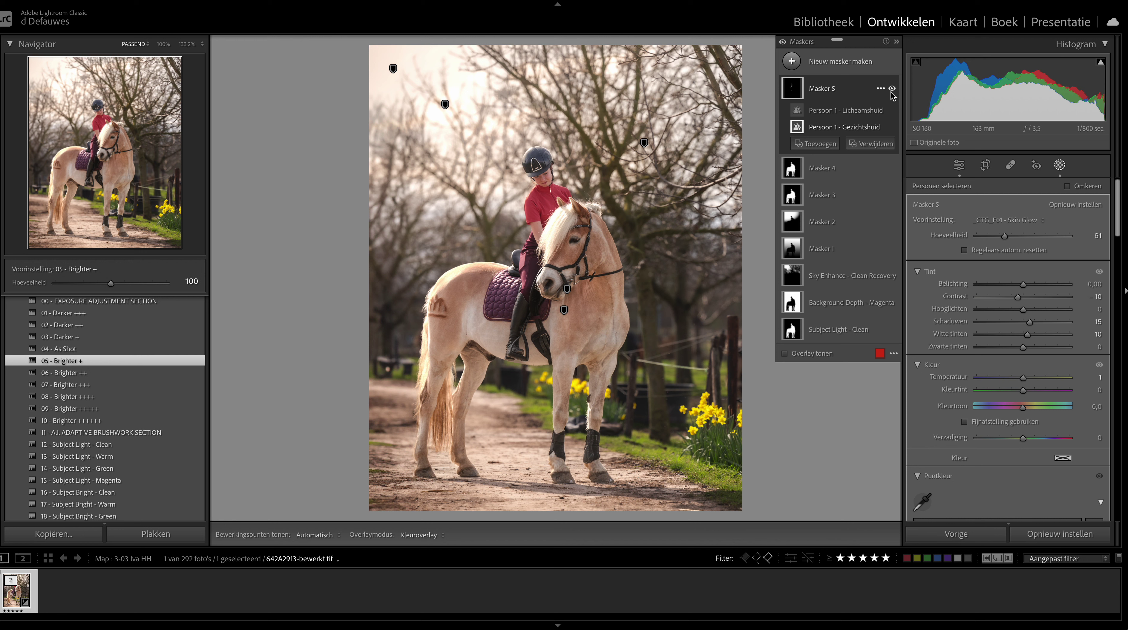
- Add a subject mask with the _GTG_F20 - Sharpen Details preset
{"action": "mouse_move", "coordinate": [700, 173]}
{"action": "left_click", "coordinate": [794, 66]}
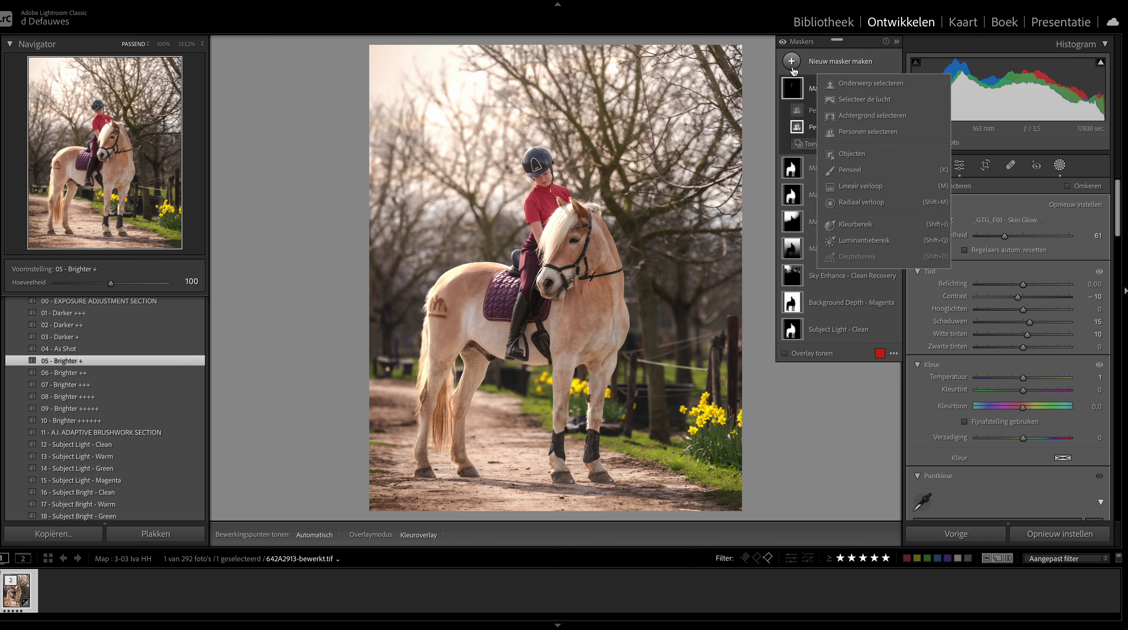
{"action": "left_click", "coordinate": [858, 86]}
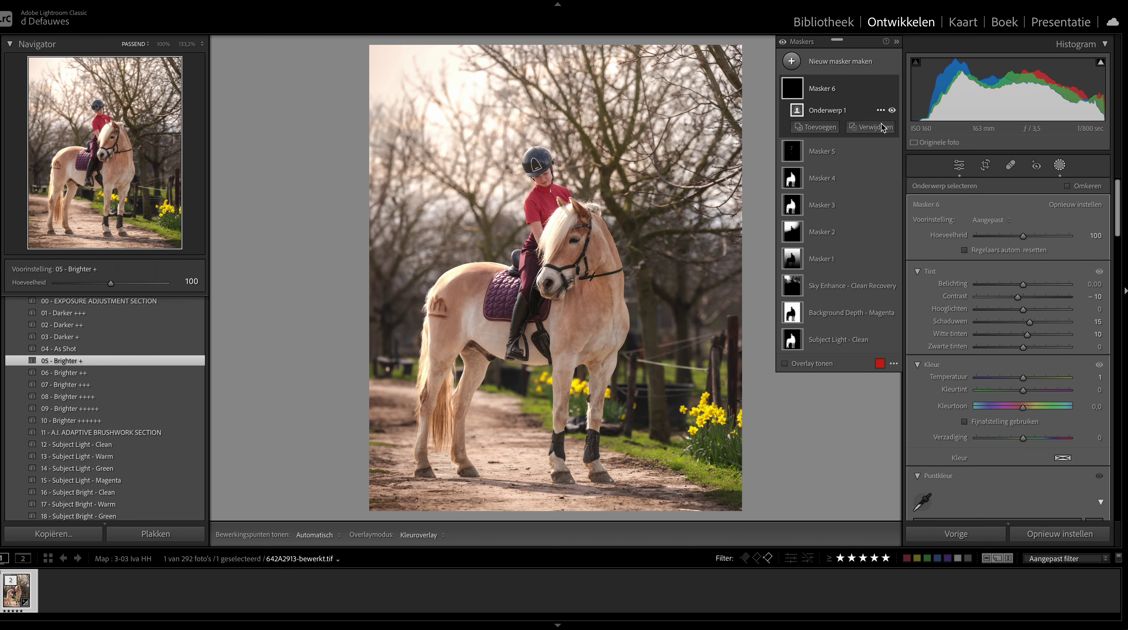
{"action": "left_click", "coordinate": [988, 220]}
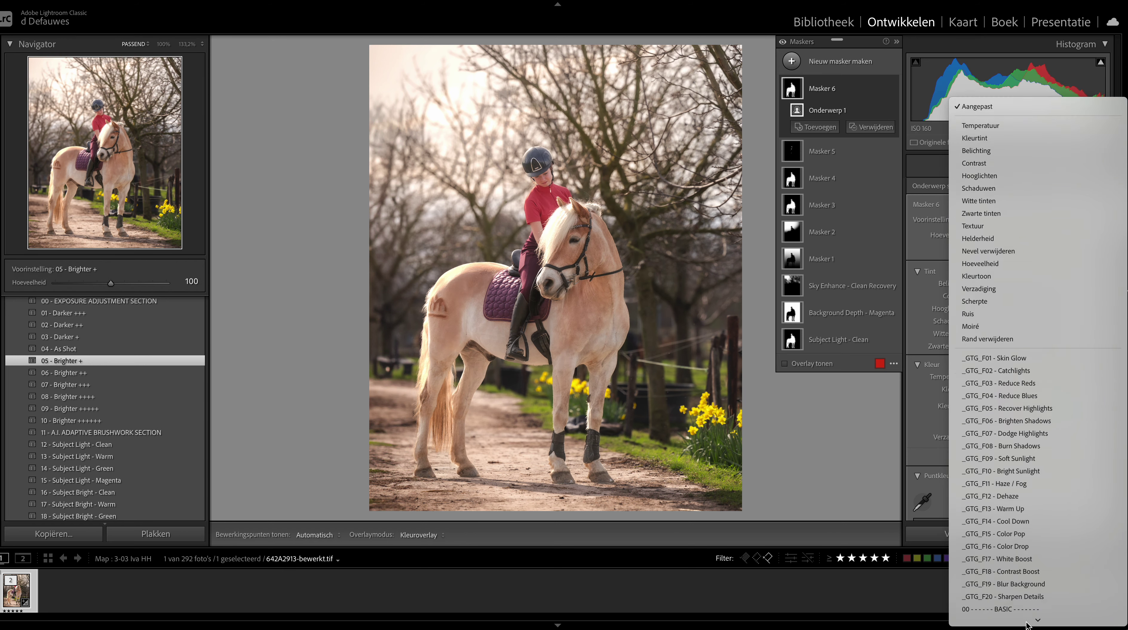
{"action": "left_click", "coordinate": [1014, 547]}
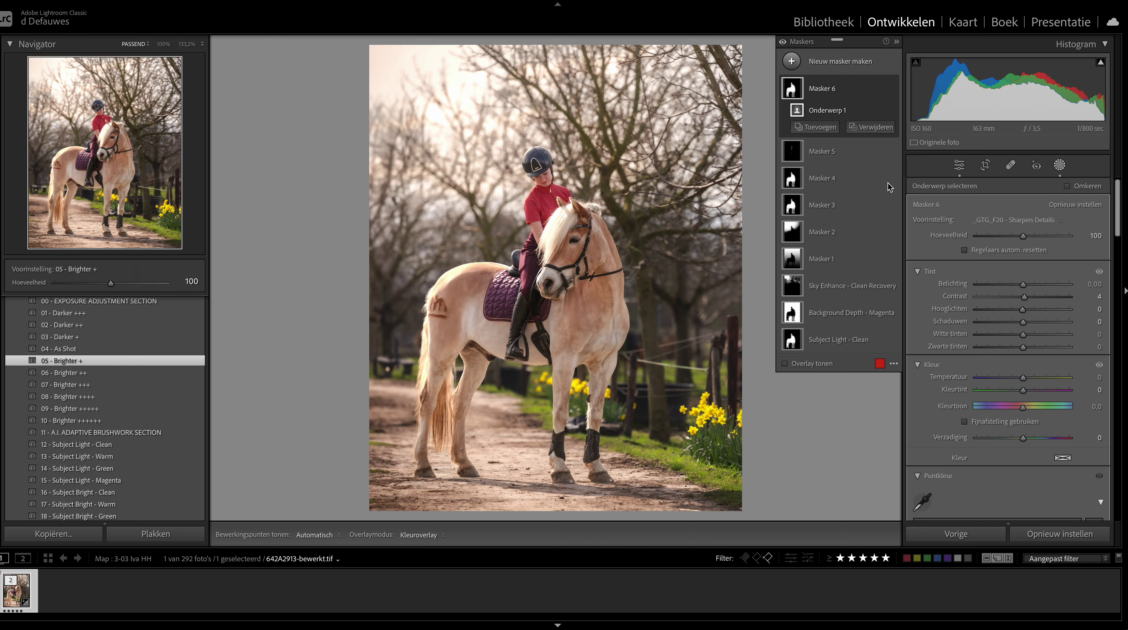
- Zoom in on the rider's head, compare the sharpening on and off, and open Masker 6's options
{"action": "left_click", "coordinate": [101, 114]}
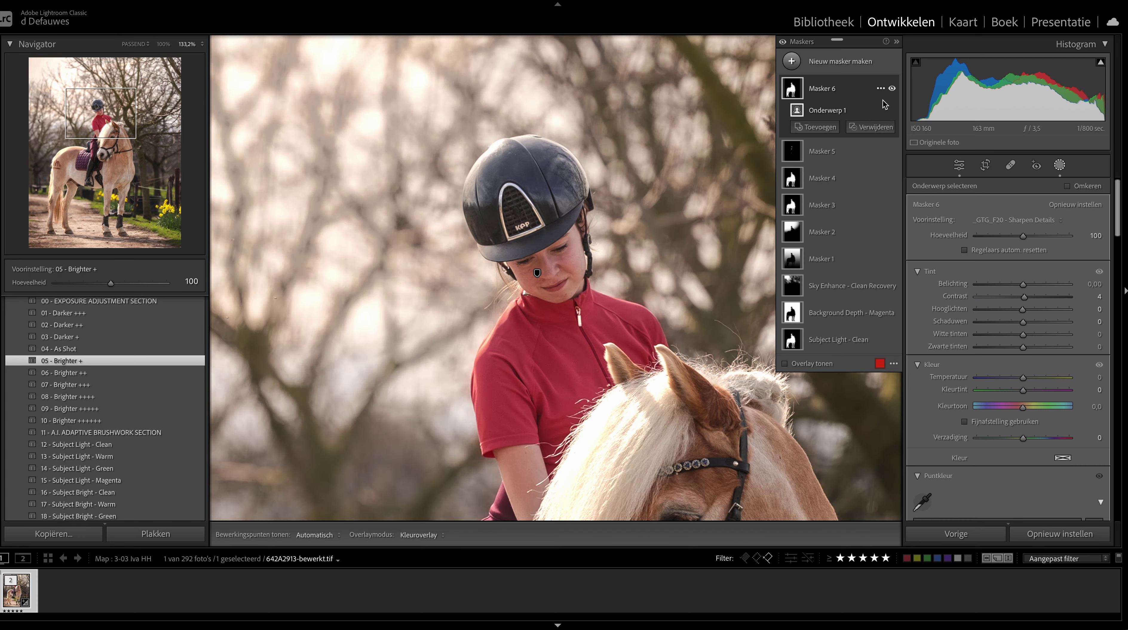
{"action": "left_click", "coordinate": [892, 89]}
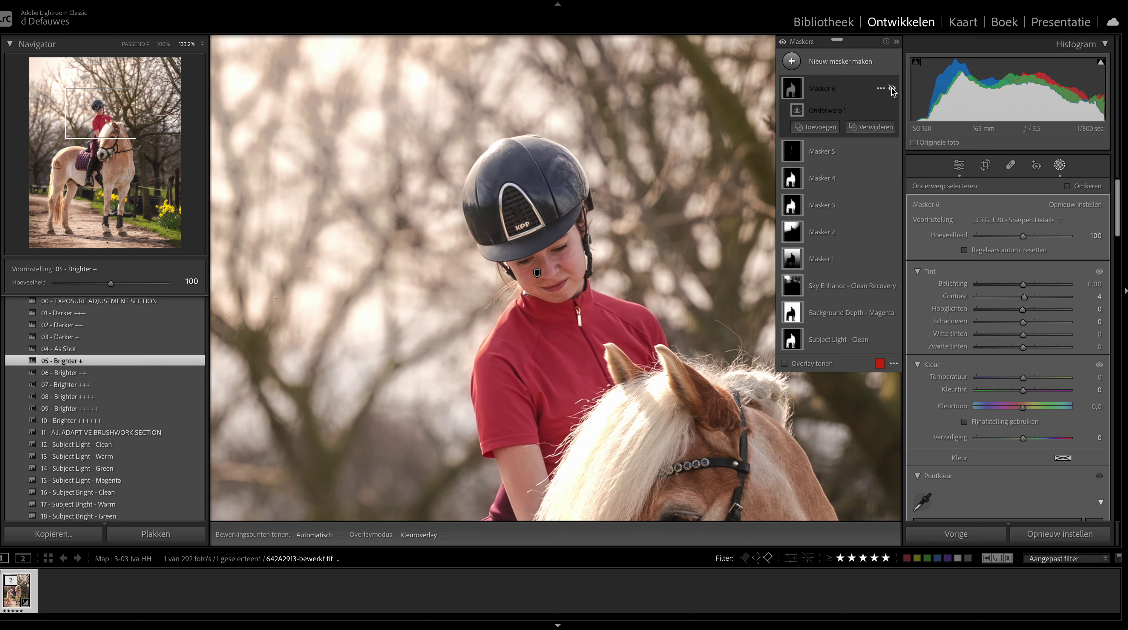
{"action": "left_click", "coordinate": [892, 88]}
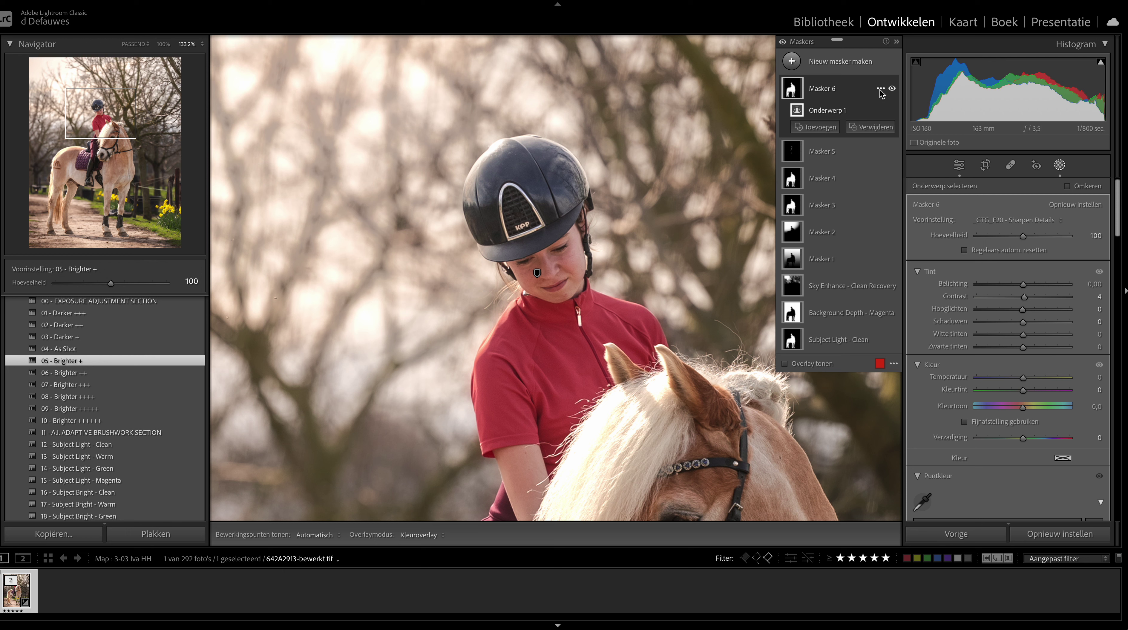
{"action": "left_click", "coordinate": [881, 88]}
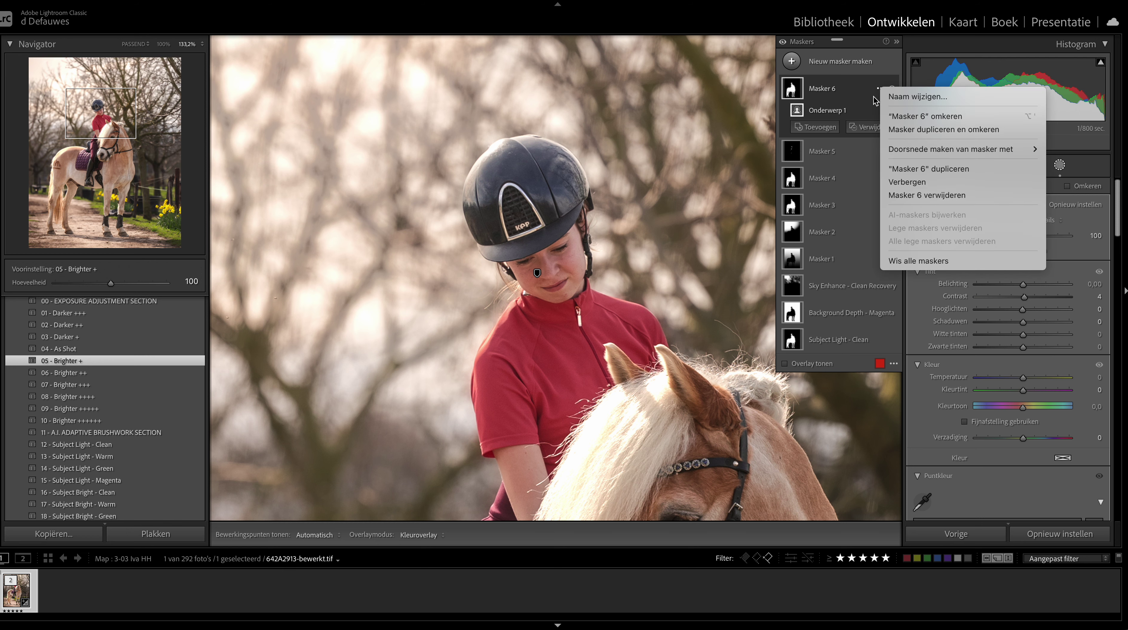
- Duplicate the sharpening subject mask as Masker 6 Kopiëren and give the copy the 03 Sharpen preset
{"action": "left_click", "coordinate": [927, 169]}
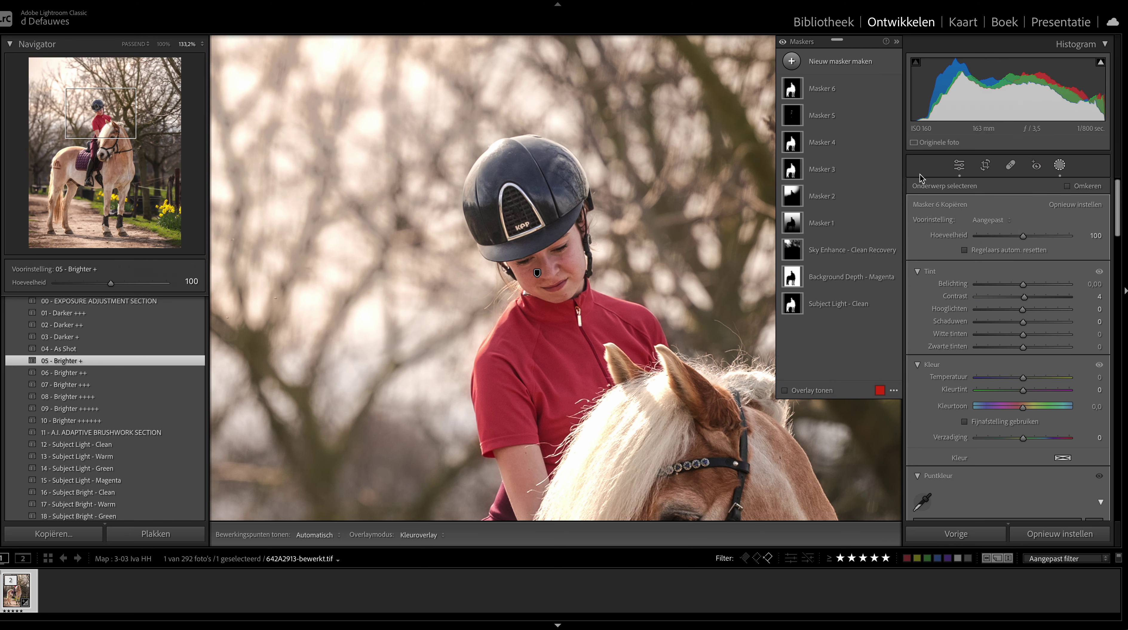
{"action": "left_click", "coordinate": [995, 220]}
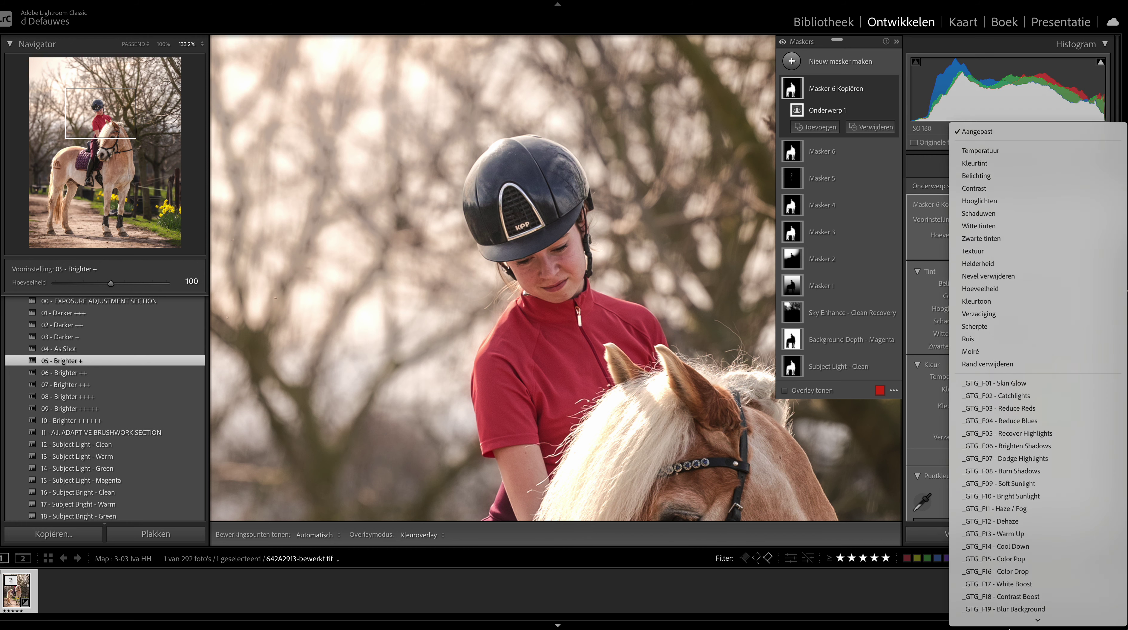
{"action": "left_click", "coordinate": [993, 484]}
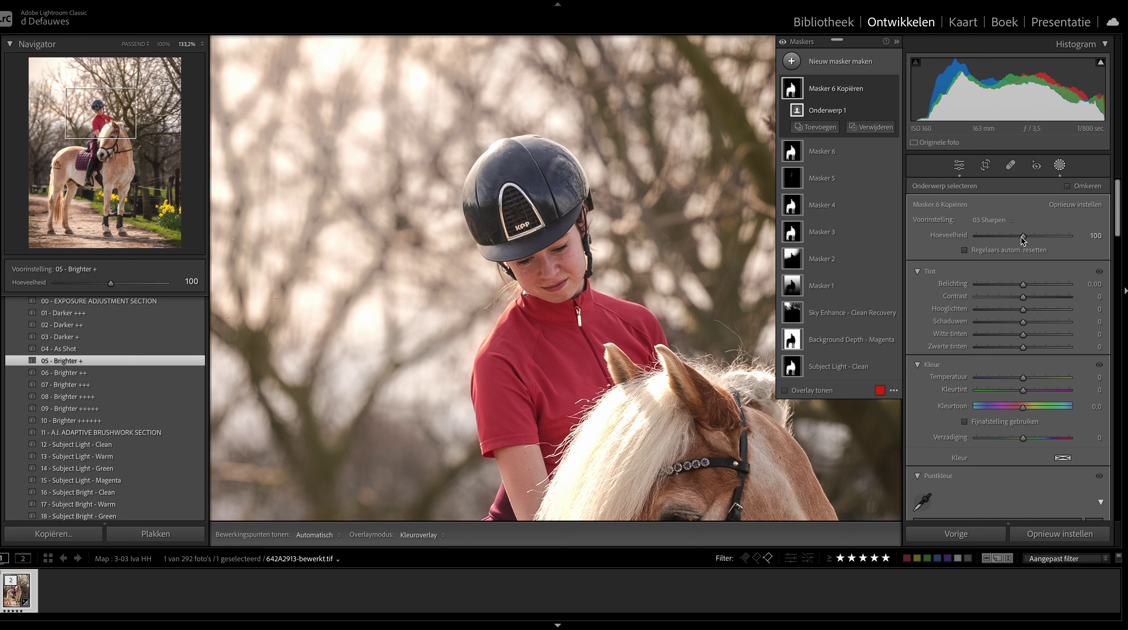
- Drag Masker 6 Kopiëren's 03 Sharpen amount down from 100 to 25
{"action": "left_click_drag", "start_coordinate": [1020, 236], "coordinate": [1010, 238]}
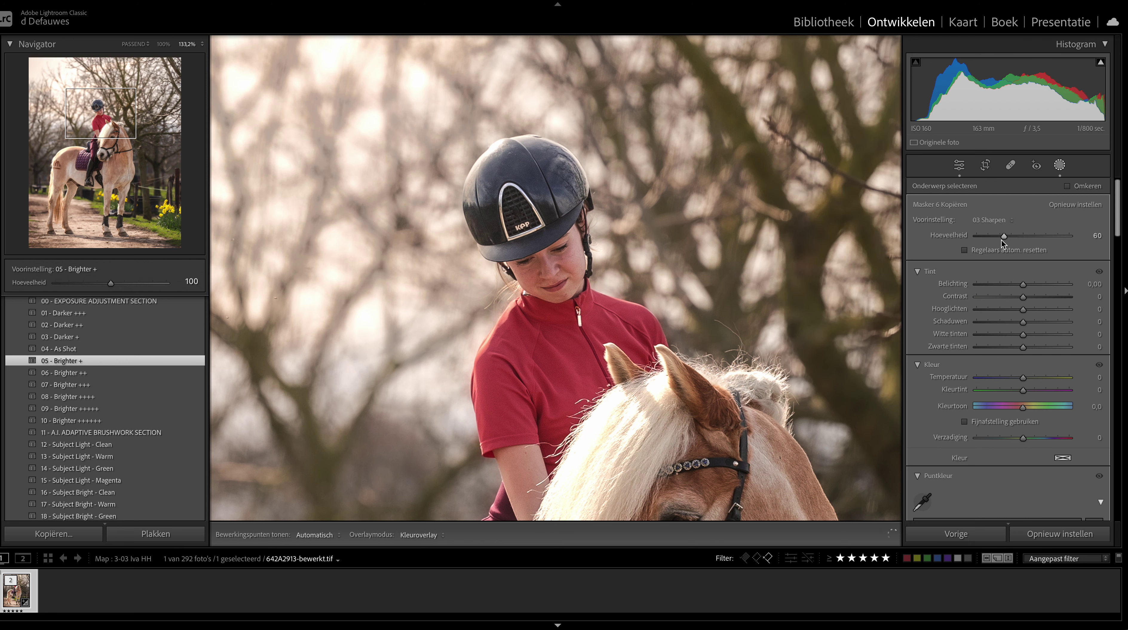
{"action": "left_click_drag", "start_coordinate": [1002, 239], "coordinate": [995, 240]}
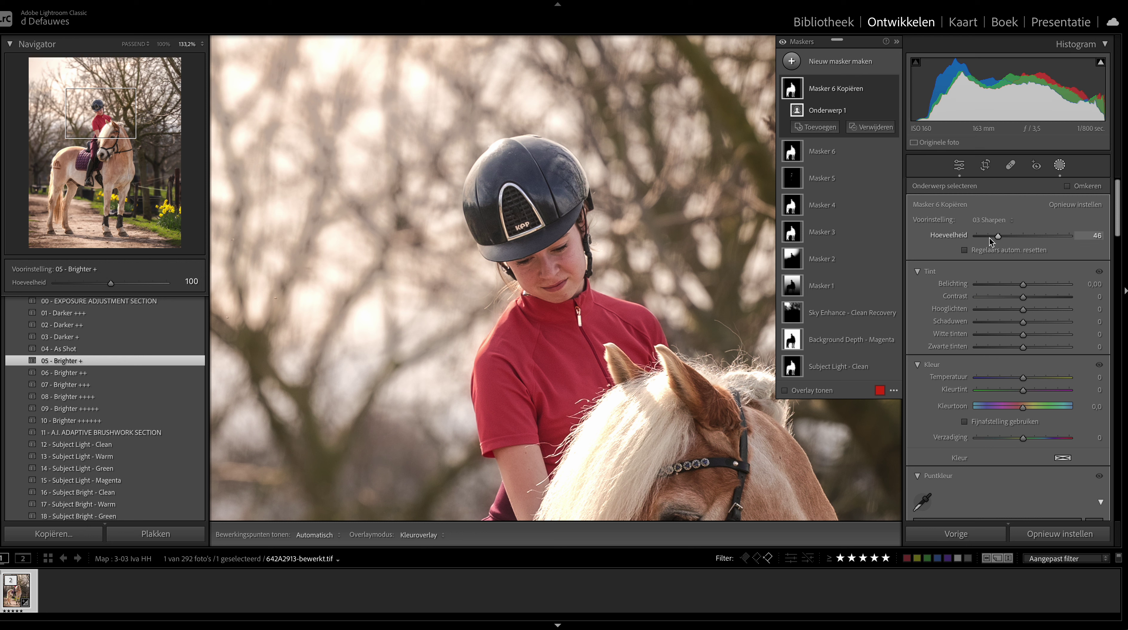
{"action": "left_click_drag", "start_coordinate": [987, 240], "coordinate": [988, 236]}
- Create a person mask on the rider limited to the lips
{"action": "left_click", "coordinate": [792, 61]}
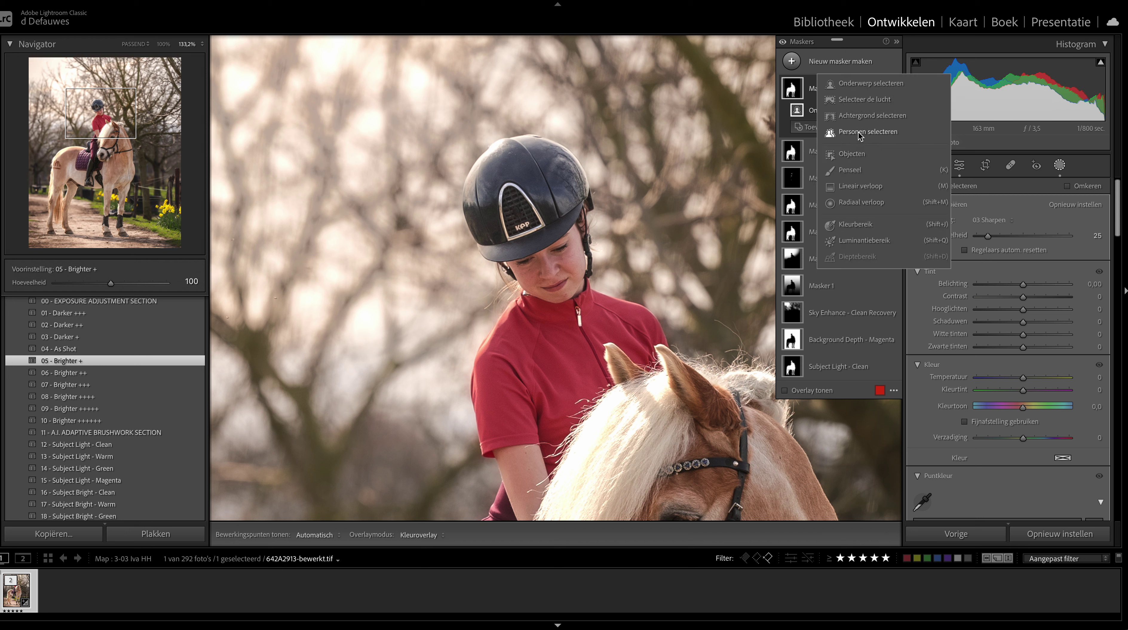
{"action": "key", "text": "Escape"}
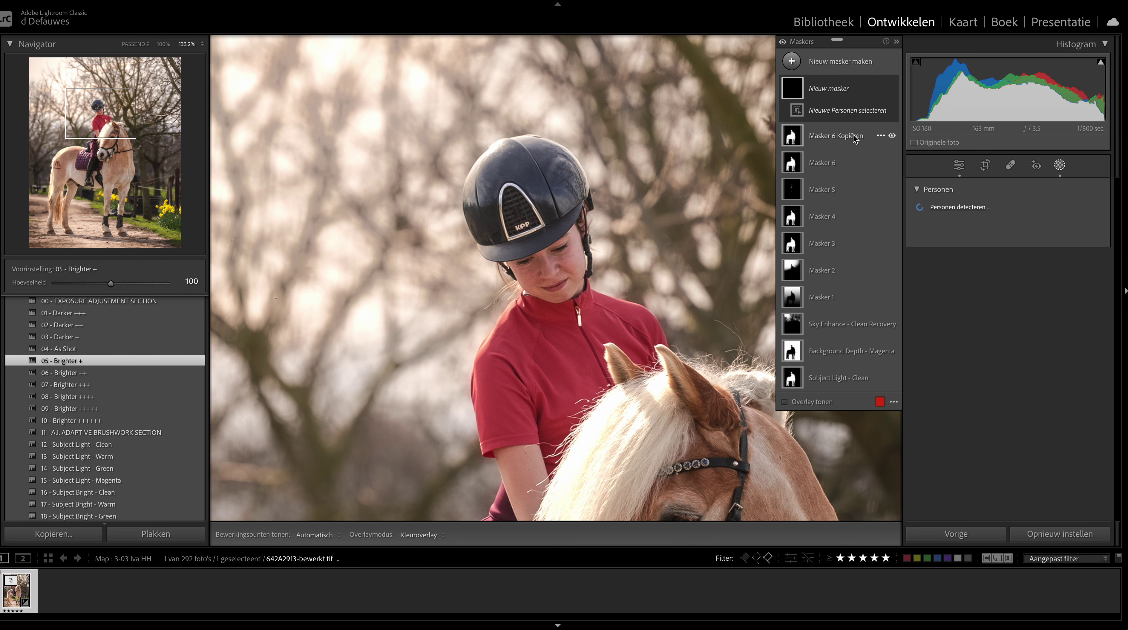
{"action": "left_click", "coordinate": [932, 214]}
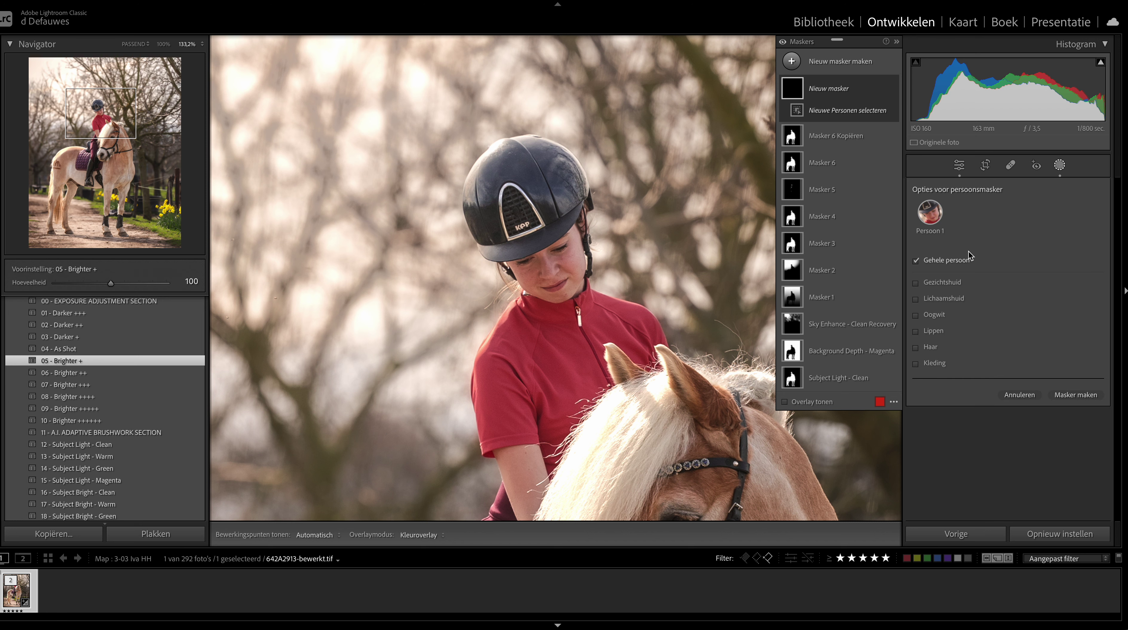
{"action": "left_click", "coordinate": [934, 331]}
{"action": "left_click", "coordinate": [1068, 395]}
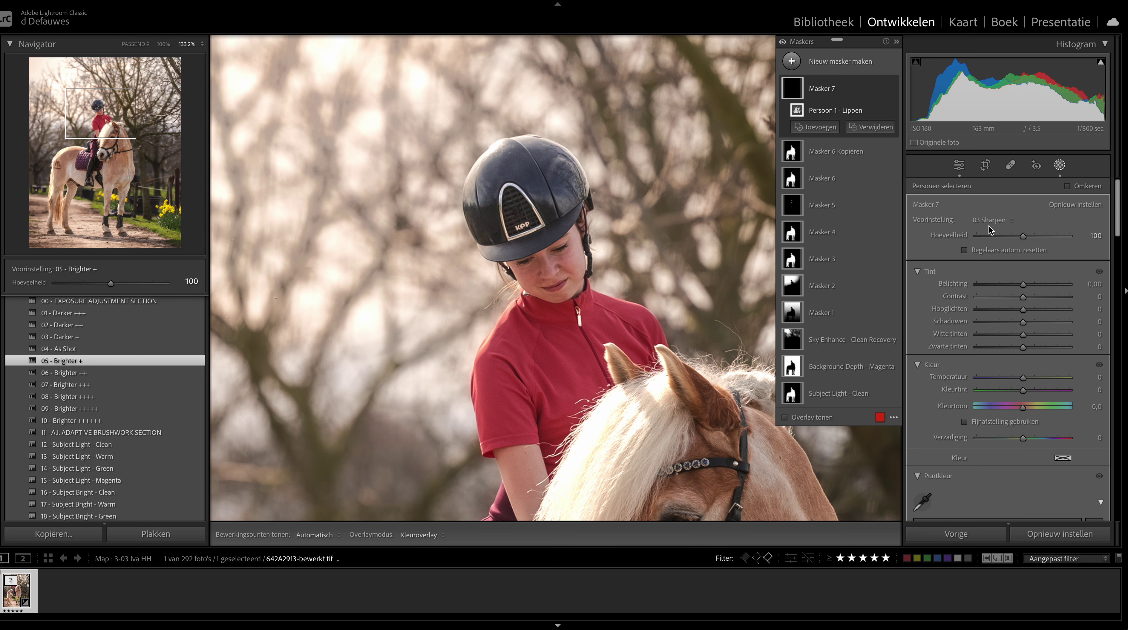
- Apply the 23 Lip Enhancer preset to the lips mask and raise its amount to 106
{"action": "left_click", "coordinate": [992, 220]}
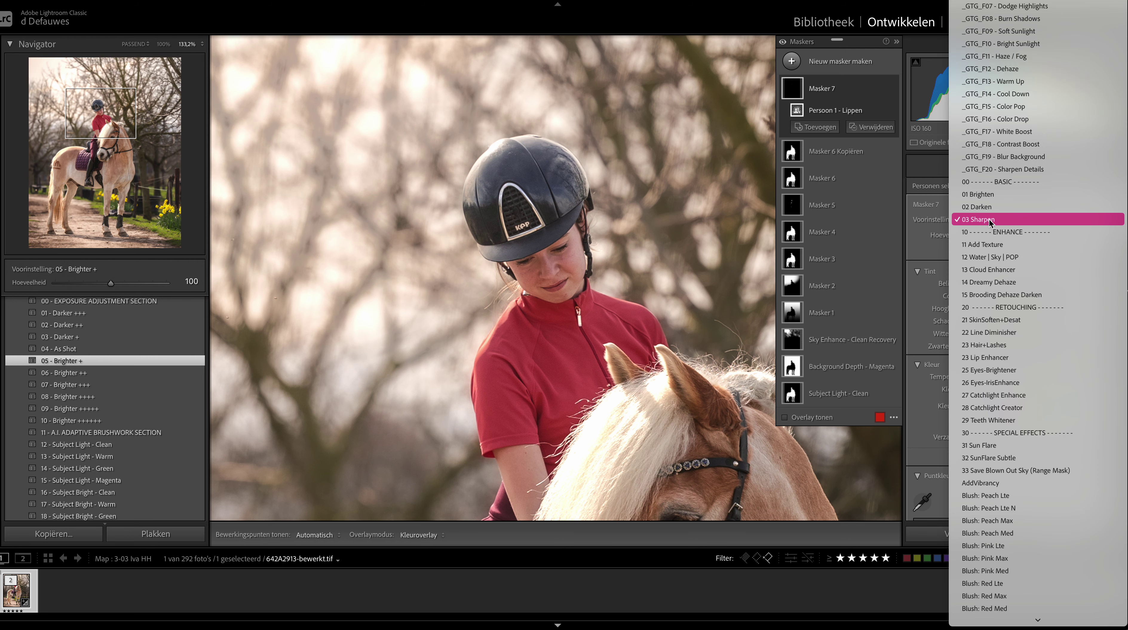
{"action": "left_click", "coordinate": [989, 358]}
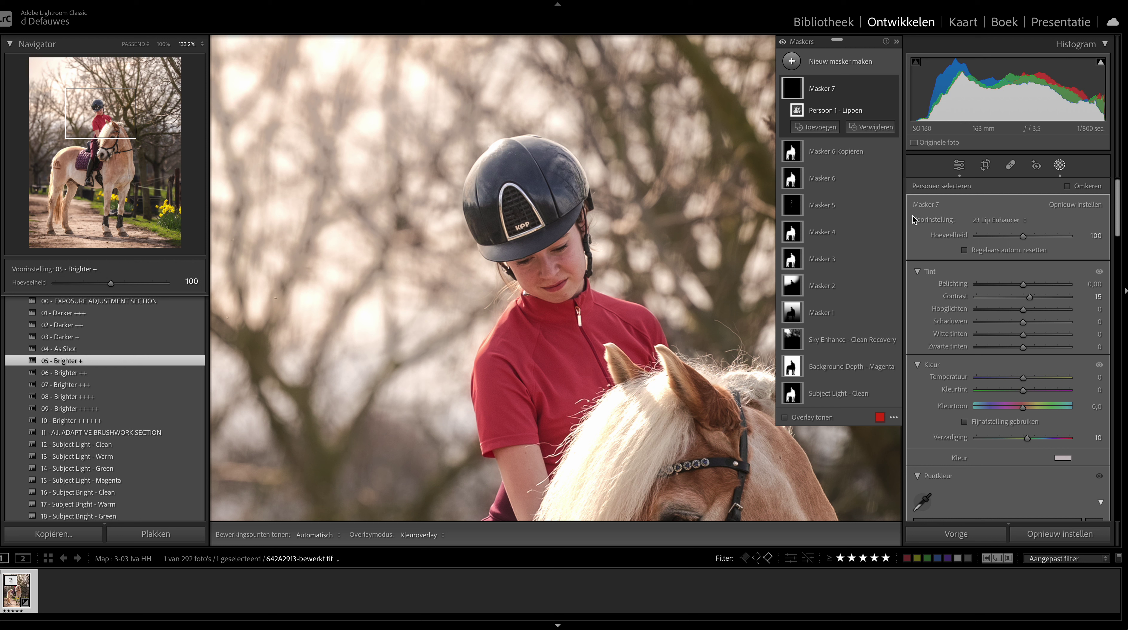
{"action": "mouse_move", "coordinate": [319, 136]}
{"action": "left_click_drag", "start_coordinate": [1023, 235], "coordinate": [1026, 235]}
{"action": "left_click_drag", "start_coordinate": [111, 129], "coordinate": [120, 143]}
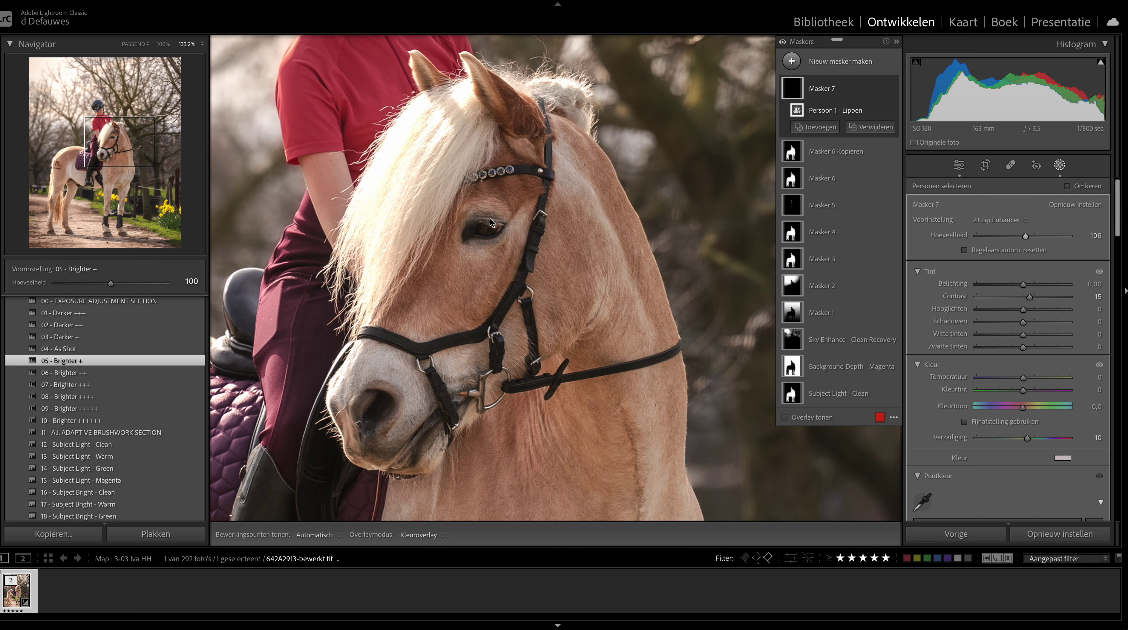
- Paint a _GTG_F06 - Brighten Shadows brush mask (shadows 75) over the horse's eye, with pins hidden
{"action": "left_click", "coordinate": [796, 66]}
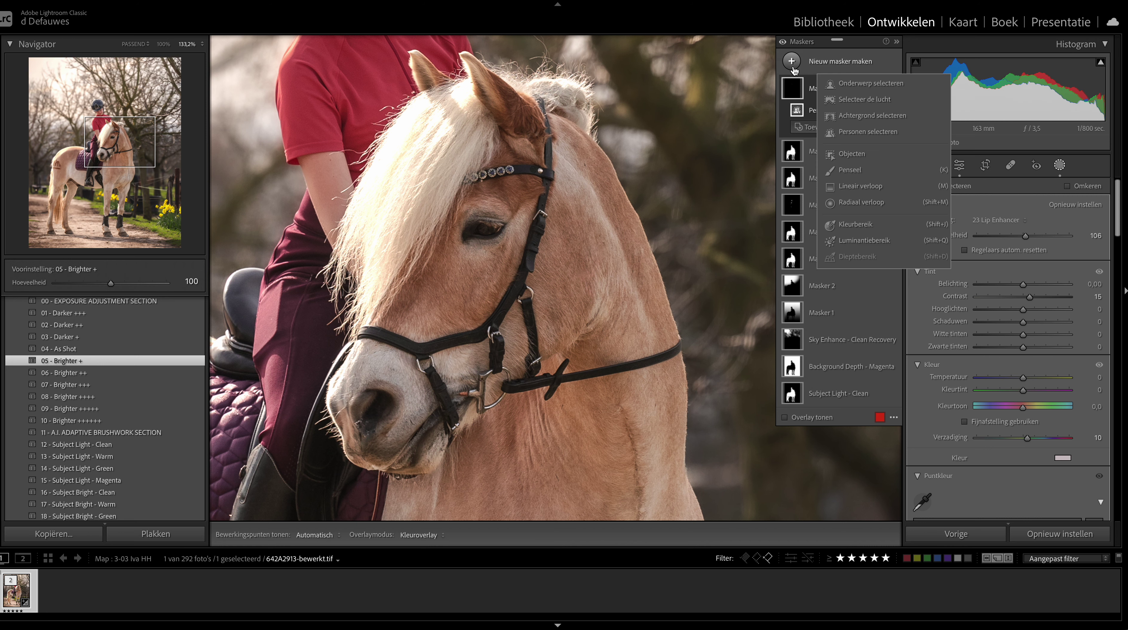
{"action": "left_click", "coordinate": [855, 170]}
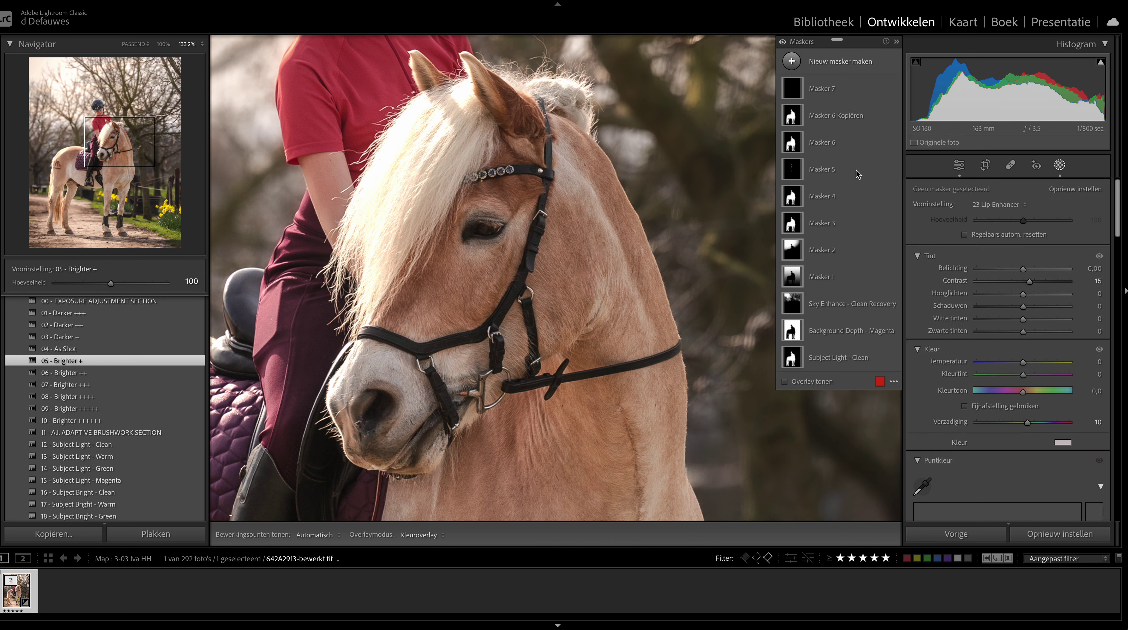
{"action": "left_click", "coordinate": [1006, 298]}
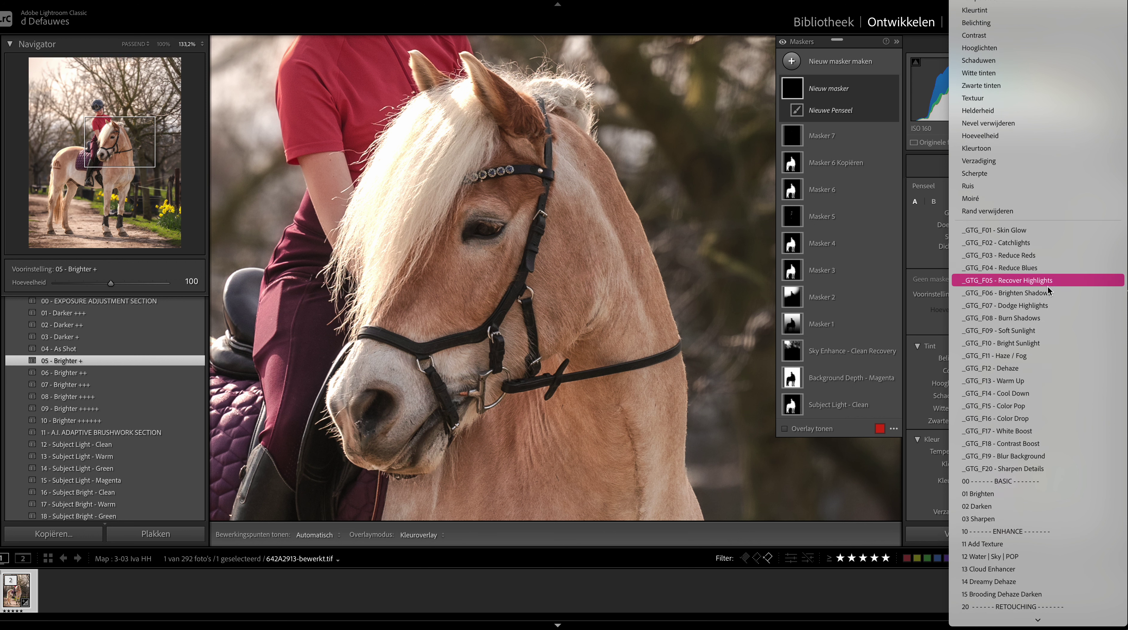
{"action": "key", "text": "Escape"}
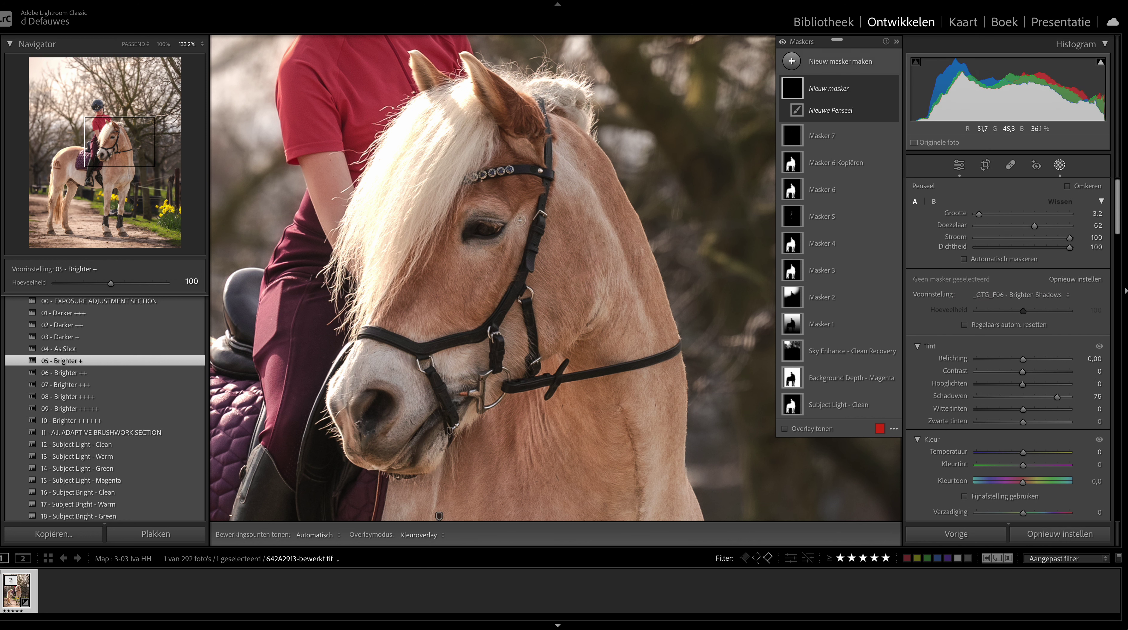
{"action": "key", "text": "h"}
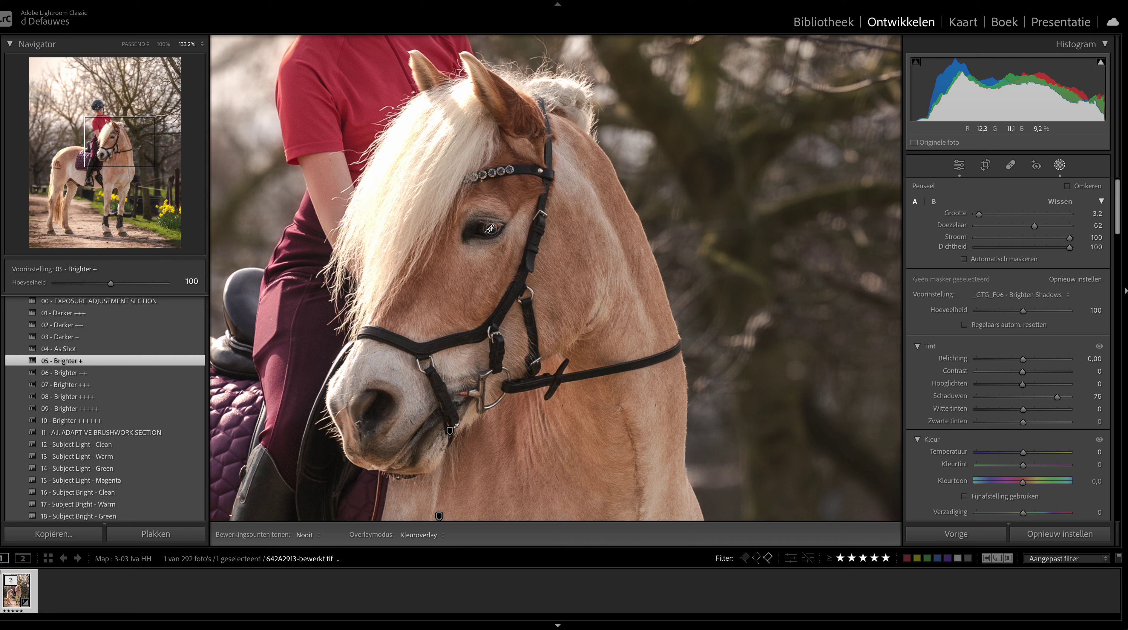
{"action": "left_click", "coordinate": [487, 229]}
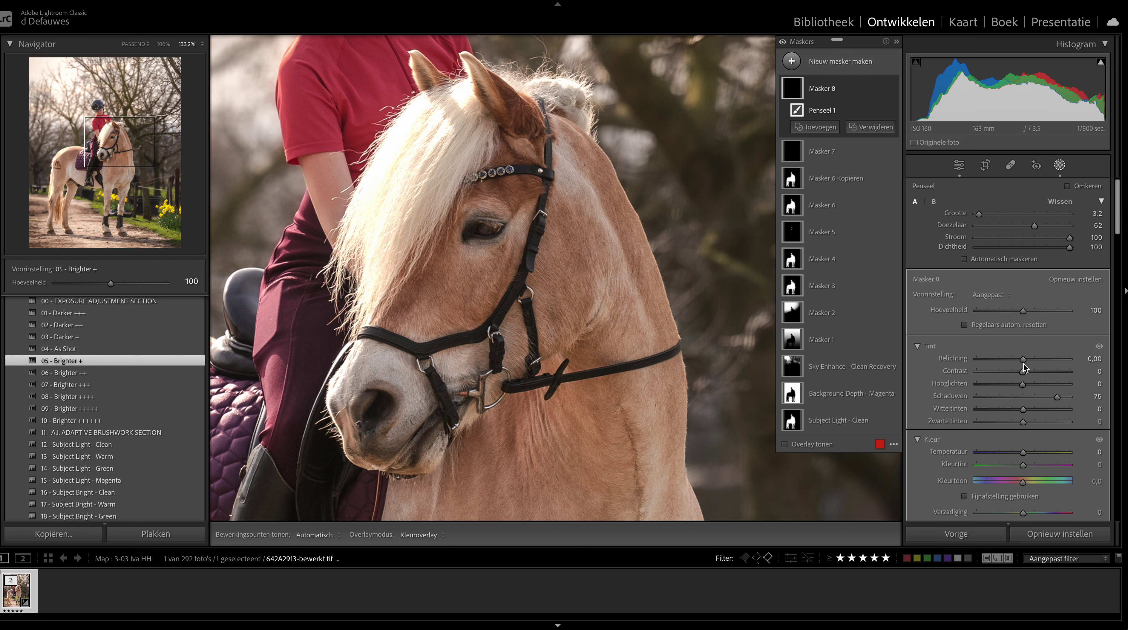
- Raise the horse-eye brush mask's exposure to 0.22 and its texture to 7
{"action": "left_click_drag", "start_coordinate": [1024, 359], "coordinate": [1030, 360]}
{"action": "left_click_drag", "start_coordinate": [1024, 360], "coordinate": [1026, 364]}
{"action": "scroll", "coordinate": [1118, 256], "scroll_direction": "down", "scroll_amount": 5}
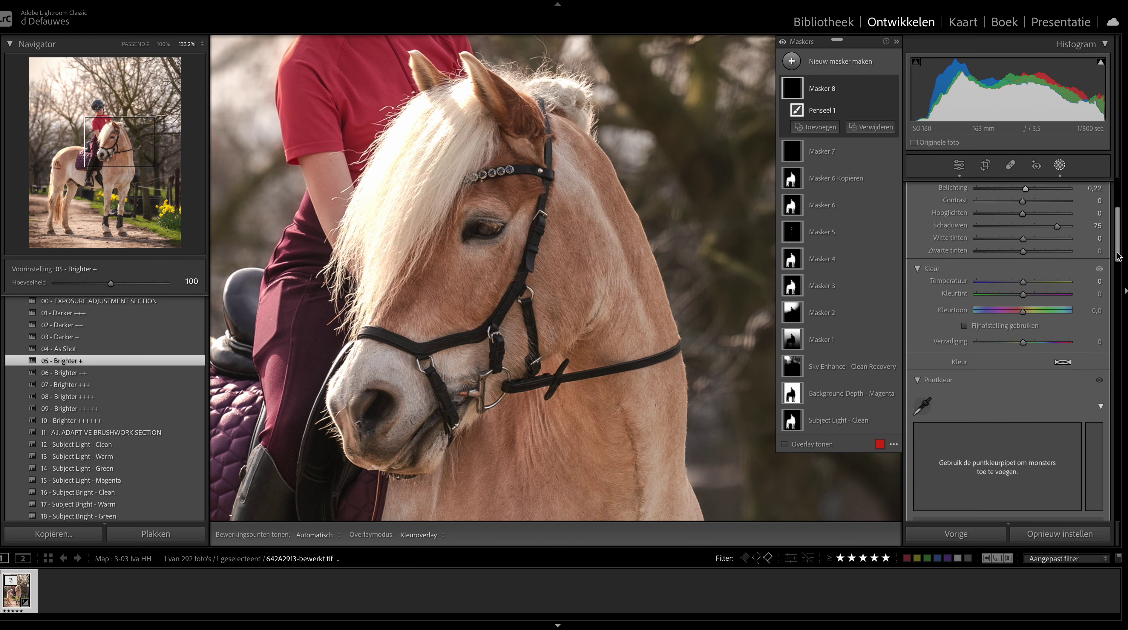
{"action": "scroll", "coordinate": [1119, 255], "scroll_direction": "down", "scroll_amount": 5}
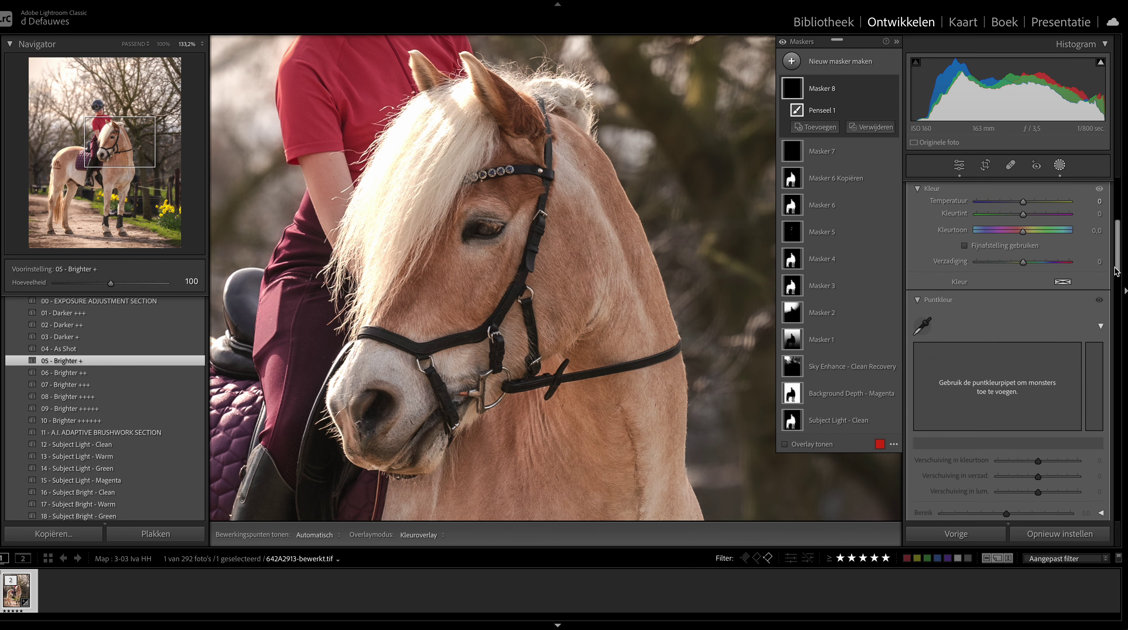
{"action": "scroll", "coordinate": [1112, 282], "scroll_direction": "down", "scroll_amount": 5}
{"action": "scroll", "coordinate": [1103, 318], "scroll_direction": "down", "scroll_amount": 5}
{"action": "scroll", "coordinate": [1097, 352], "scroll_direction": "down", "scroll_amount": 5}
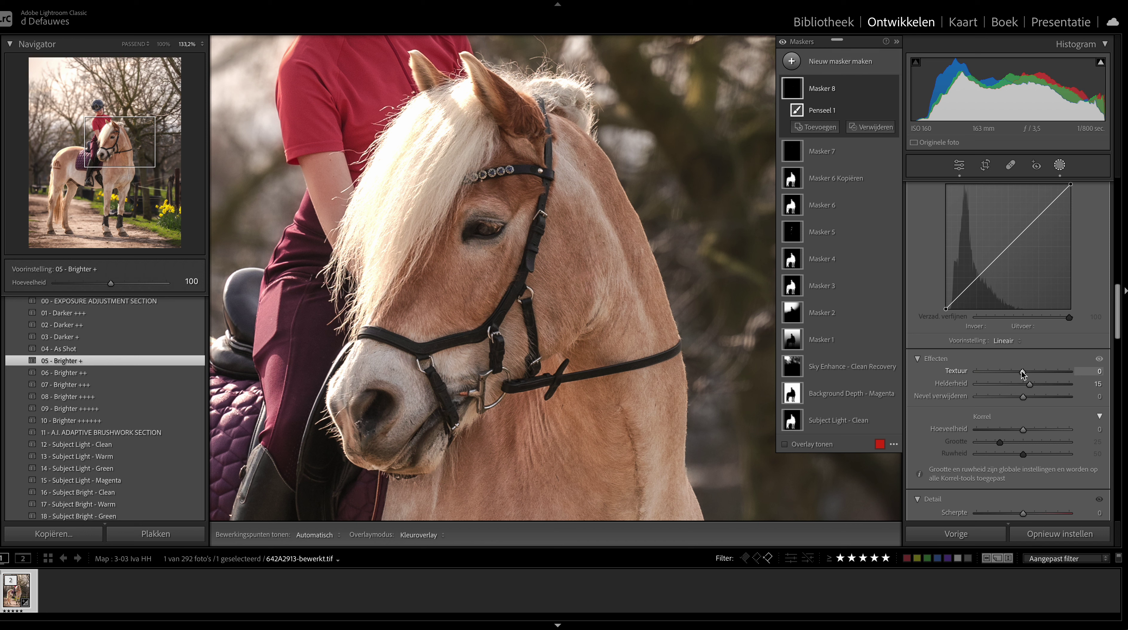
{"action": "left_click_drag", "start_coordinate": [1023, 371], "coordinate": [1024, 371]}
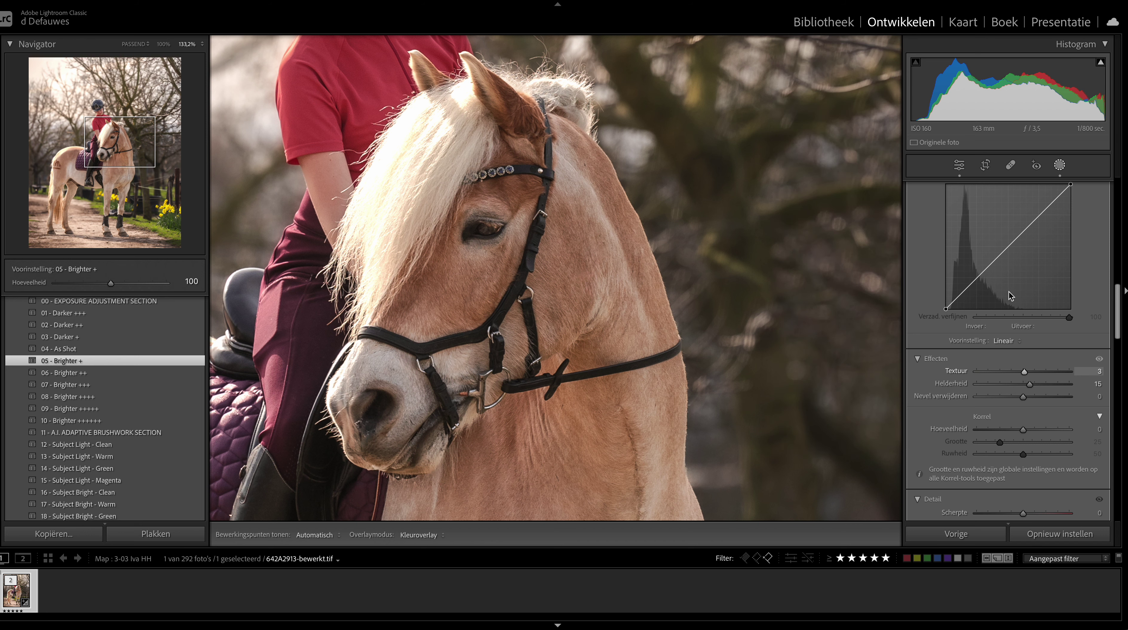
{"action": "key", "text": "Up"}
{"action": "key", "text": "Up"}
{"action": "key", "text": "Up"}
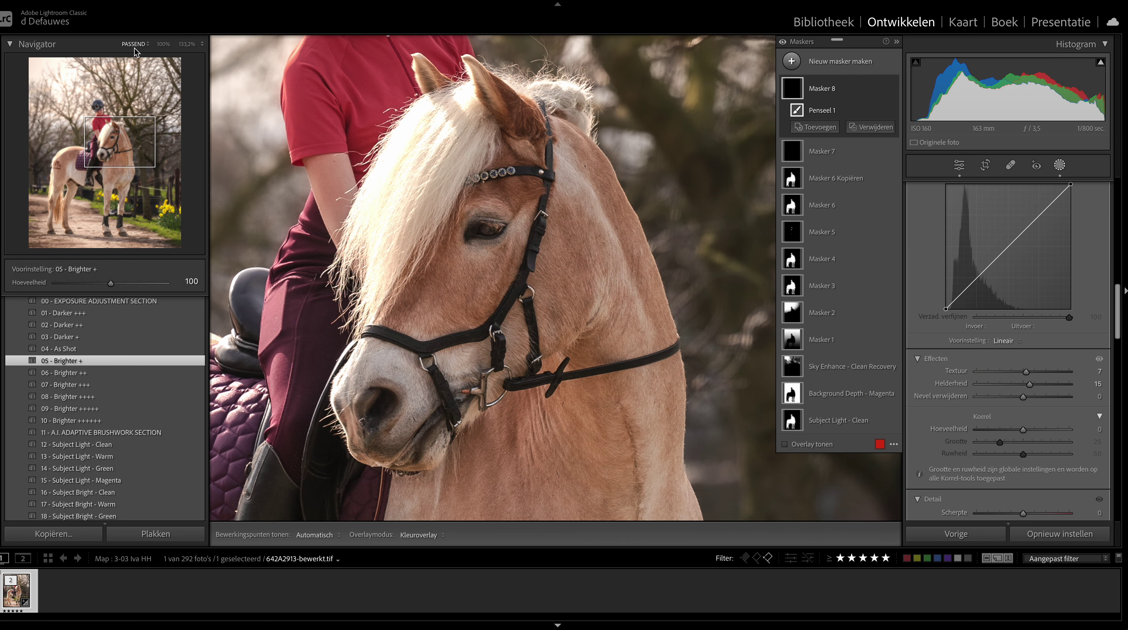
- Fit the whole photo in view, toggle Masker 8 off and on to compare, then collapse it
{"action": "left_click", "coordinate": [135, 44]}
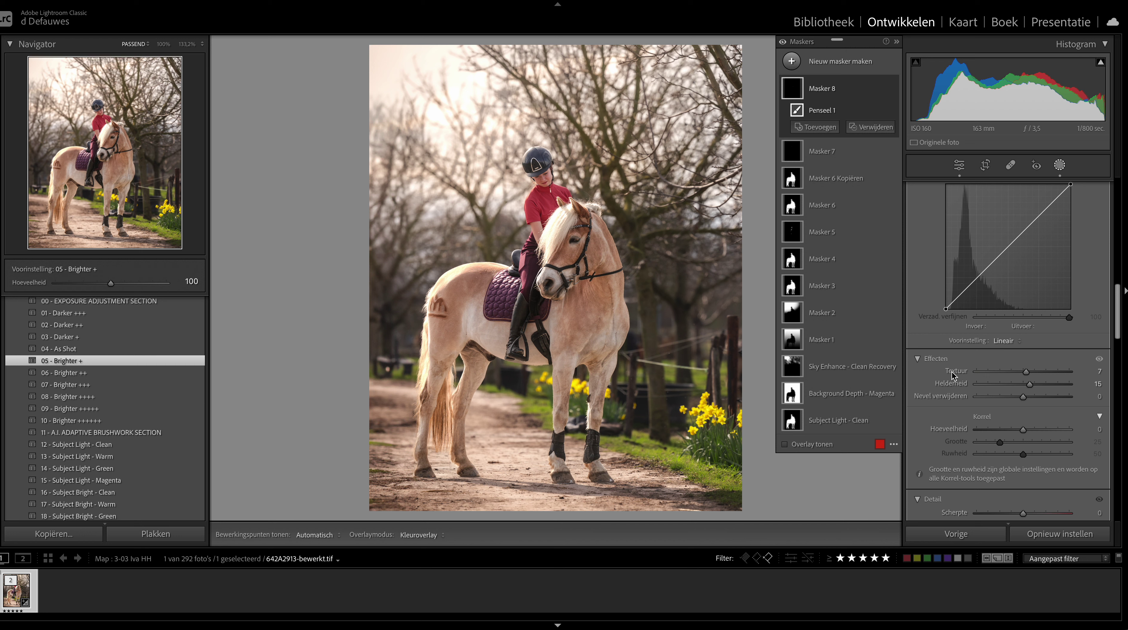
{"action": "mouse_move", "coordinate": [837, 88]}
{"action": "left_click", "coordinate": [892, 88]}
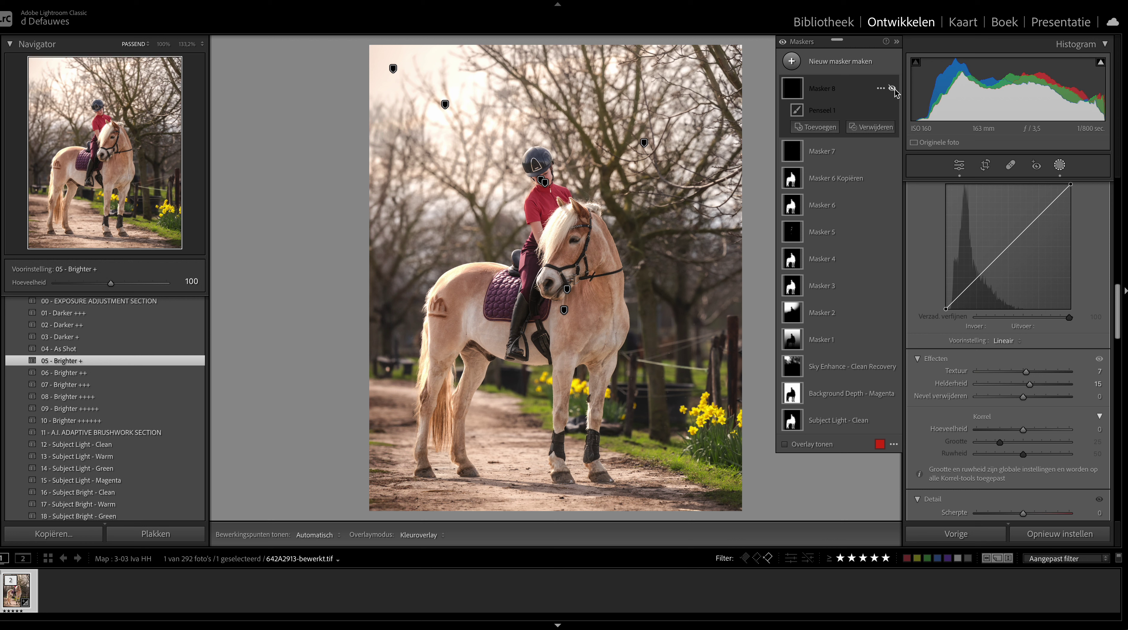
{"action": "left_click", "coordinate": [893, 88]}
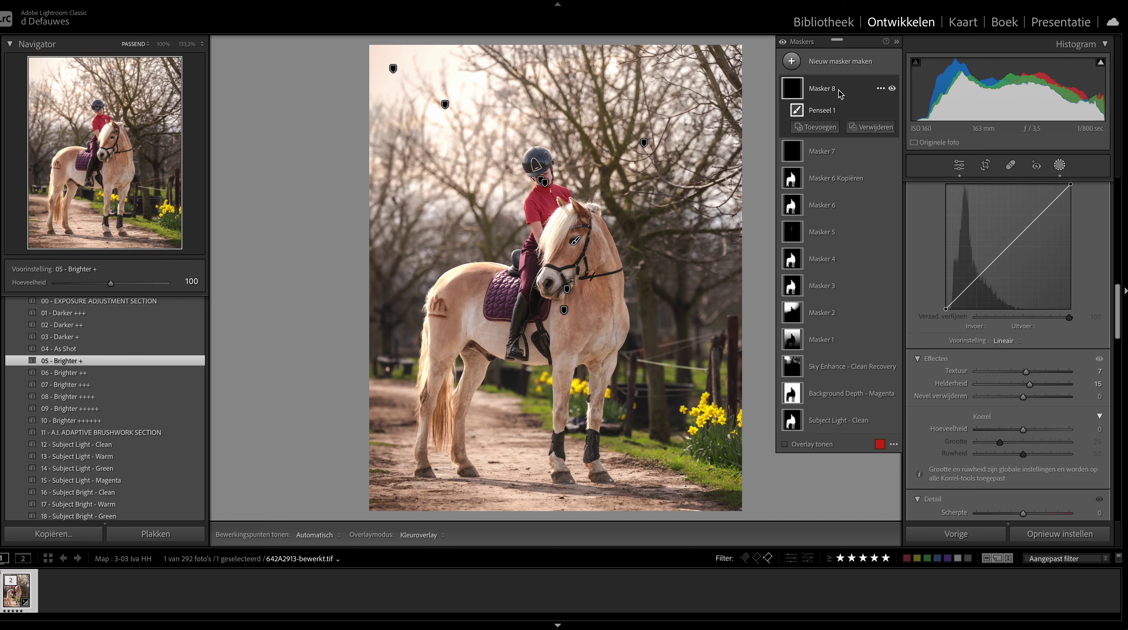
{"action": "left_click", "coordinate": [853, 91]}
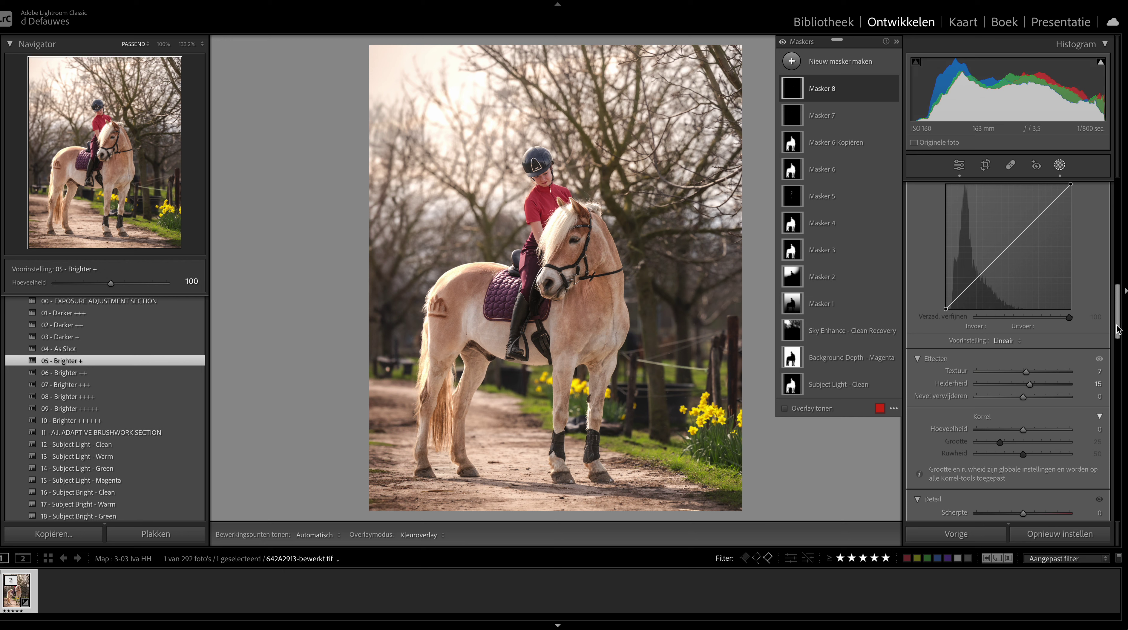
{"action": "scroll", "coordinate": [1120, 330], "scroll_direction": "up", "scroll_amount": 5}
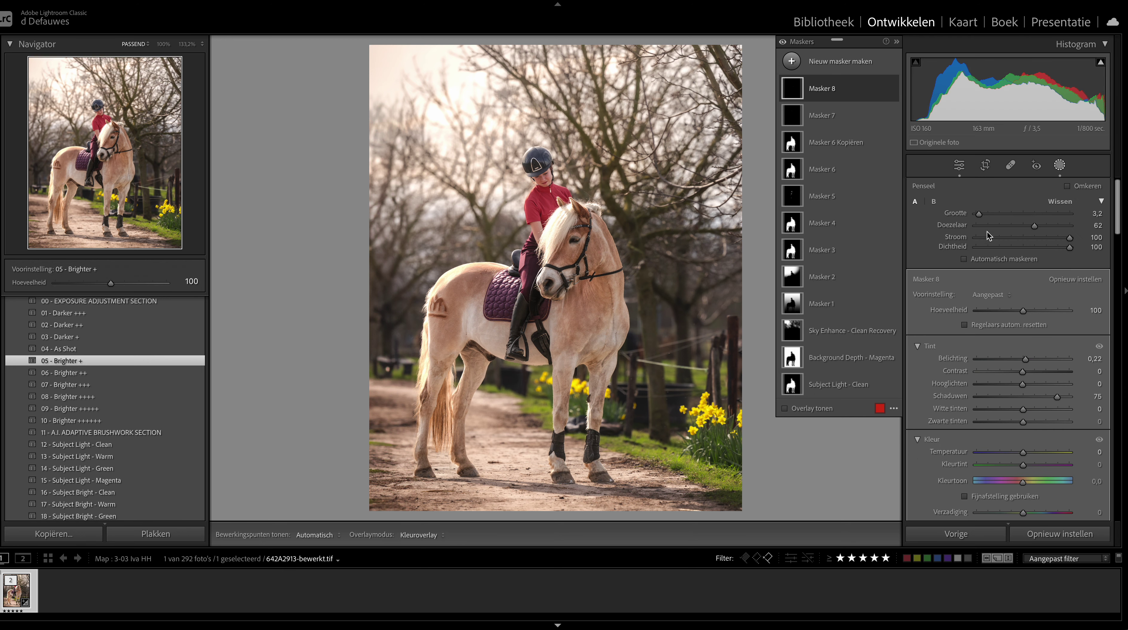
- Lower Masker 8's amount to 82 and Masker 2's amount from 50 to 34
{"action": "left_click_drag", "start_coordinate": [1024, 311], "coordinate": [1015, 312]}
{"action": "mouse_move", "coordinate": [837, 277]}
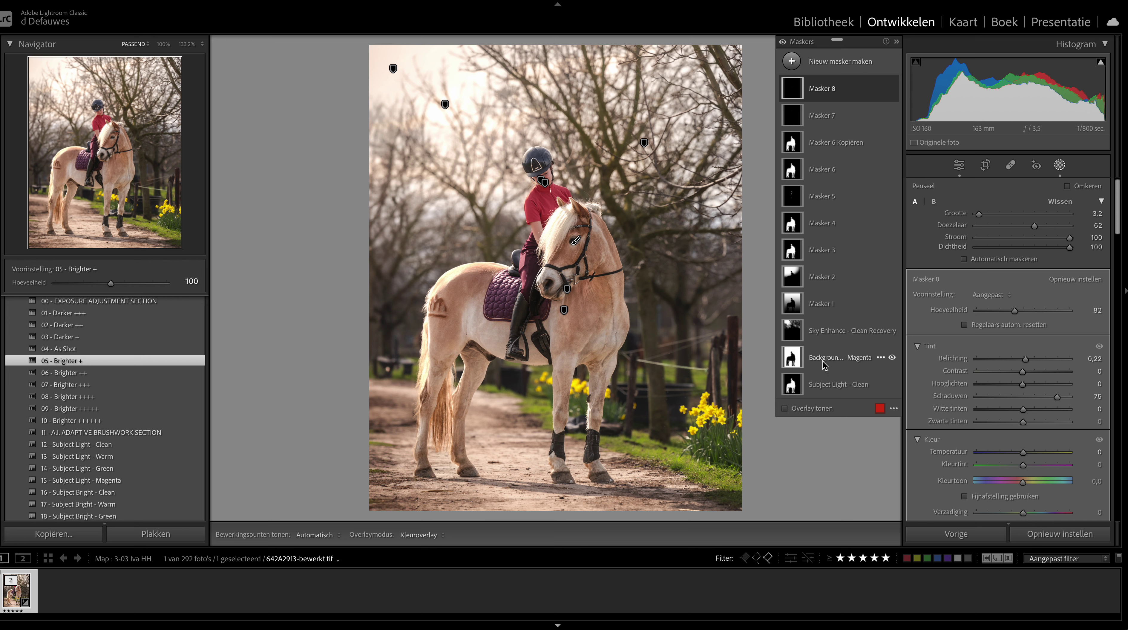
{"action": "left_click", "coordinate": [826, 280]}
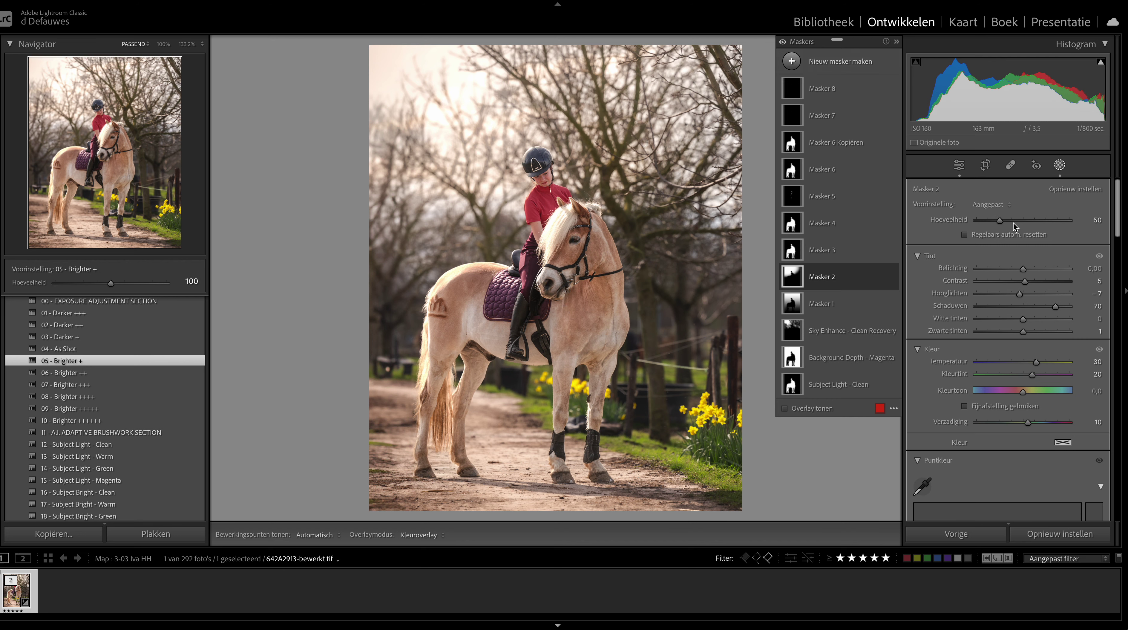
{"action": "left_click_drag", "start_coordinate": [1000, 220], "coordinate": [992, 223]}
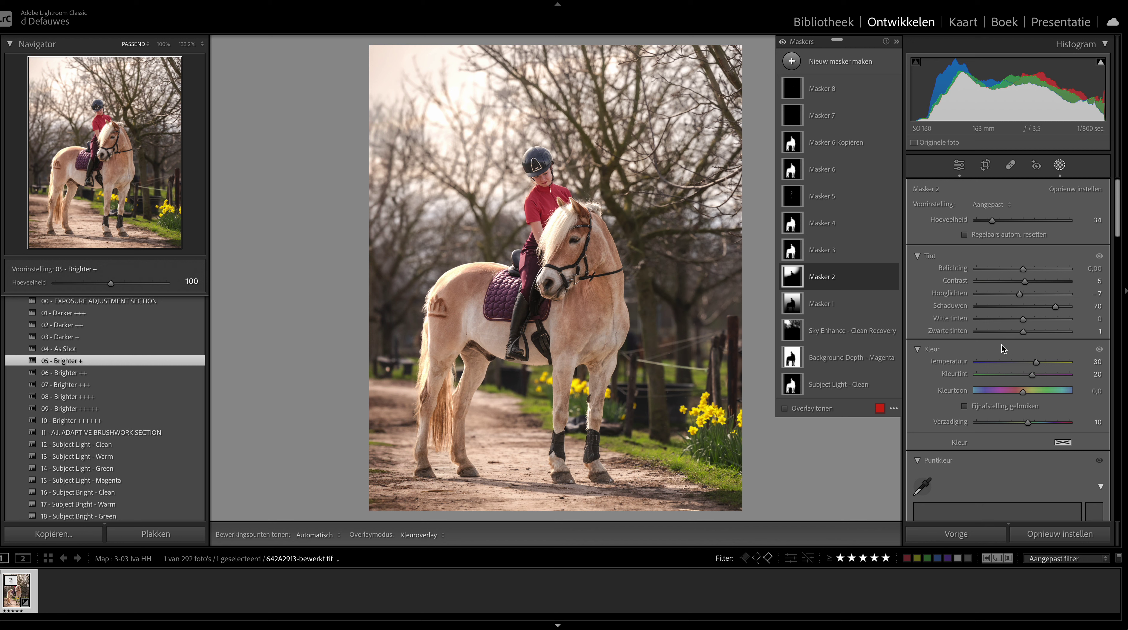
- Set the global Basic exposure to +0.30, shadows to +23 and contrast to +8
{"action": "left_click", "coordinate": [959, 166]}
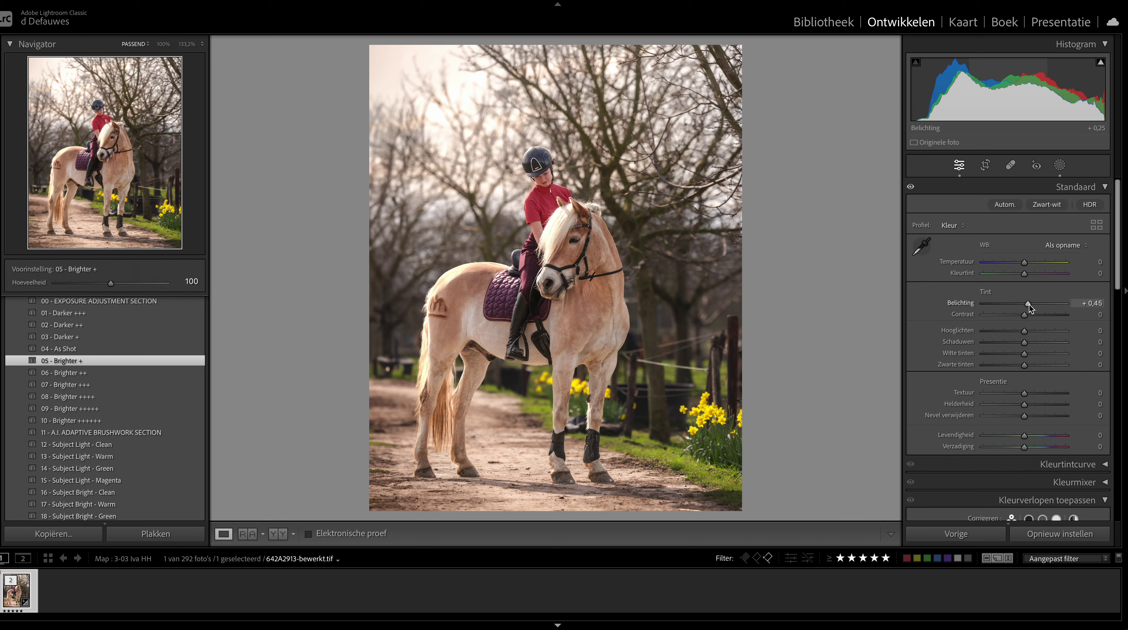
{"action": "left_click_drag", "start_coordinate": [1029, 304], "coordinate": [1030, 304]}
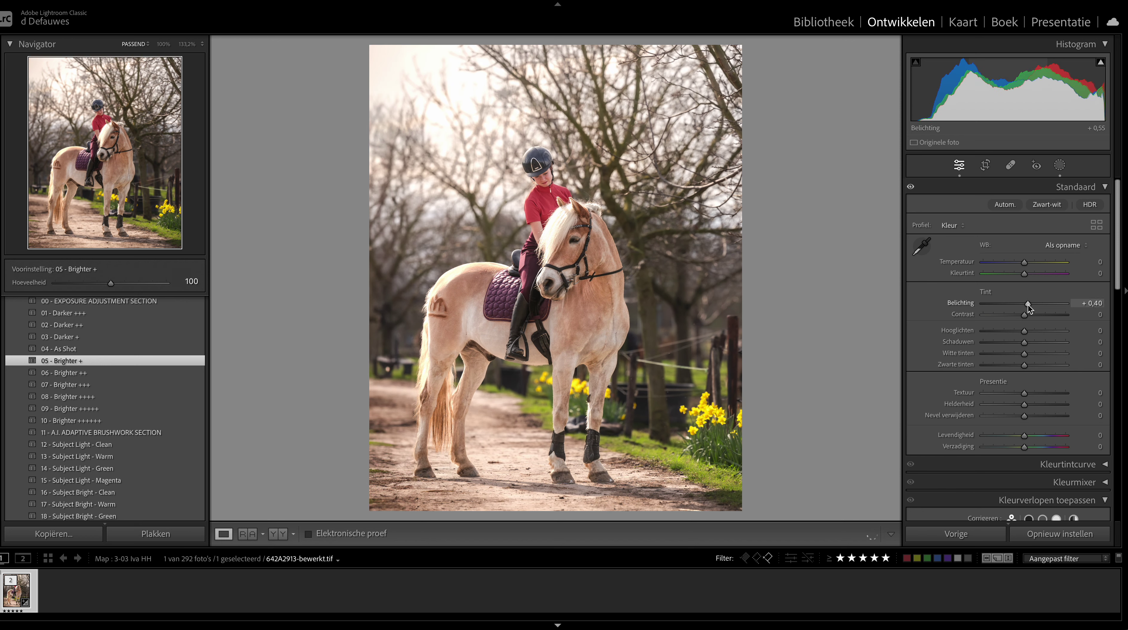
{"action": "left_click_drag", "start_coordinate": [1028, 305], "coordinate": [1029, 308]}
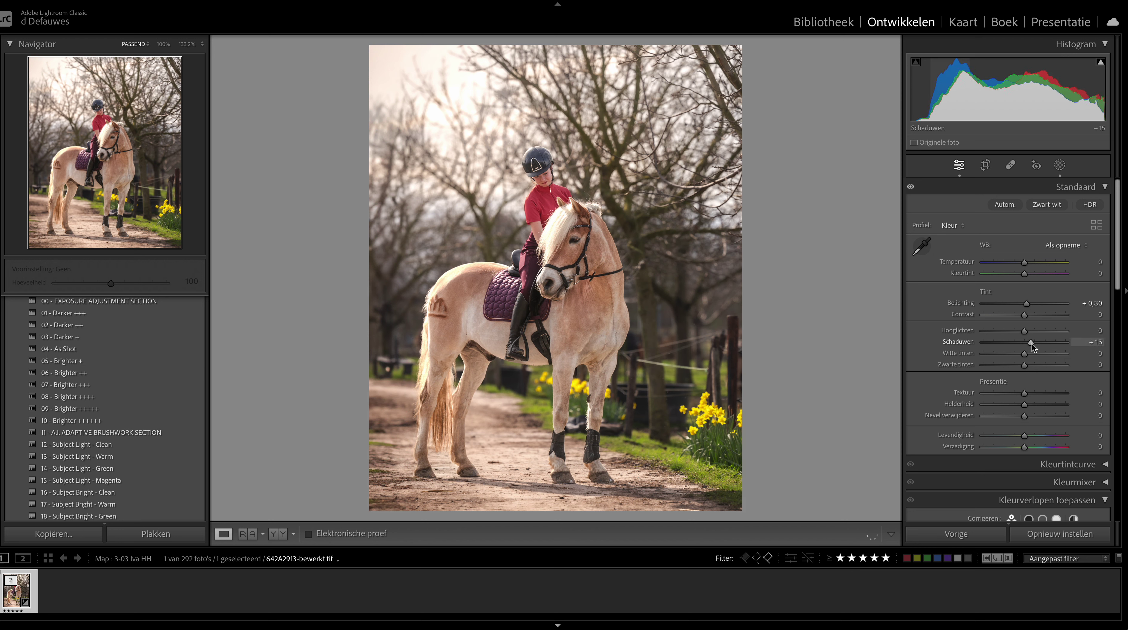
{"action": "key", "text": "Up"}
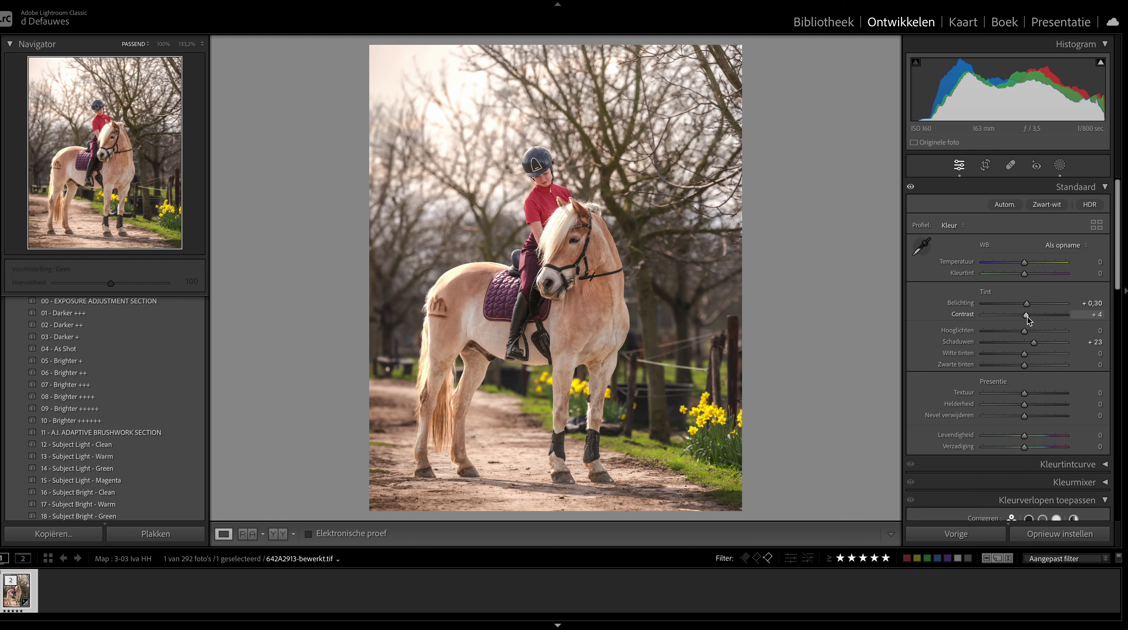
{"action": "left_click_drag", "start_coordinate": [1026, 315], "coordinate": [1027, 318]}
{"action": "key", "text": "Up"}
{"action": "key", "text": "Up"}
{"action": "key", "text": "Up"}
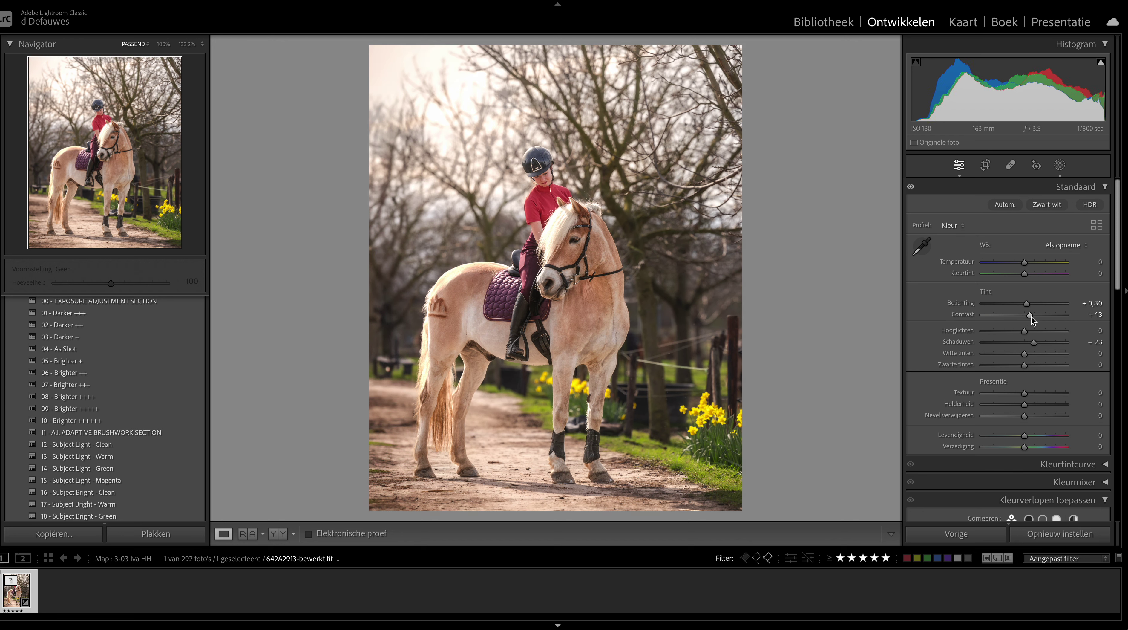
{"action": "key", "text": "Up"}
{"action": "key", "text": "Up"}
{"action": "key", "text": "Up"}
{"action": "key", "text": "Down"}
{"action": "key", "text": "Down"}
{"action": "key", "text": "Down"}
- Switch to the side-by-side Voor/Na (Before/After) comparison view
{"action": "left_click", "coordinate": [283, 534]}
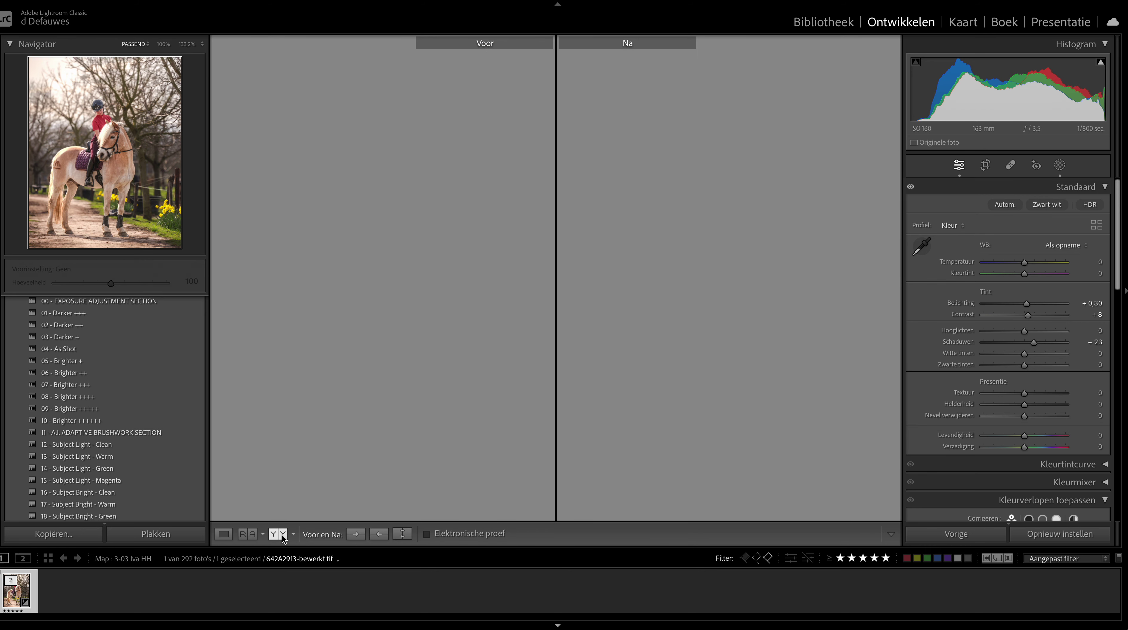